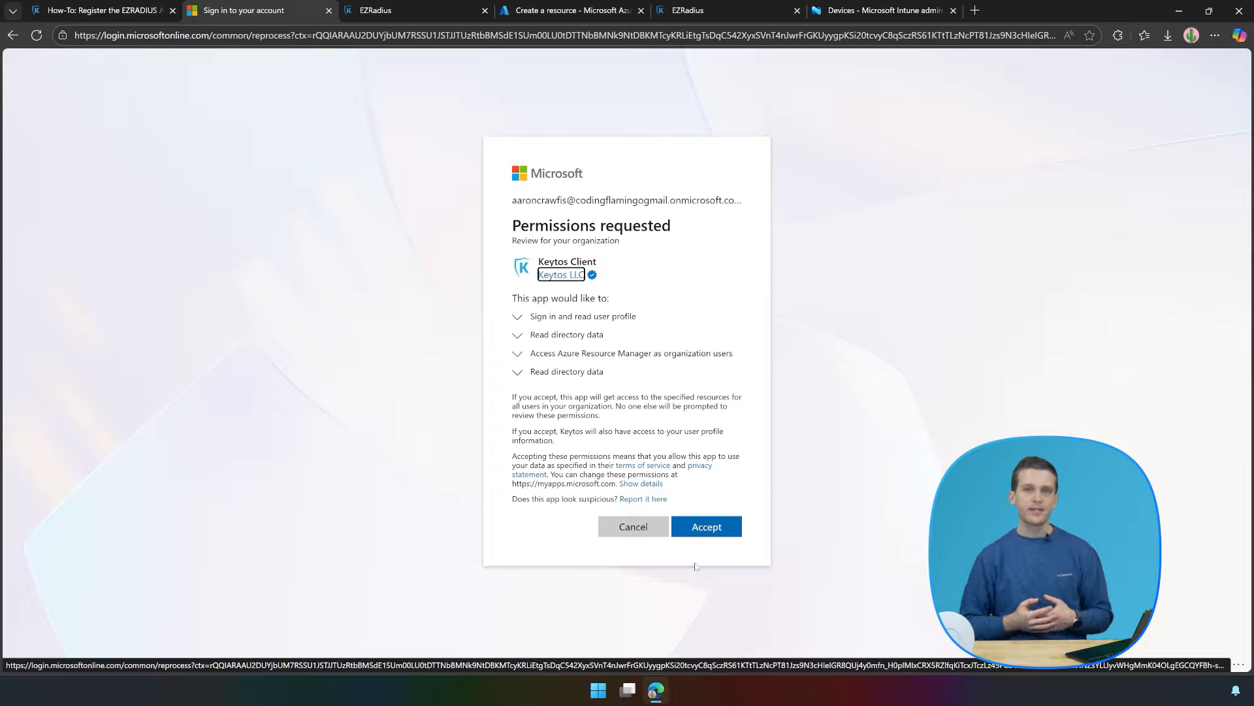
Accept the Keytos Client permission request and return to the registration docs.
click(695, 526)
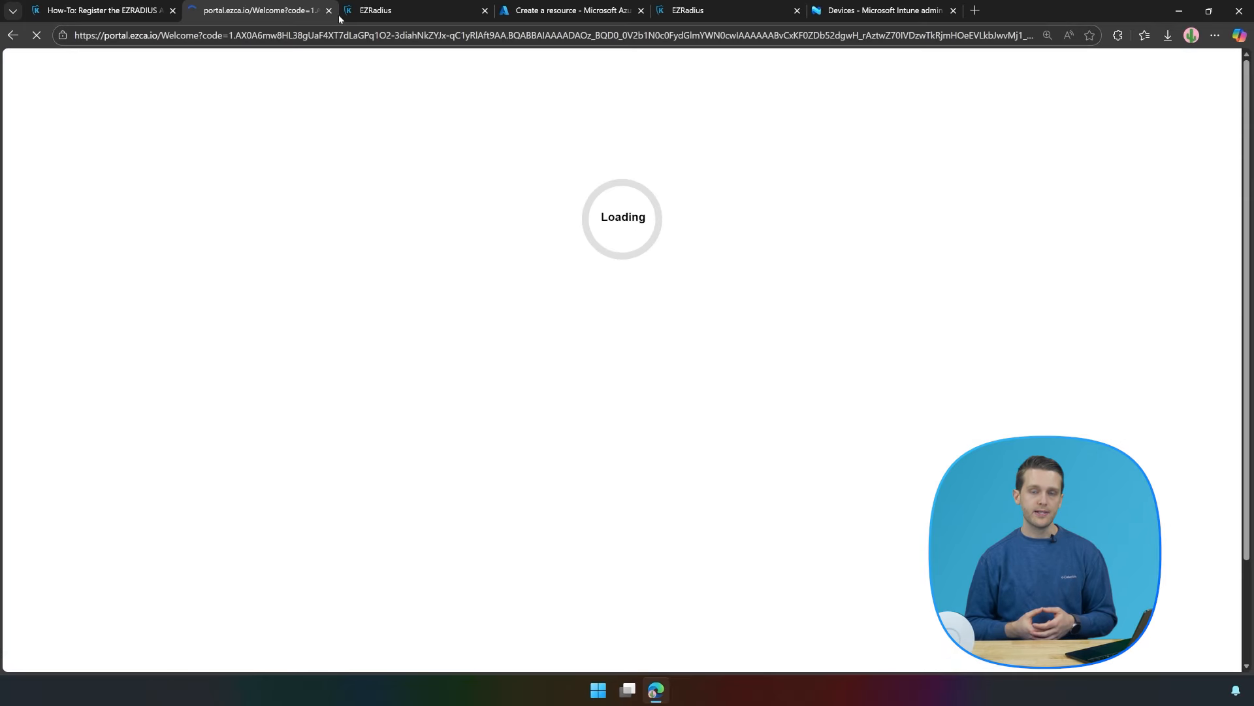
click(329, 11)
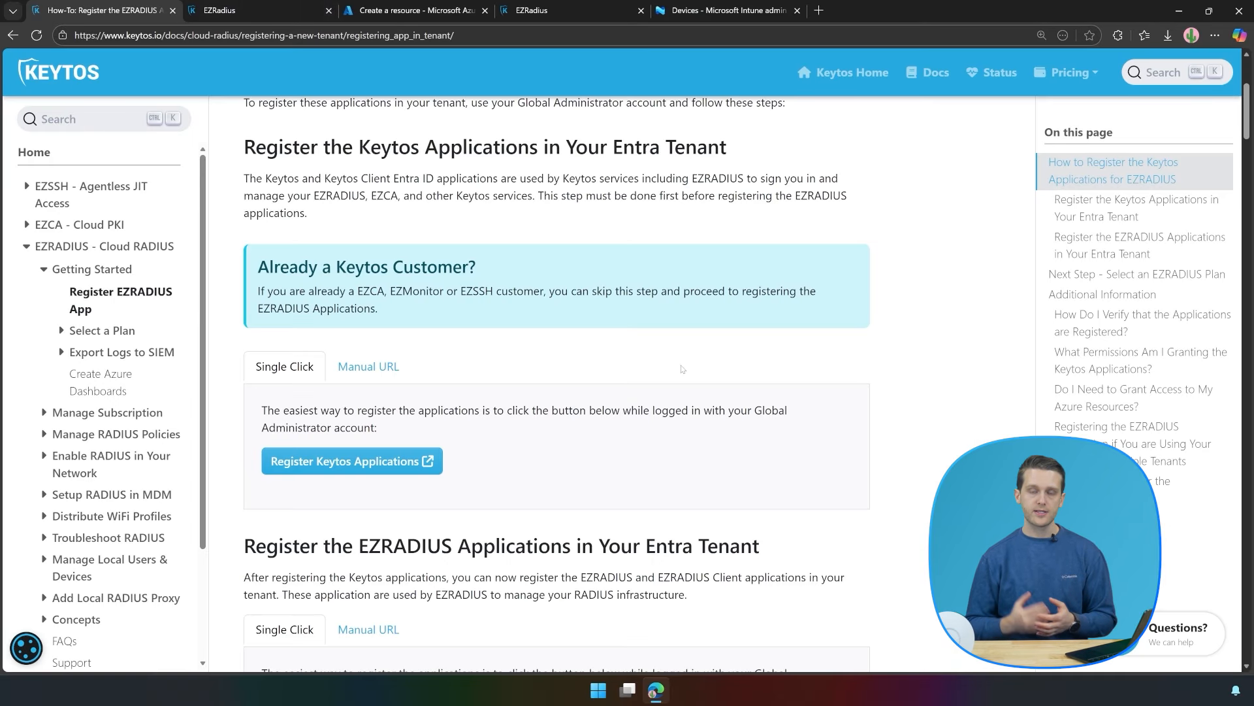
scroll(681, 369, down, 5)
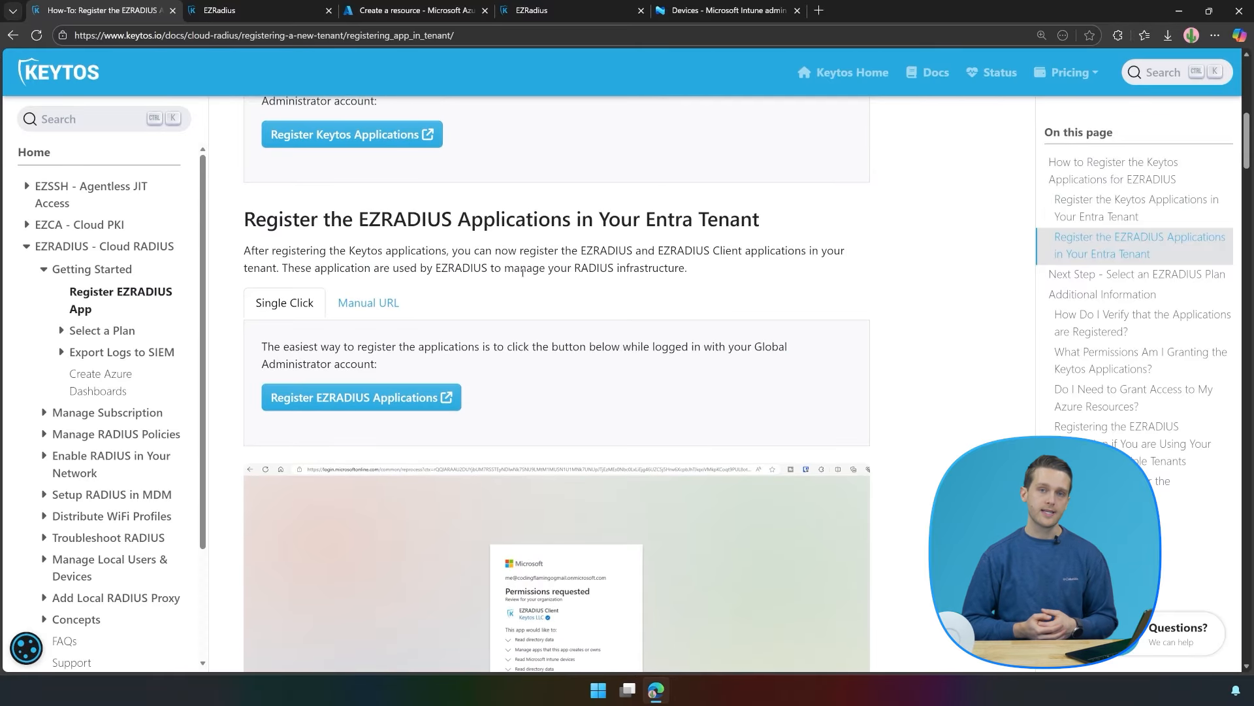
Register the EZRADIUS applications with the administrator account and accept the EZRADIUS Client permissions.
click(395, 396)
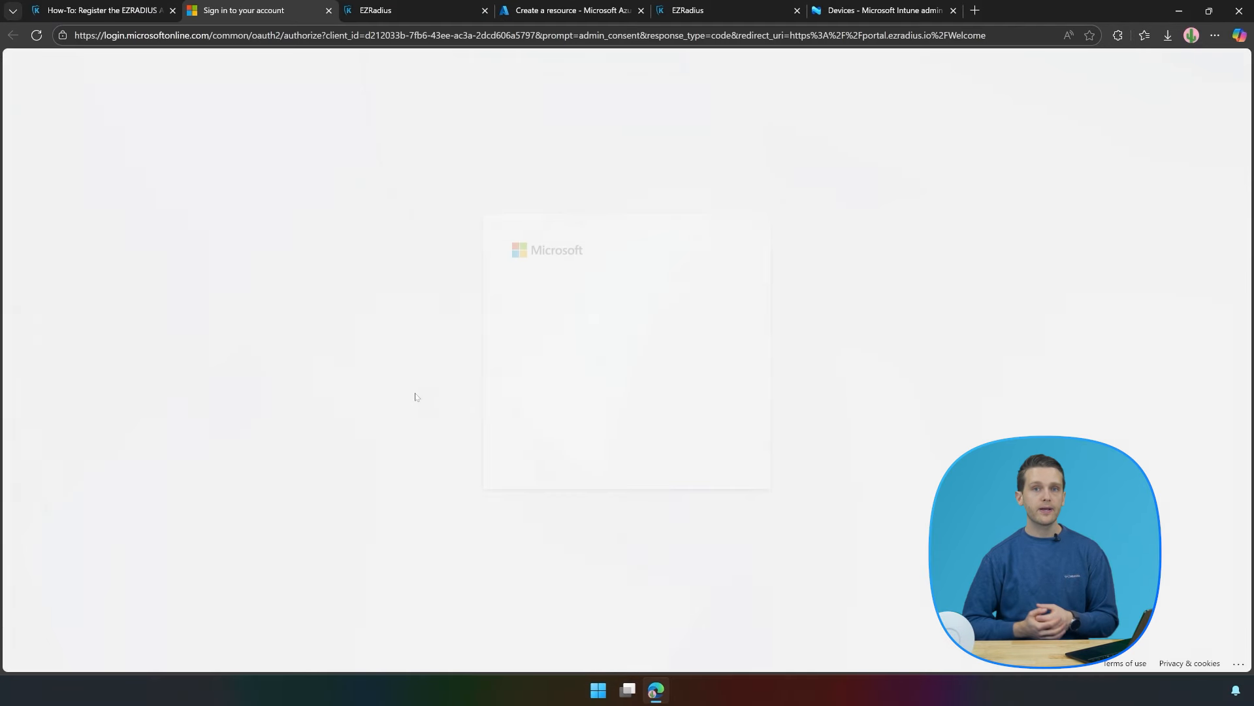
click(660, 333)
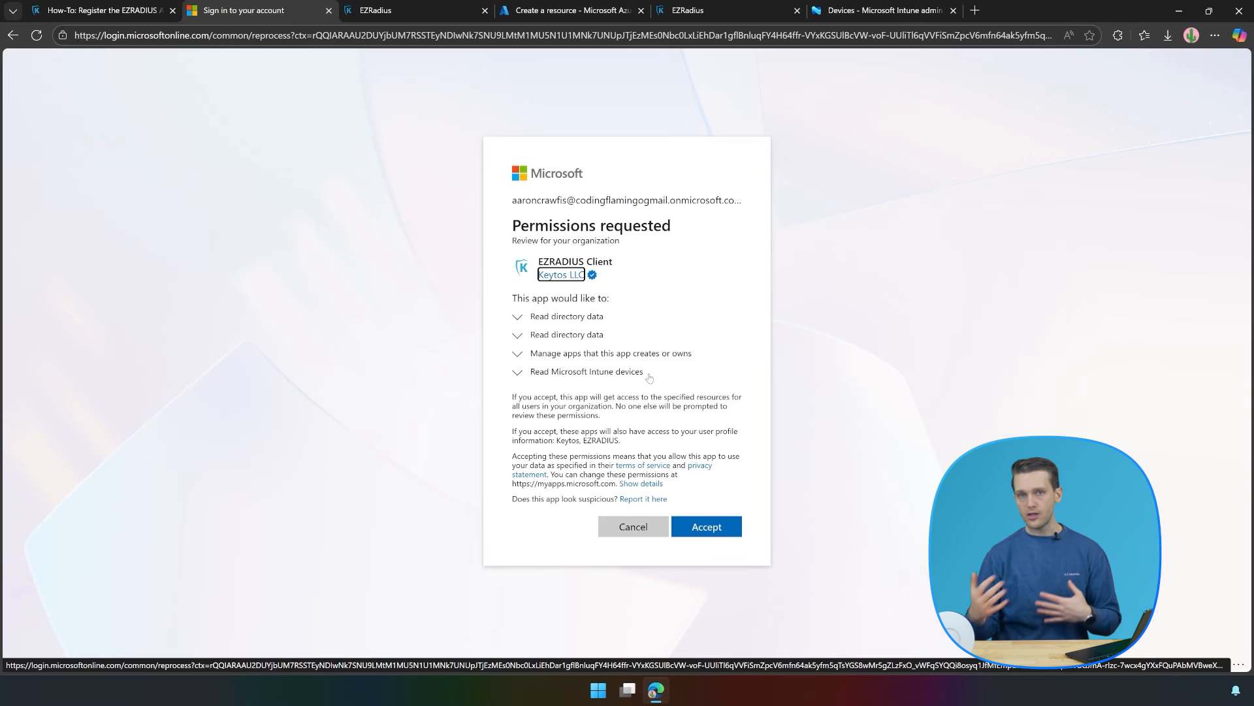
click(706, 526)
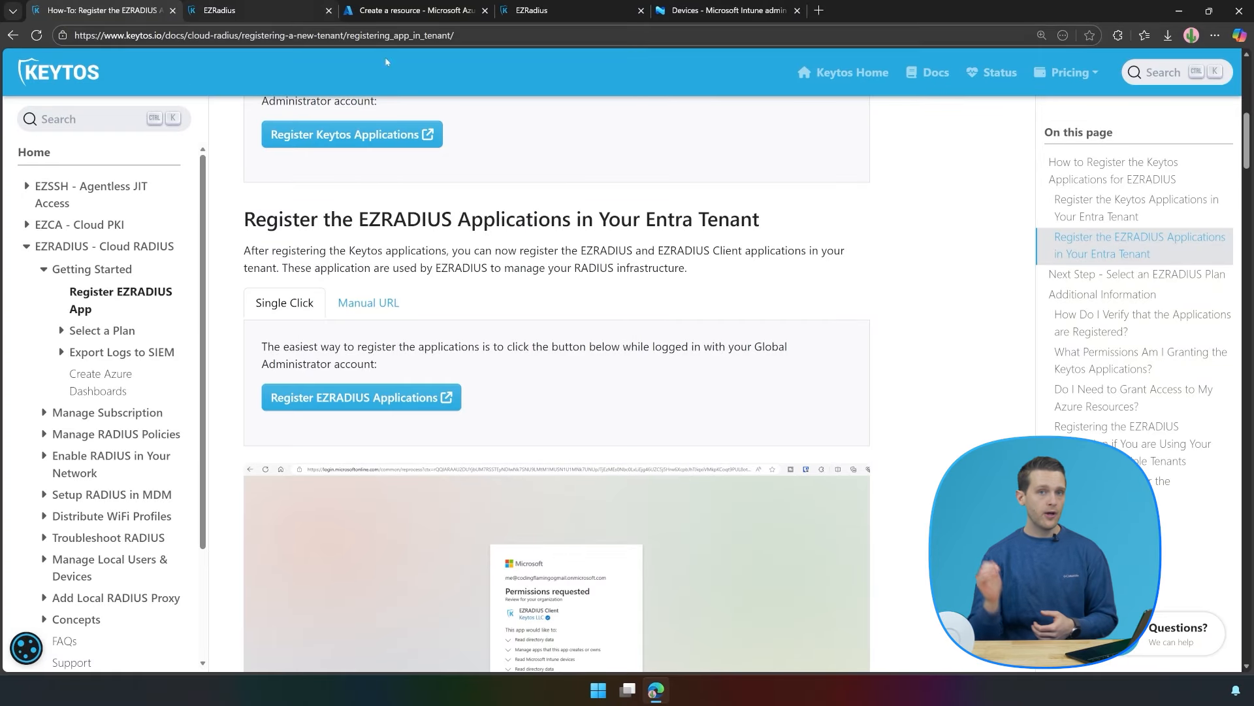
Open the 'Select a Plan' guide and scroll to Self-Service Subscription Creation Options.
click(88, 330)
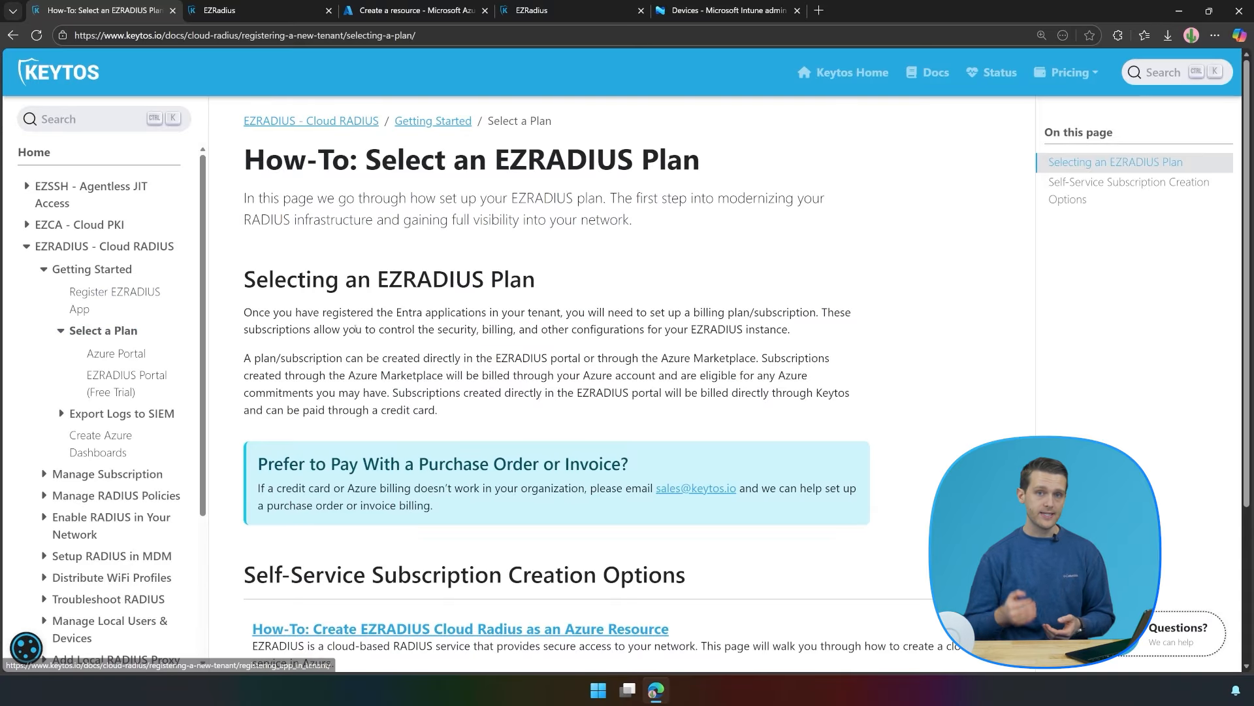
scroll(620, 426, down, 2)
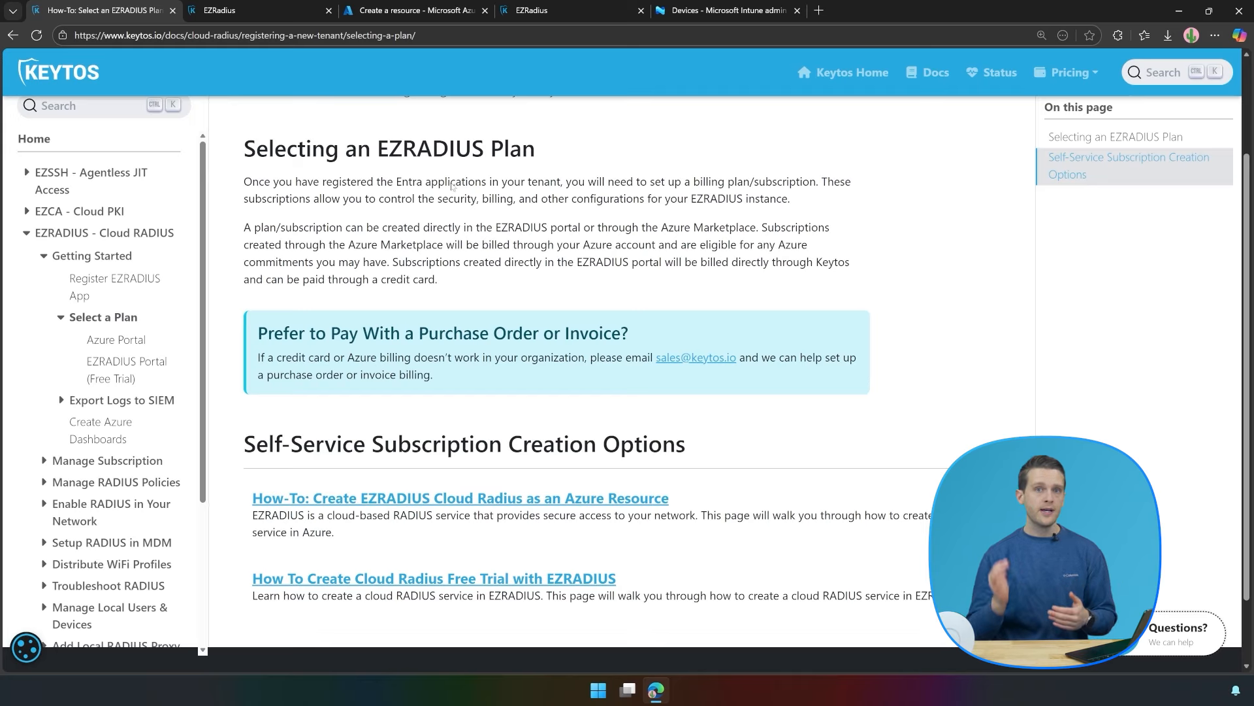
Name the new subscription 'Ultimate Guides' with USA as deployment location.
click(239, 5)
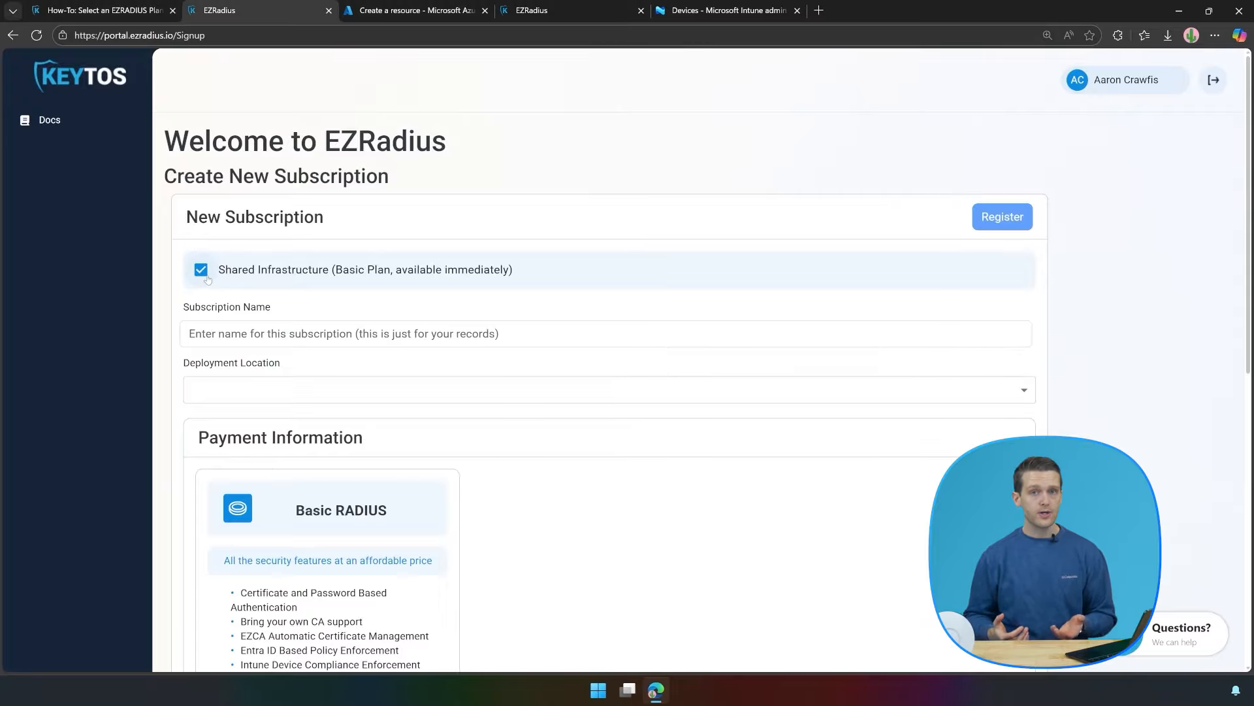
click(227, 329)
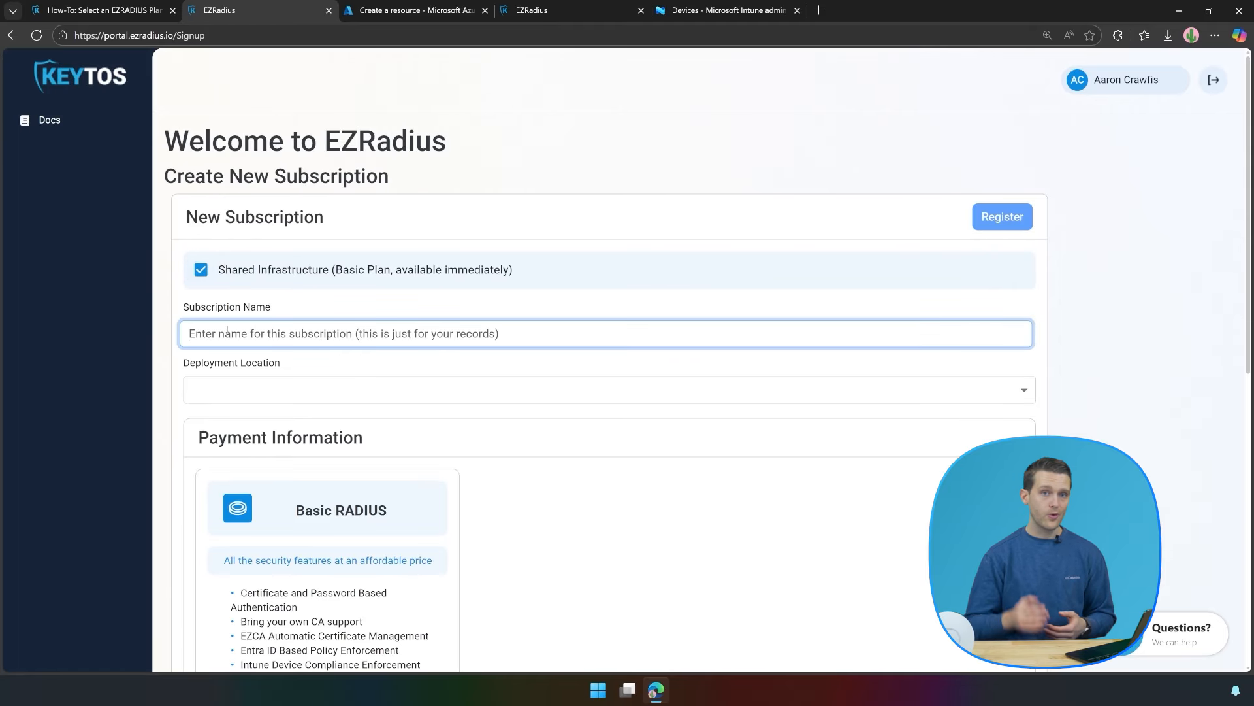
text(Ultimate Guides)
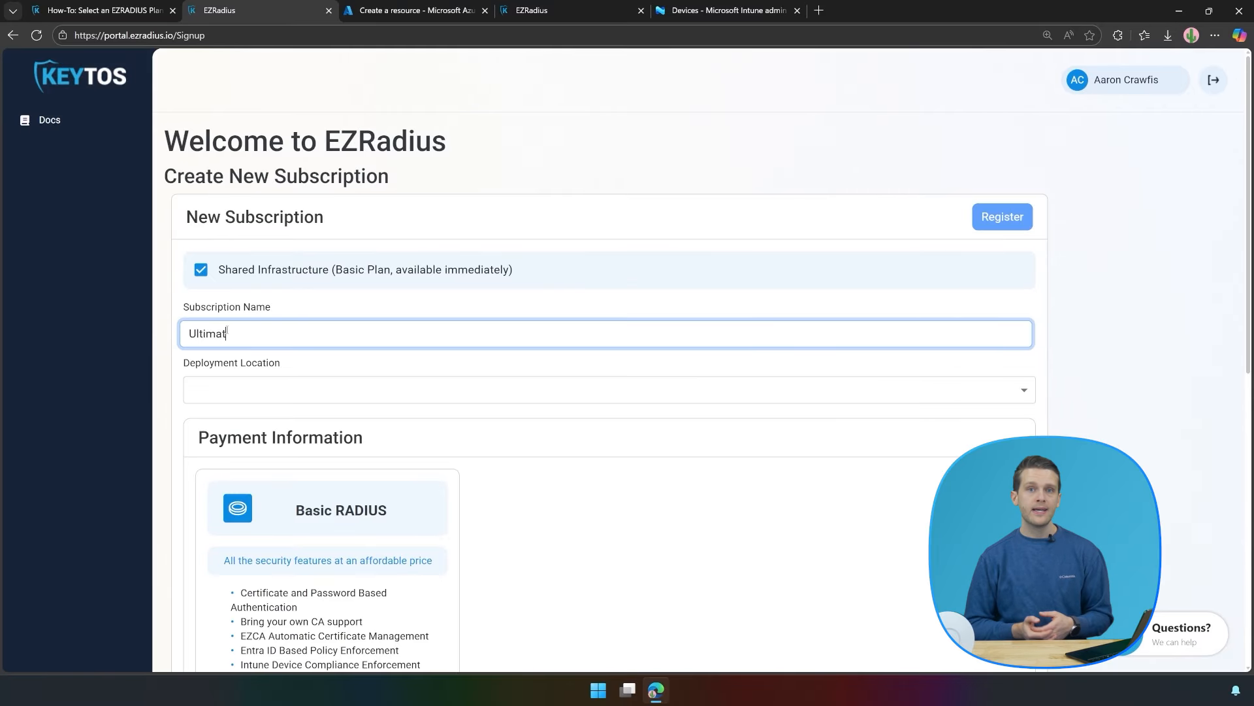
click(267, 394)
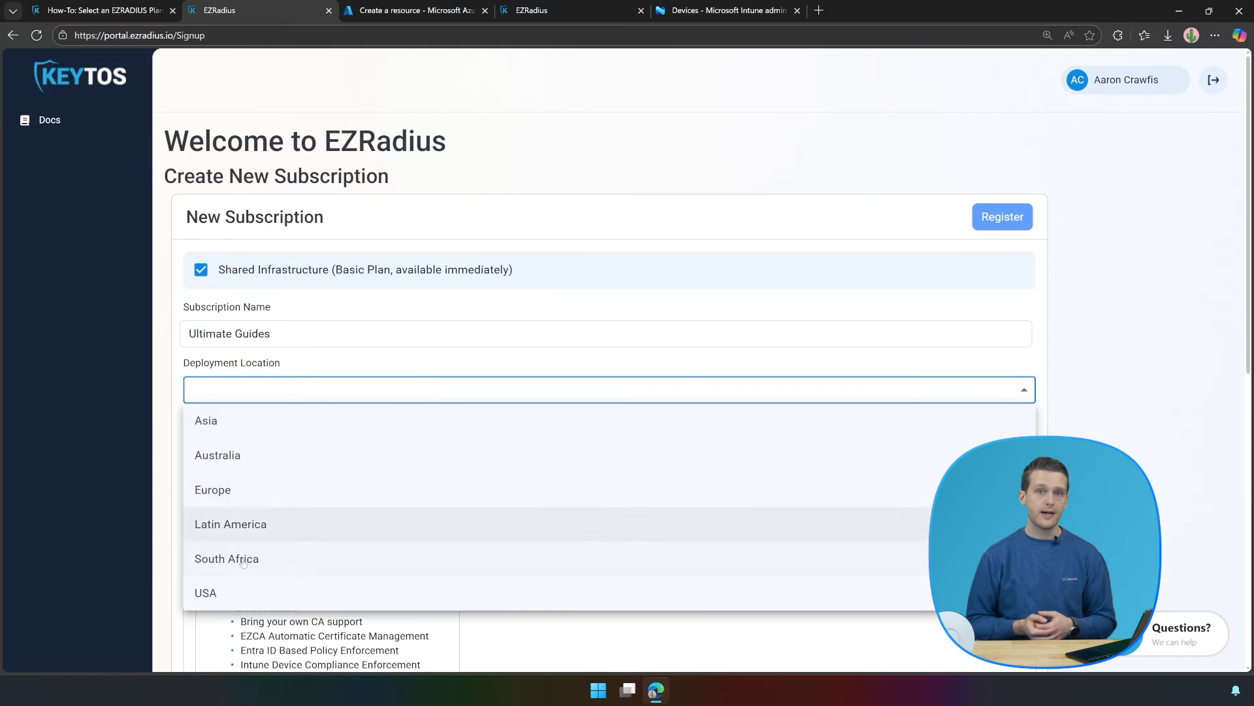
click(228, 591)
Choose the Basic RADIUS plan and accept the terms and conditions.
scroll(568, 553, down, 4)
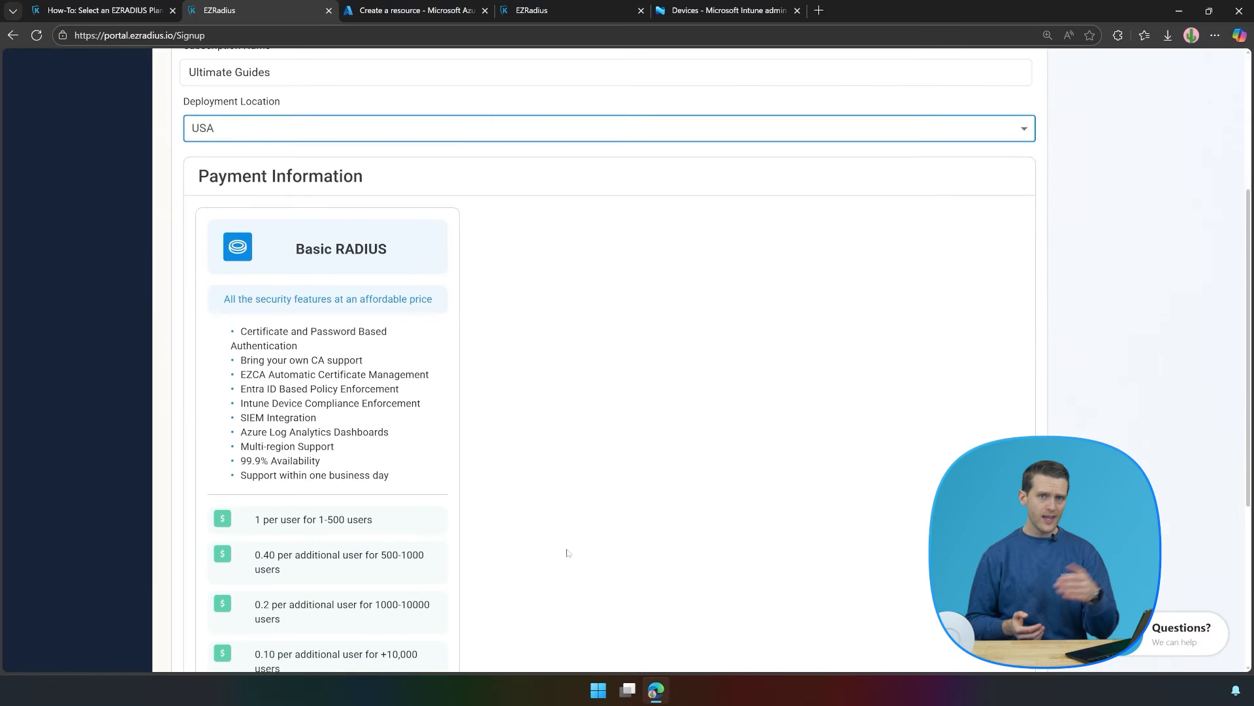
scroll(499, 451, down, 4)
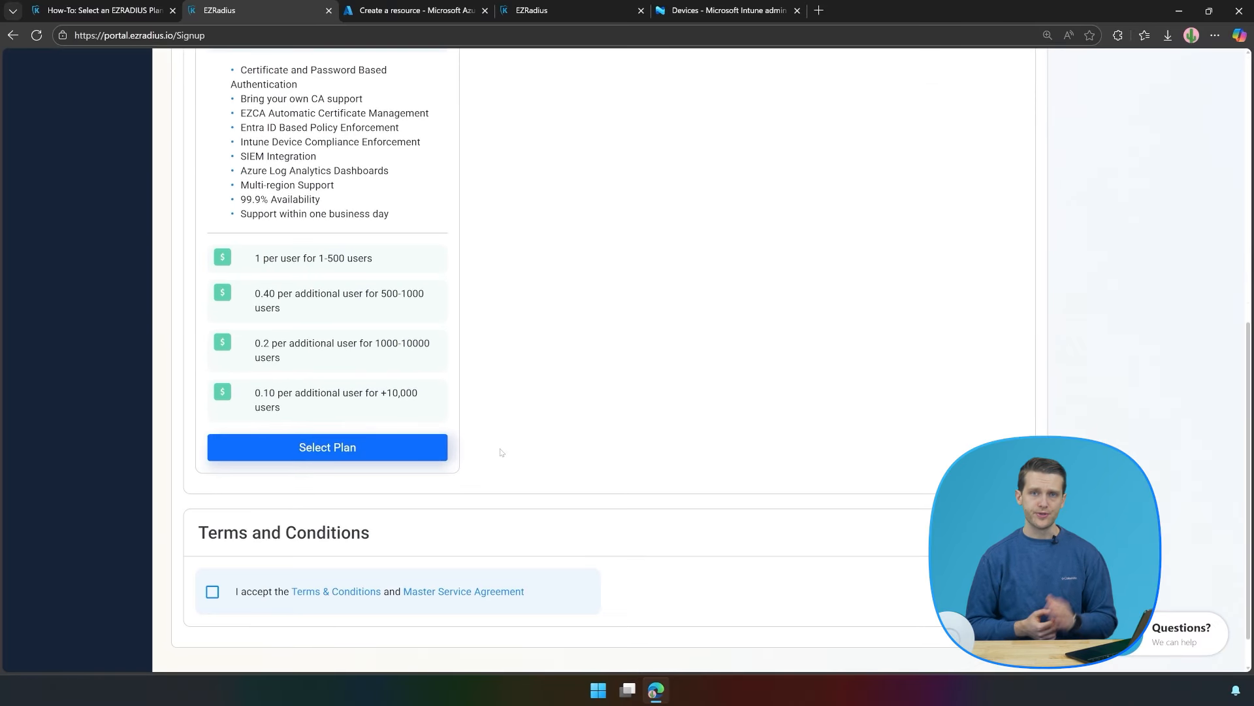
click(401, 451)
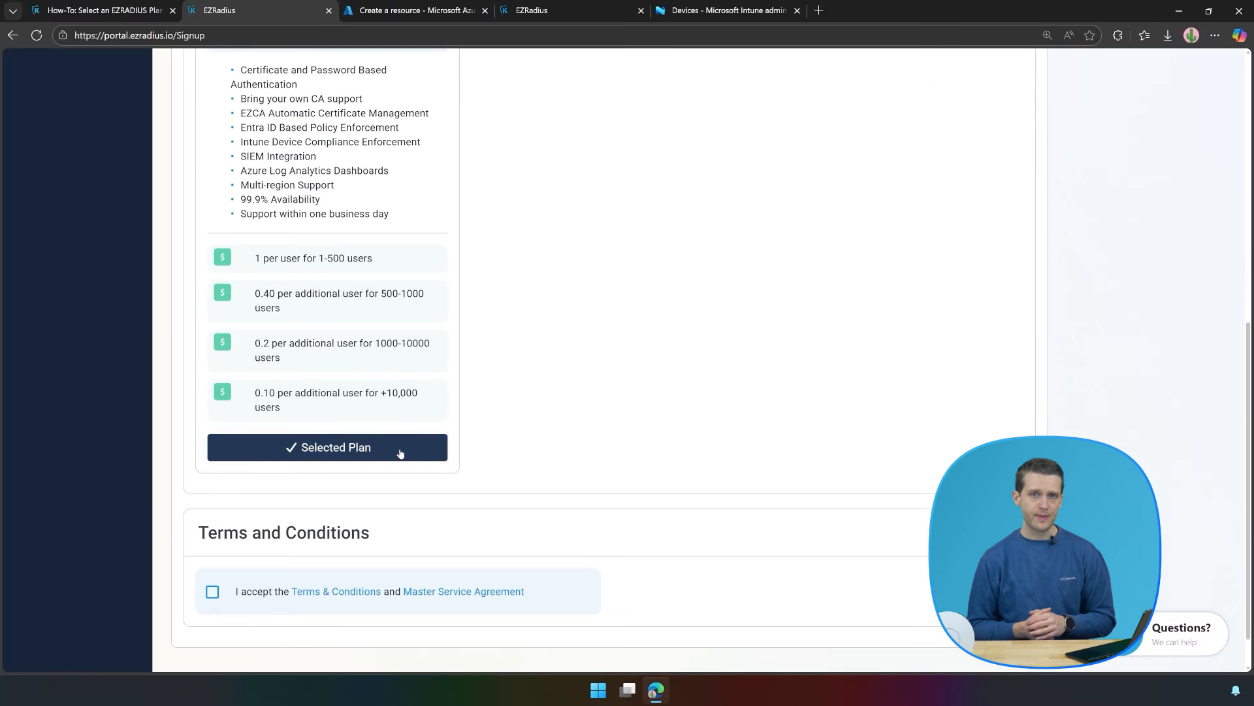
click(212, 591)
scroll(719, 460, down, 1)
scroll(774, 412, up, 6)
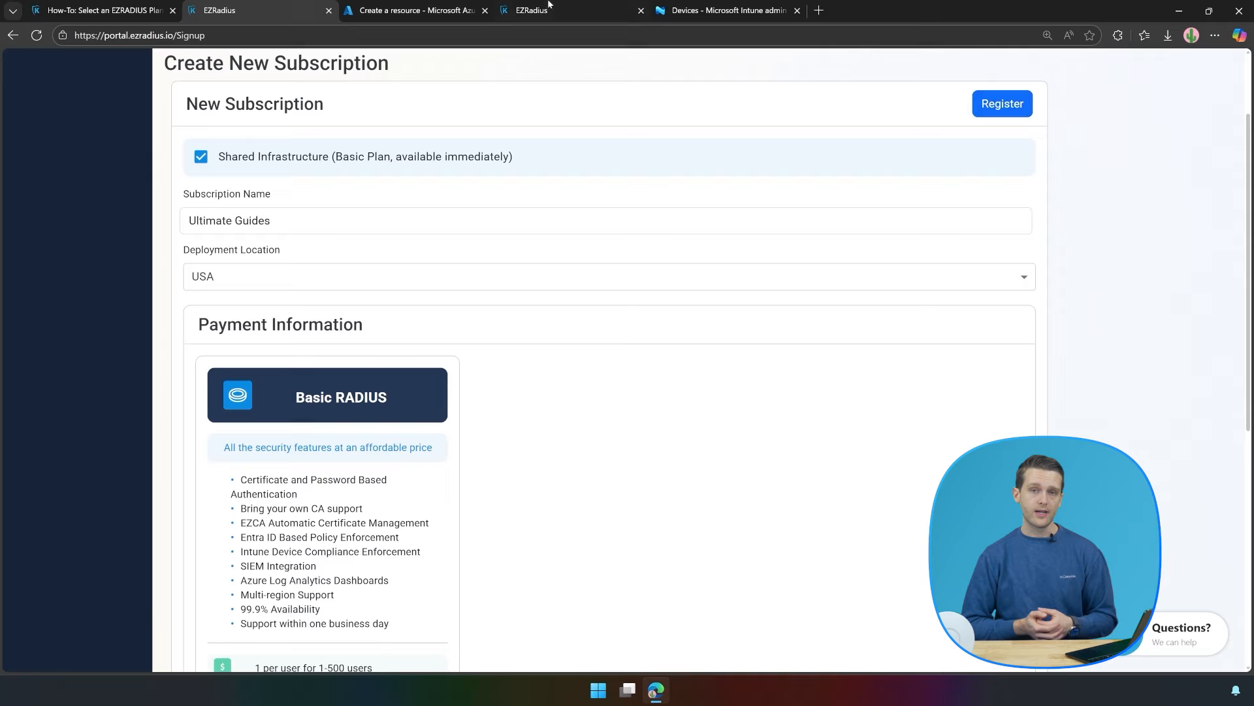
Find 'ezradius' in Azure Marketplace and review the Basic RADIUS plan subscription at $0.00/month.
click(420, 8)
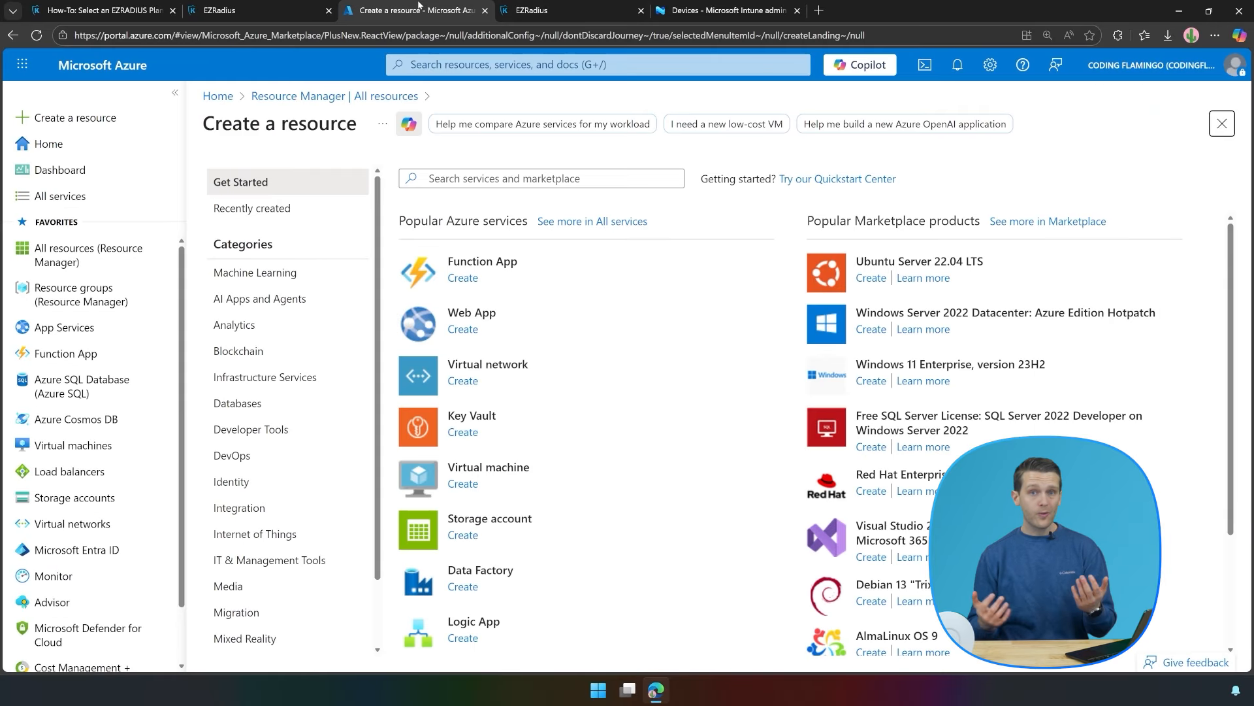
click(529, 177)
text(ezradius)
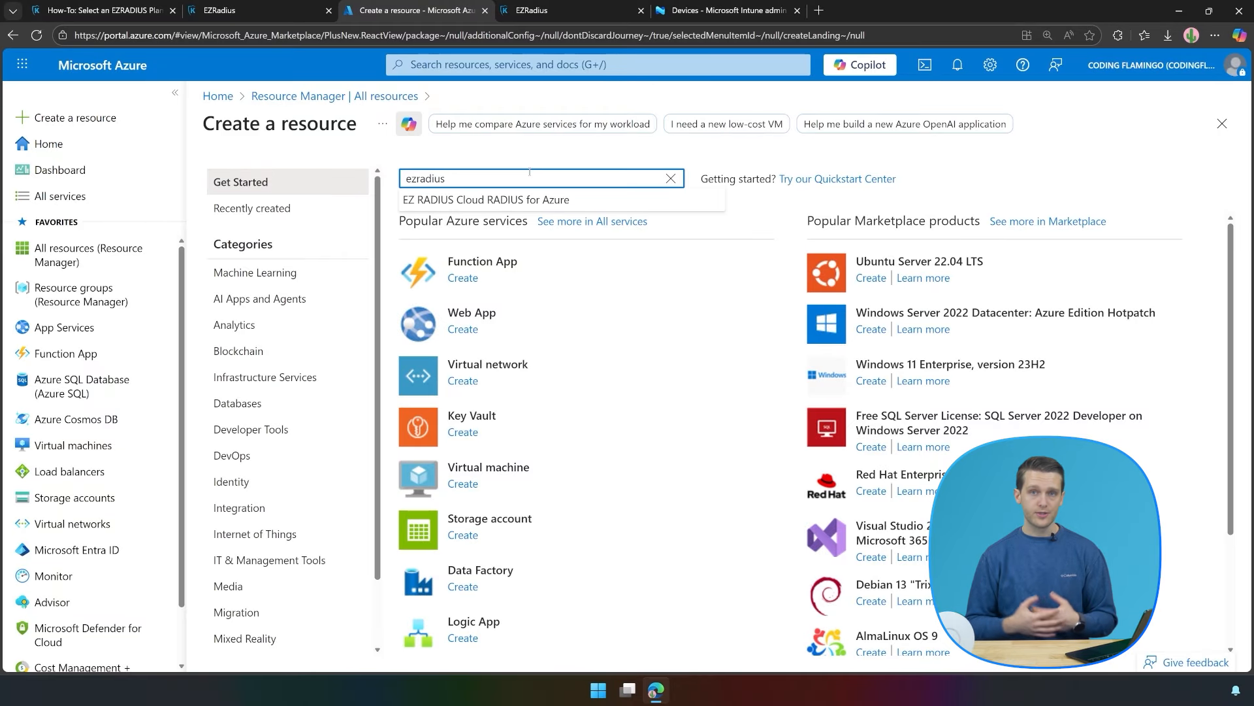
click(487, 199)
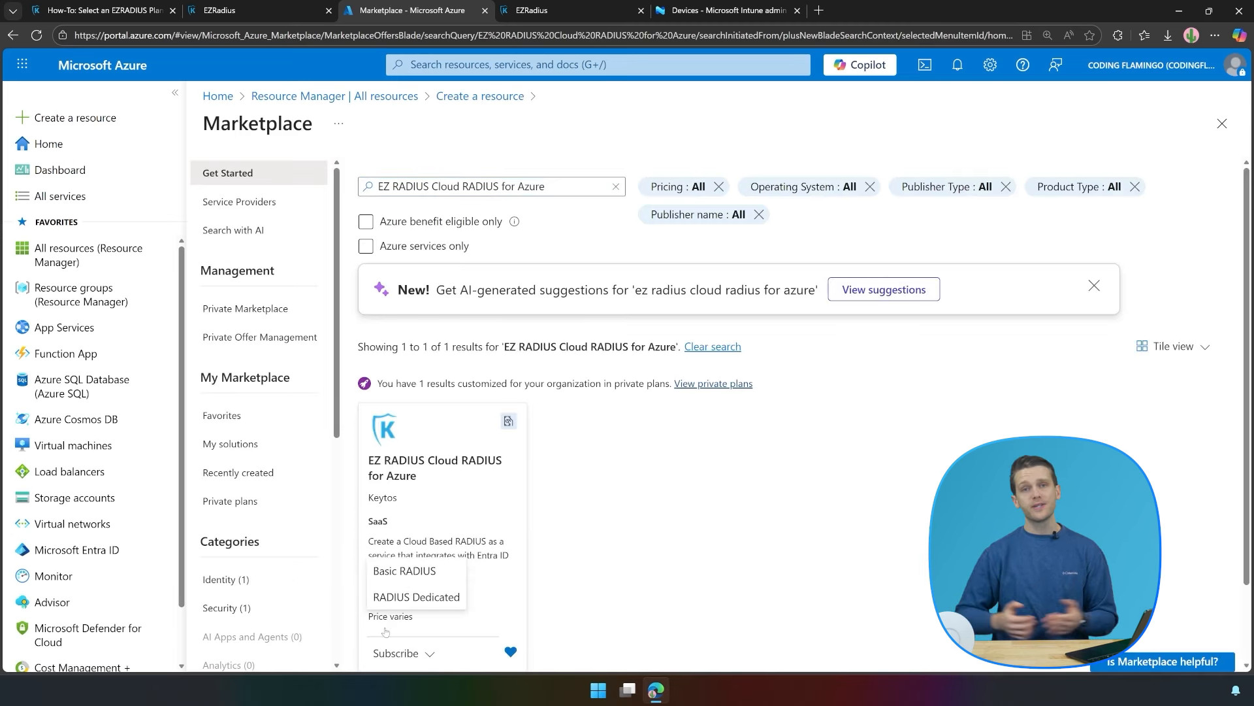
click(387, 569)
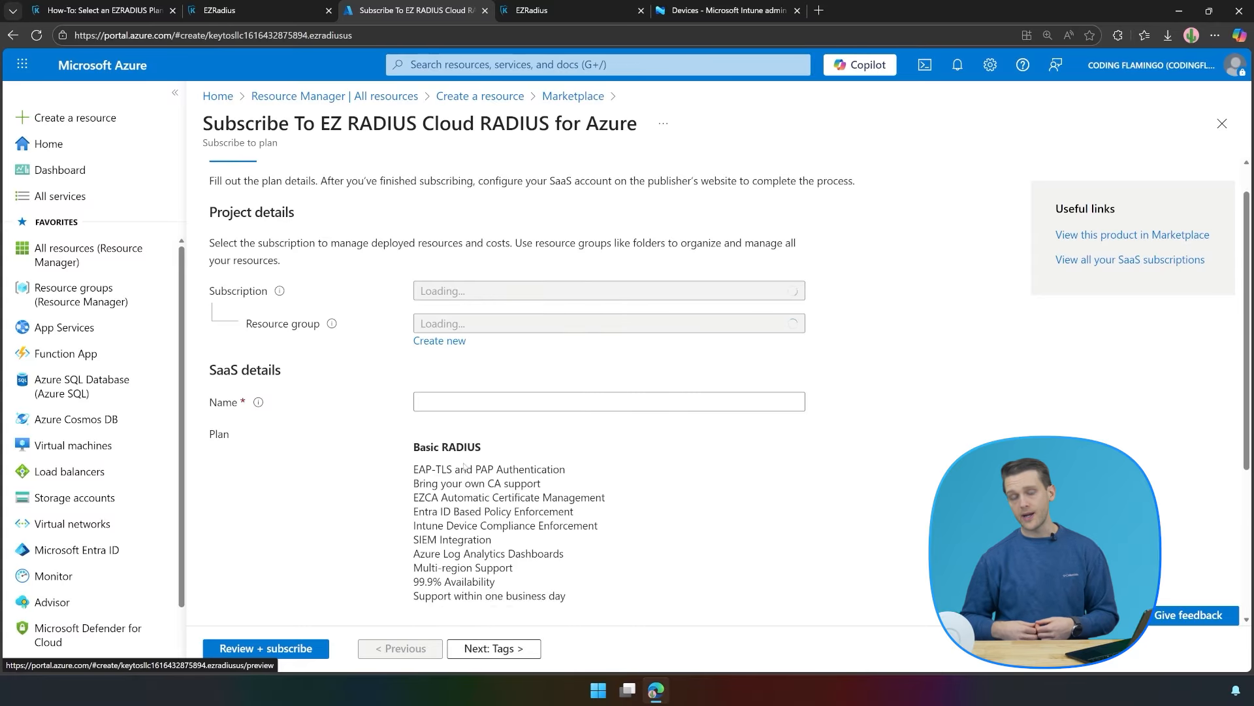
scroll(473, 450, down, 5)
scroll(473, 449, down, 1)
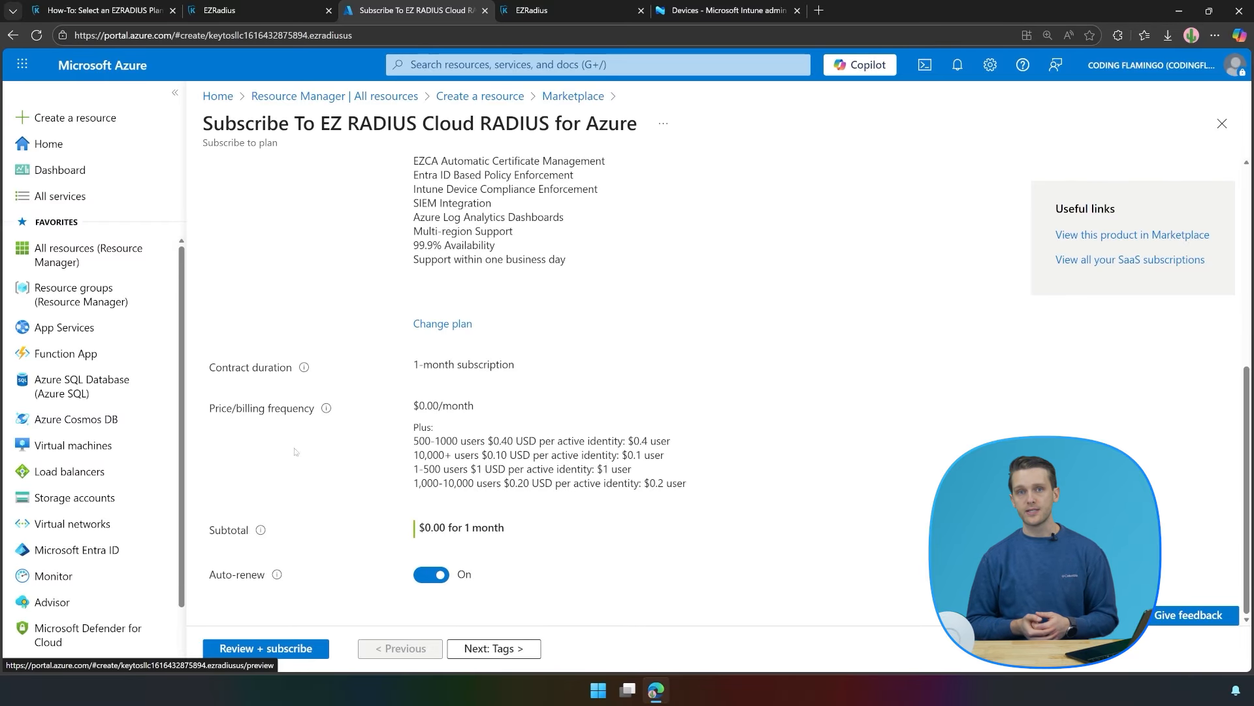
click(533, 5)
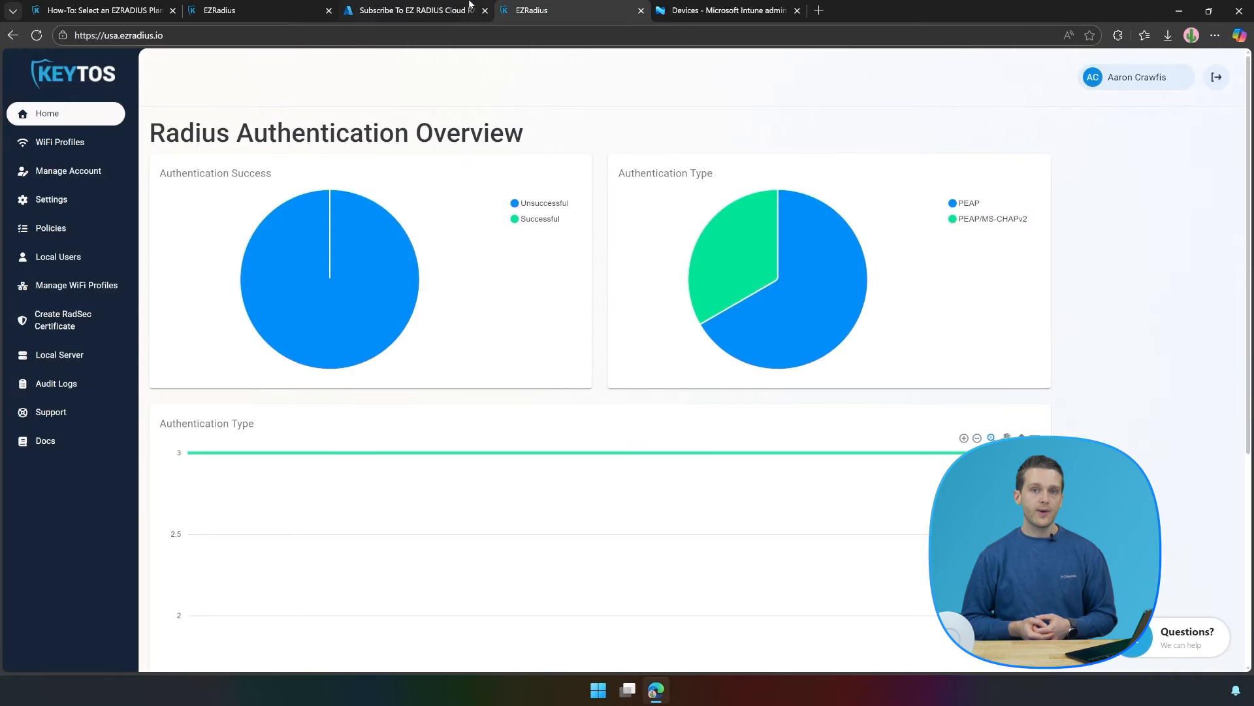
Review subscription settings, leaving Send Audit Logs to SIEM off, and open Radius Policy Setup.
click(52, 199)
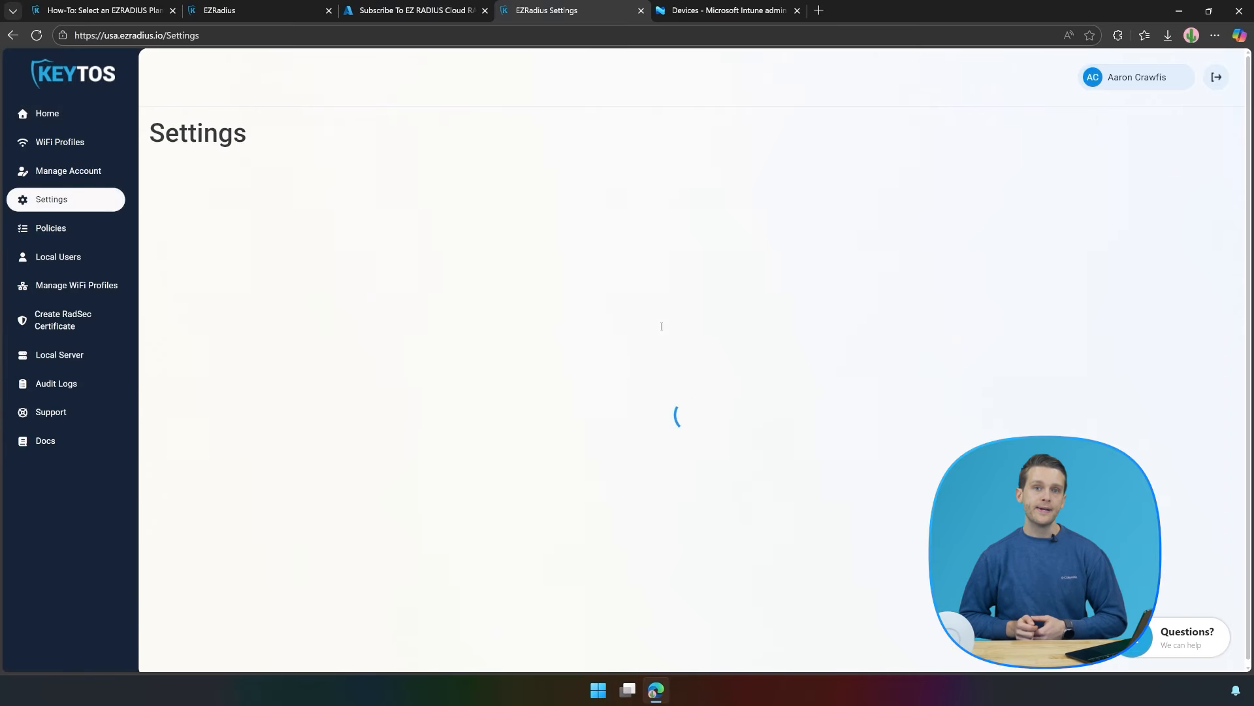
scroll(664, 329, down, 10)
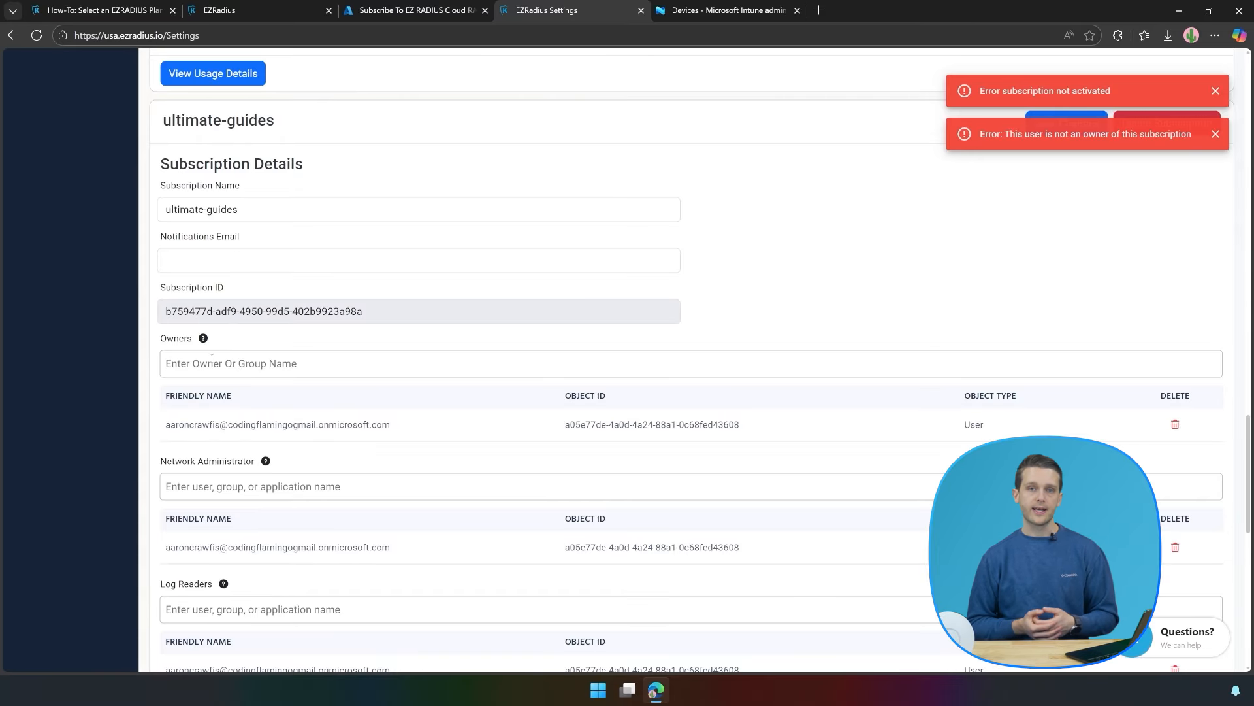
scroll(279, 596, down, 4)
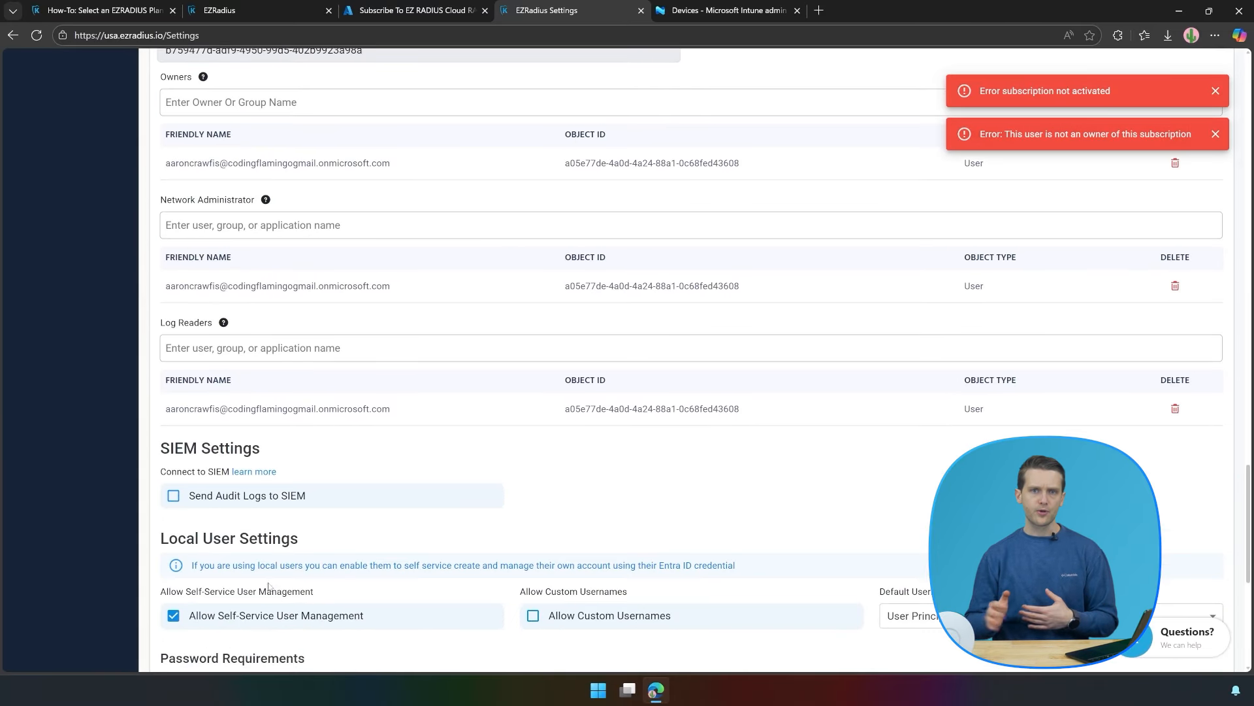
click(196, 499)
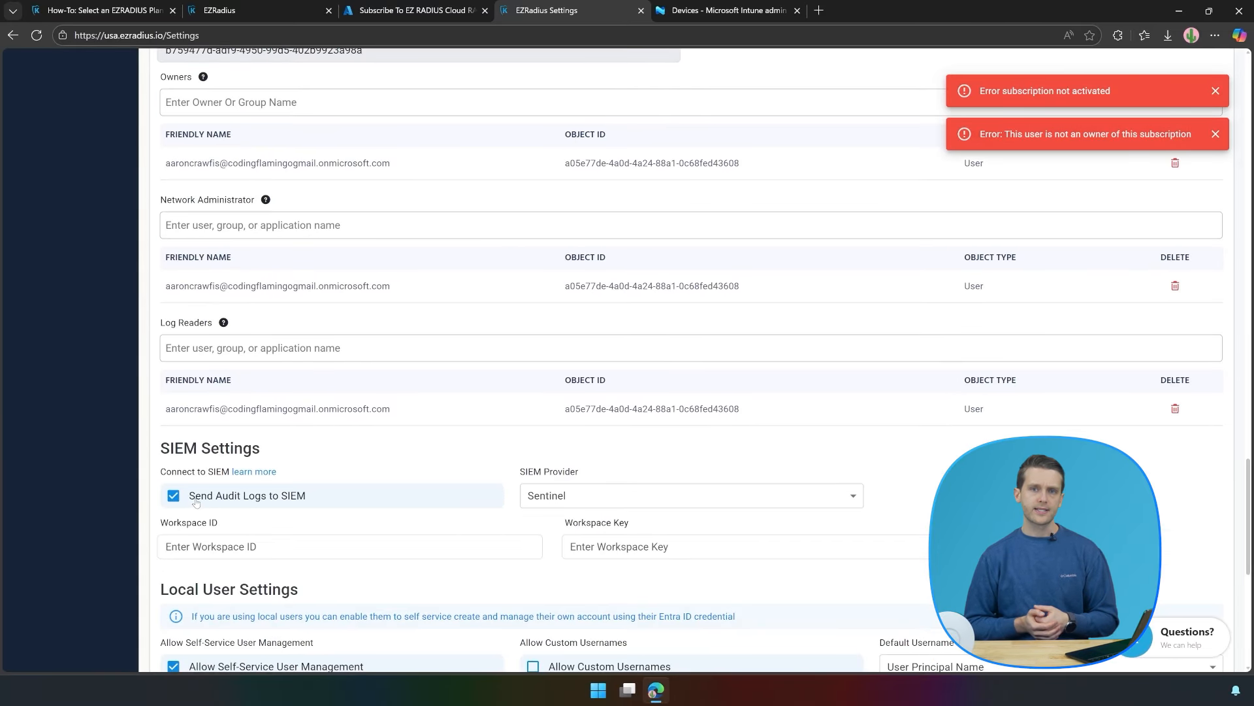
click(552, 495)
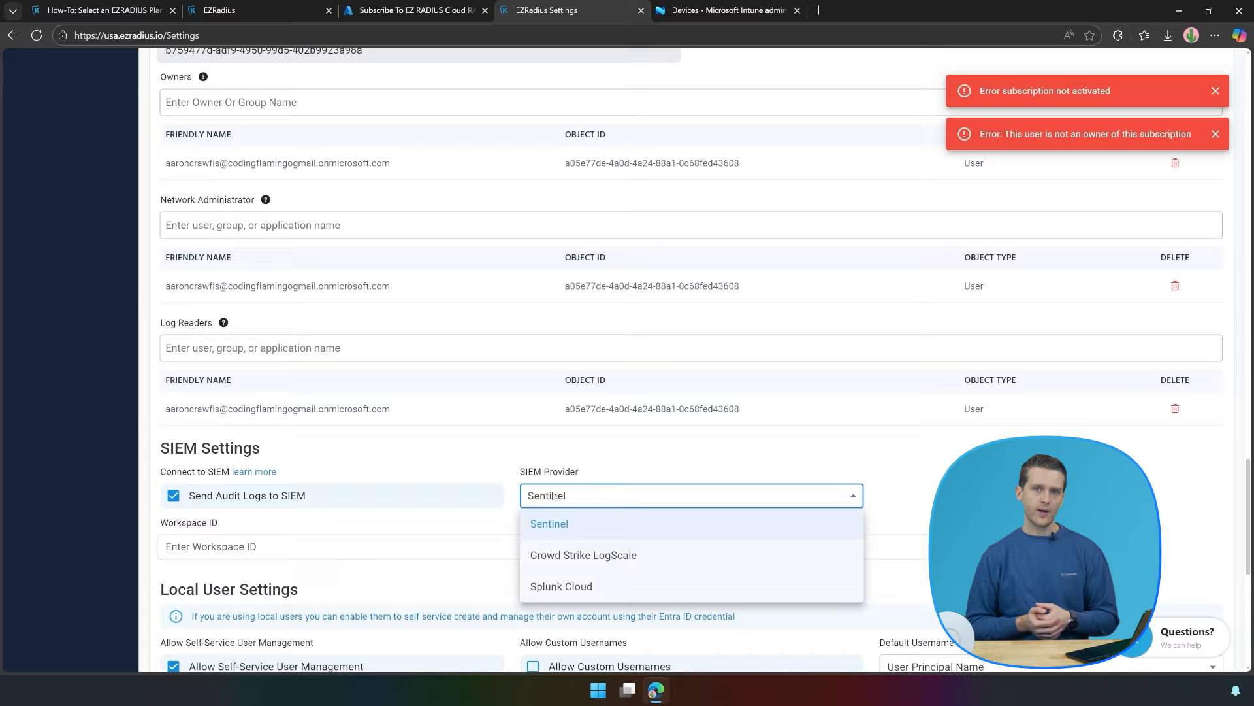
click(252, 504)
click(183, 501)
scroll(311, 403, down, 3)
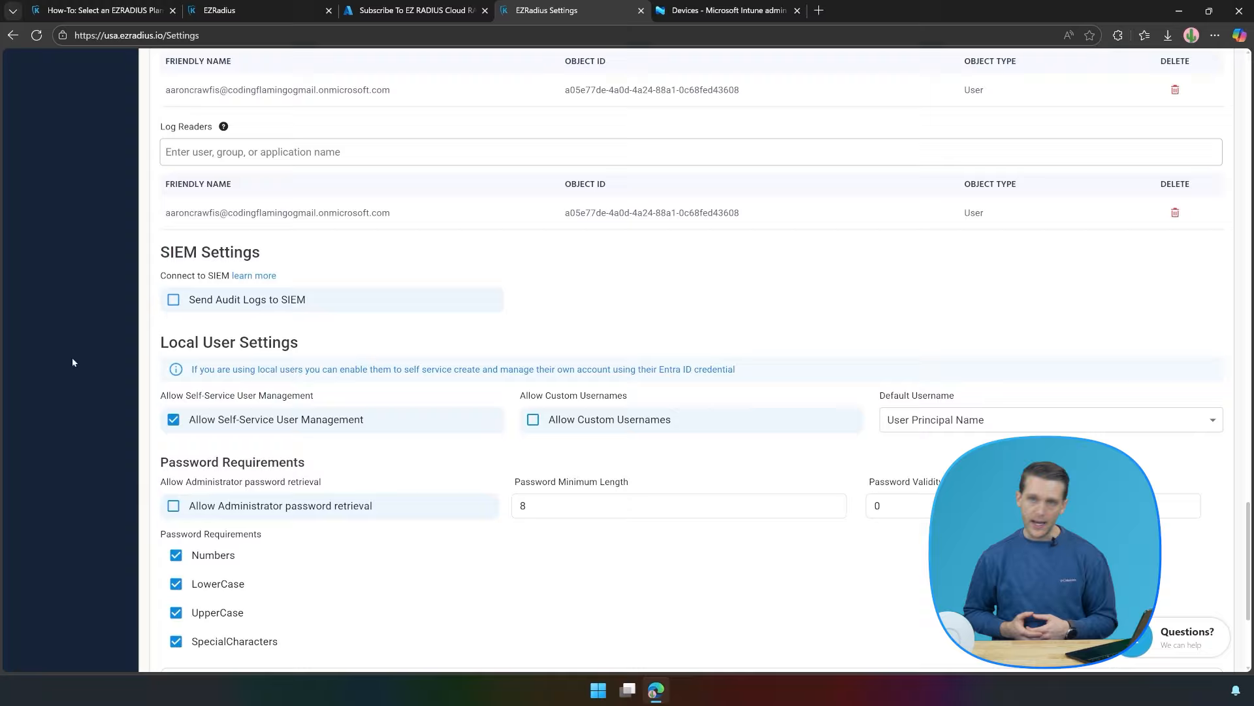
scroll(73, 362, up, 20)
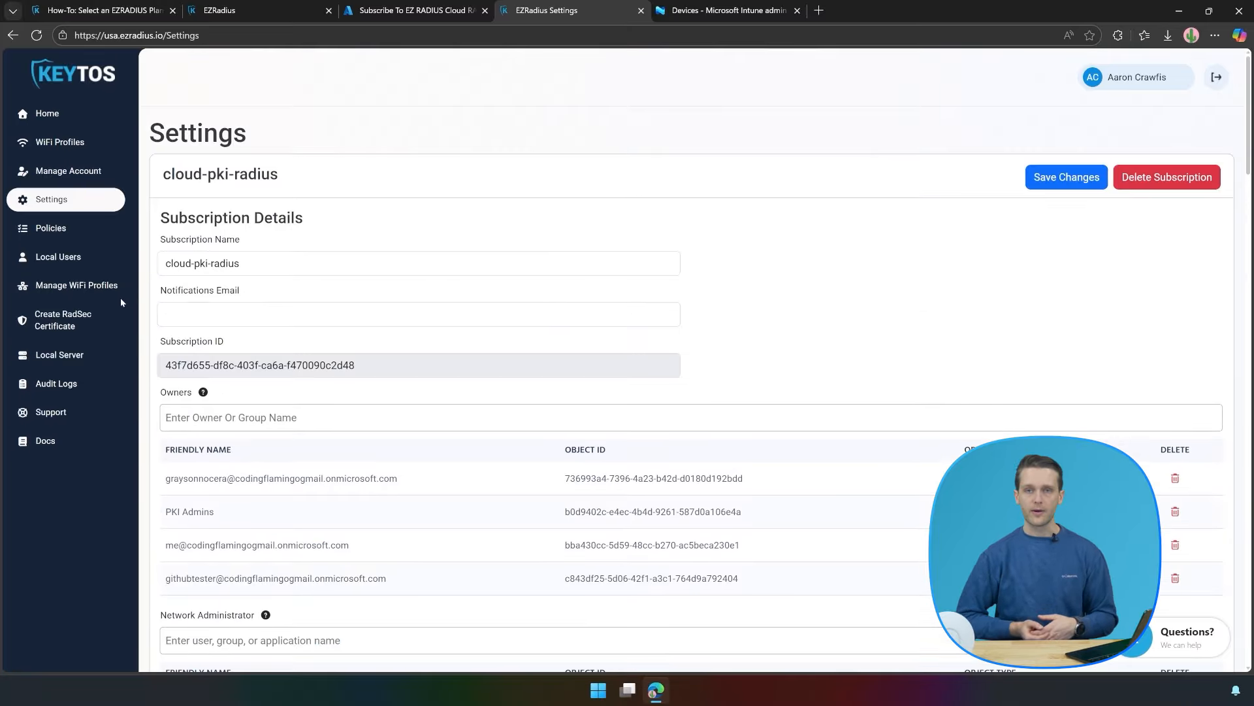
click(27, 232)
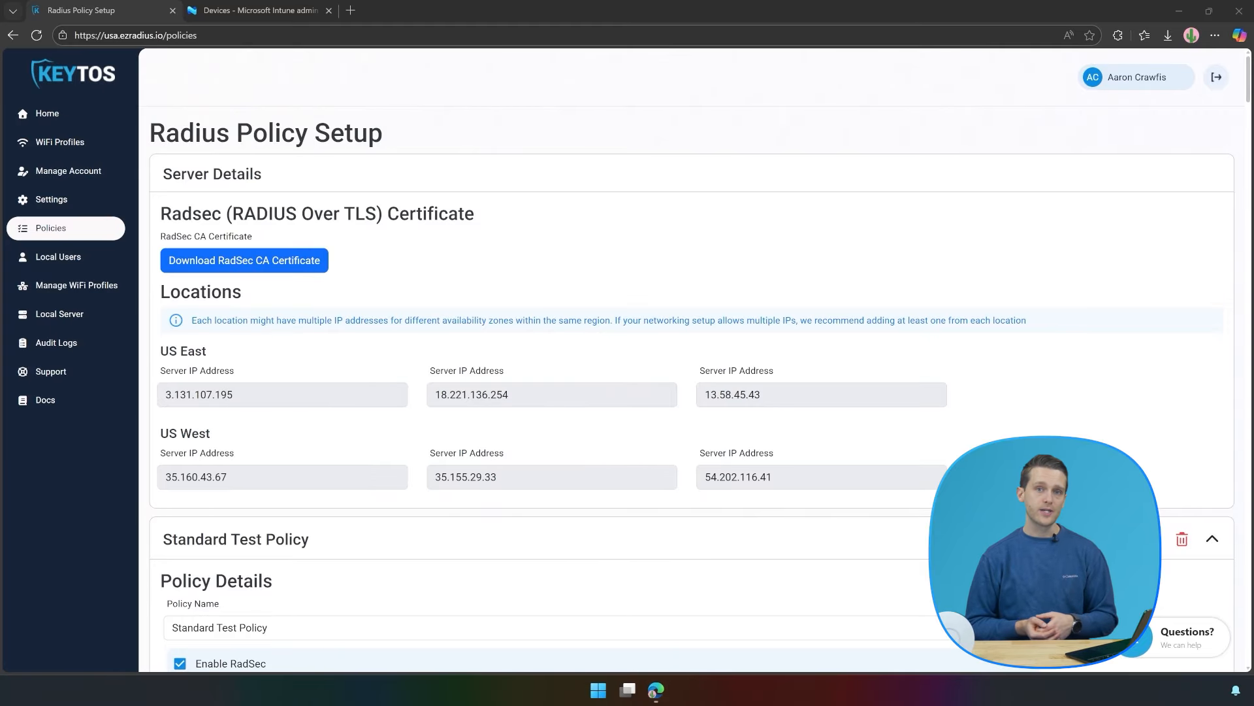
Collapse Standard Test Policy and name the new policy 'My RADIUS Server'.
click(1212, 539)
scroll(719, 424, down, 5)
click(240, 323)
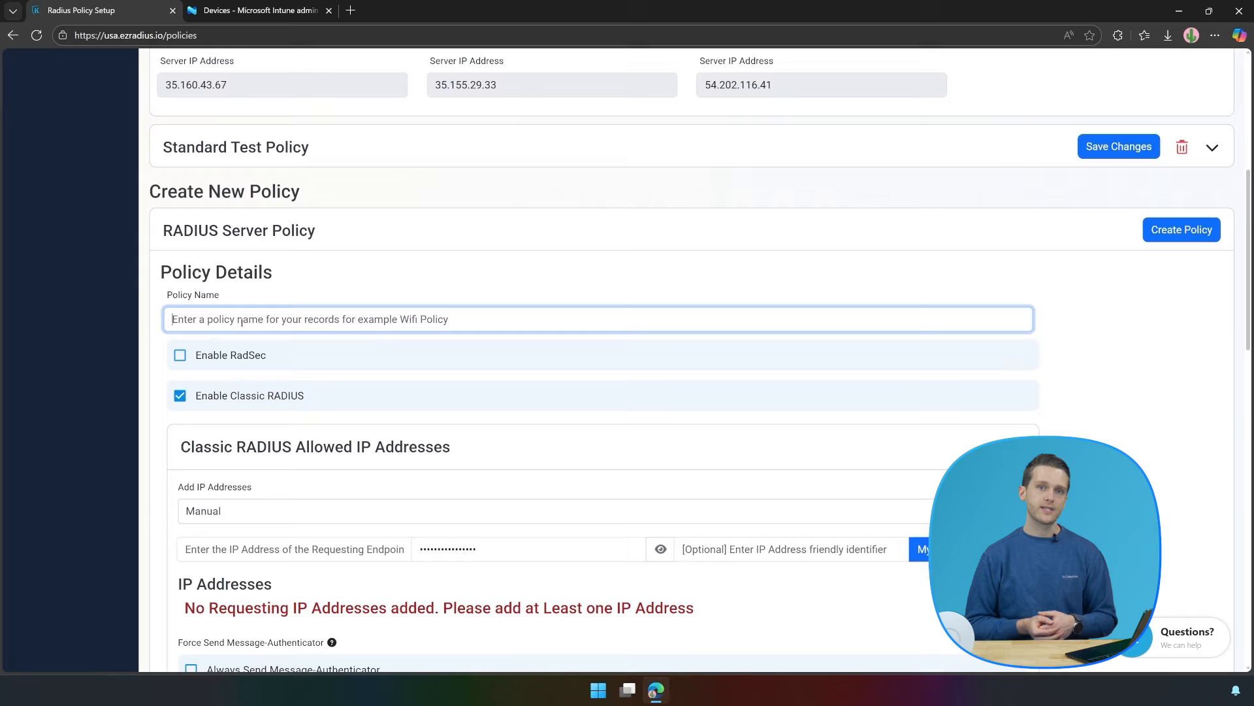
text(My RADIUS Server)
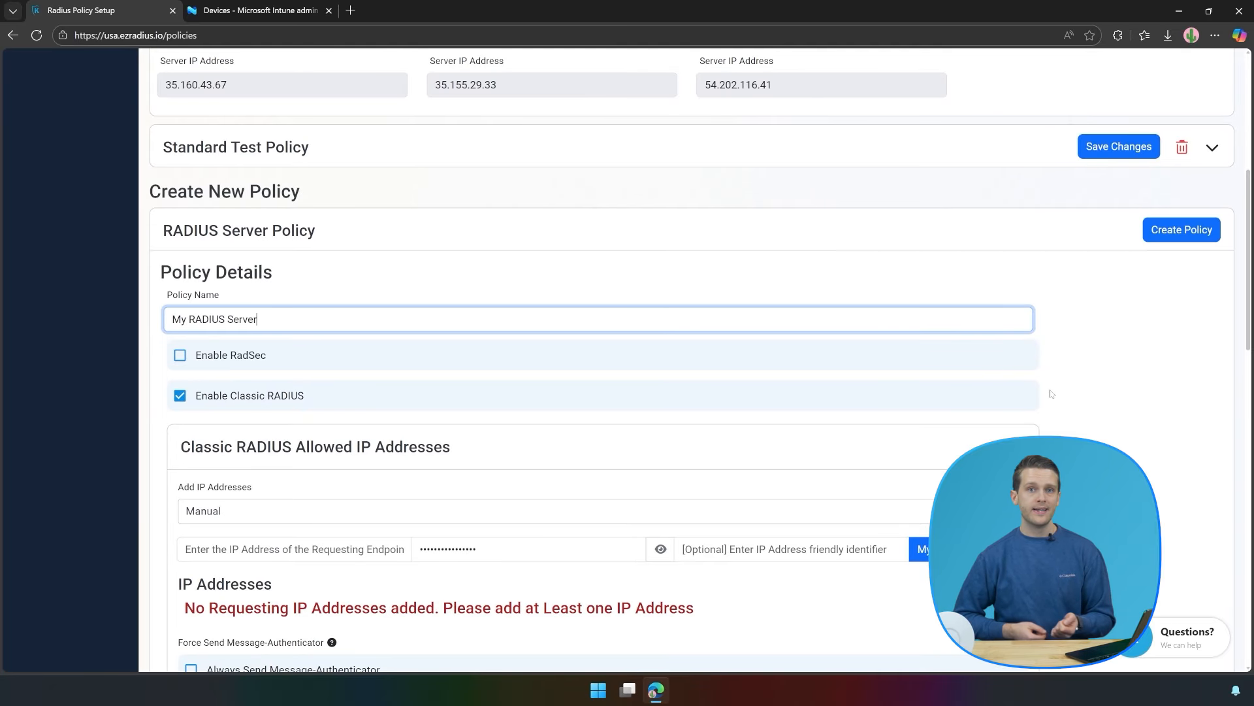
click(139, 335)
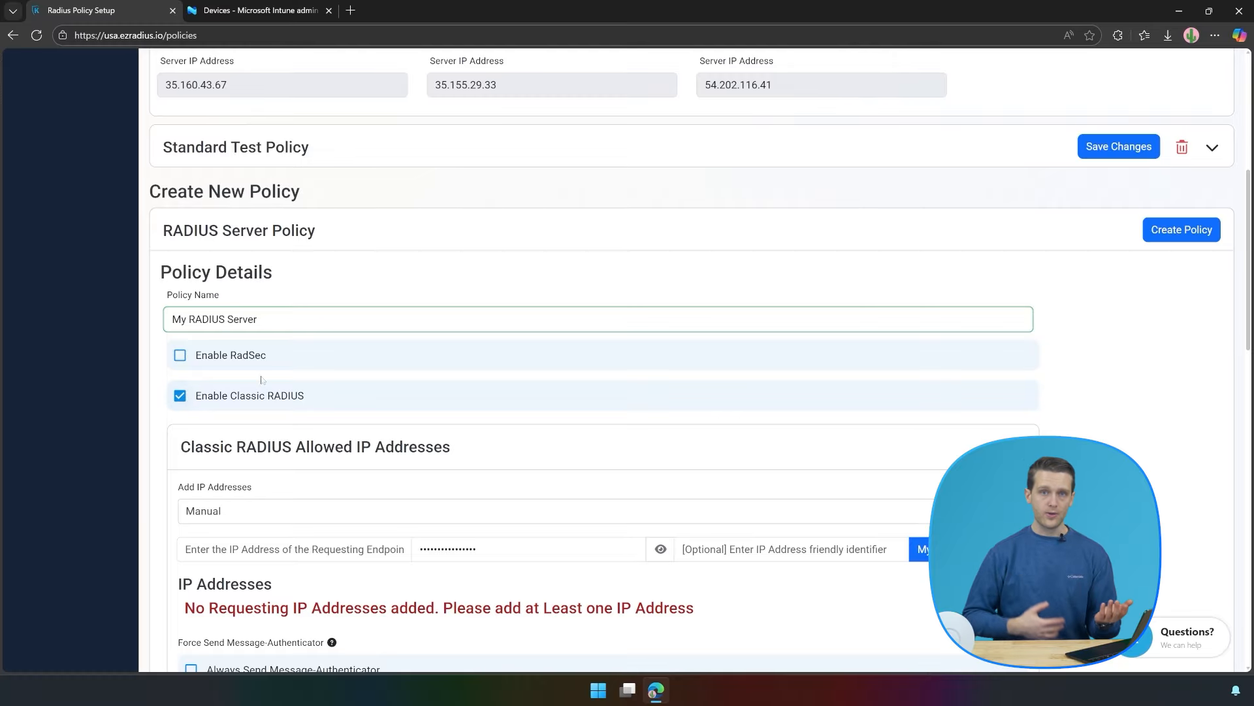
Allow this network's public IP, labelled 'My Public IP'.
scroll(444, 402, down, 3)
click(922, 356)
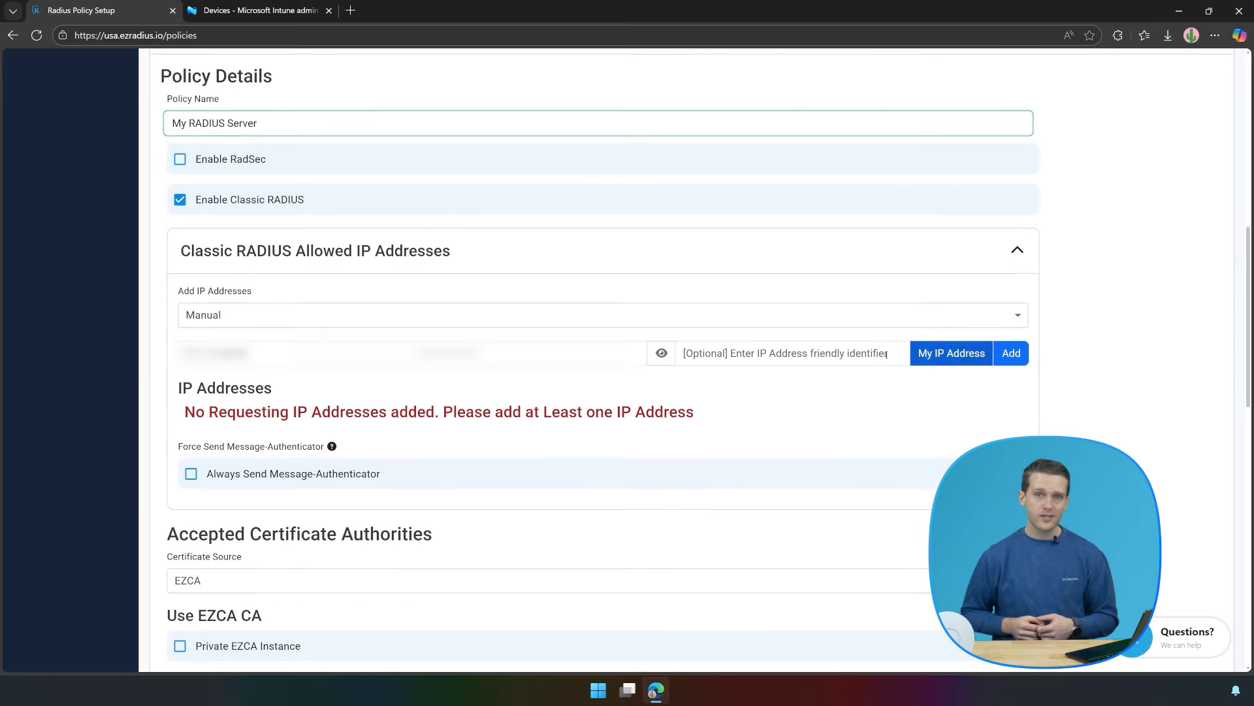
click(868, 354)
text(My Publi)
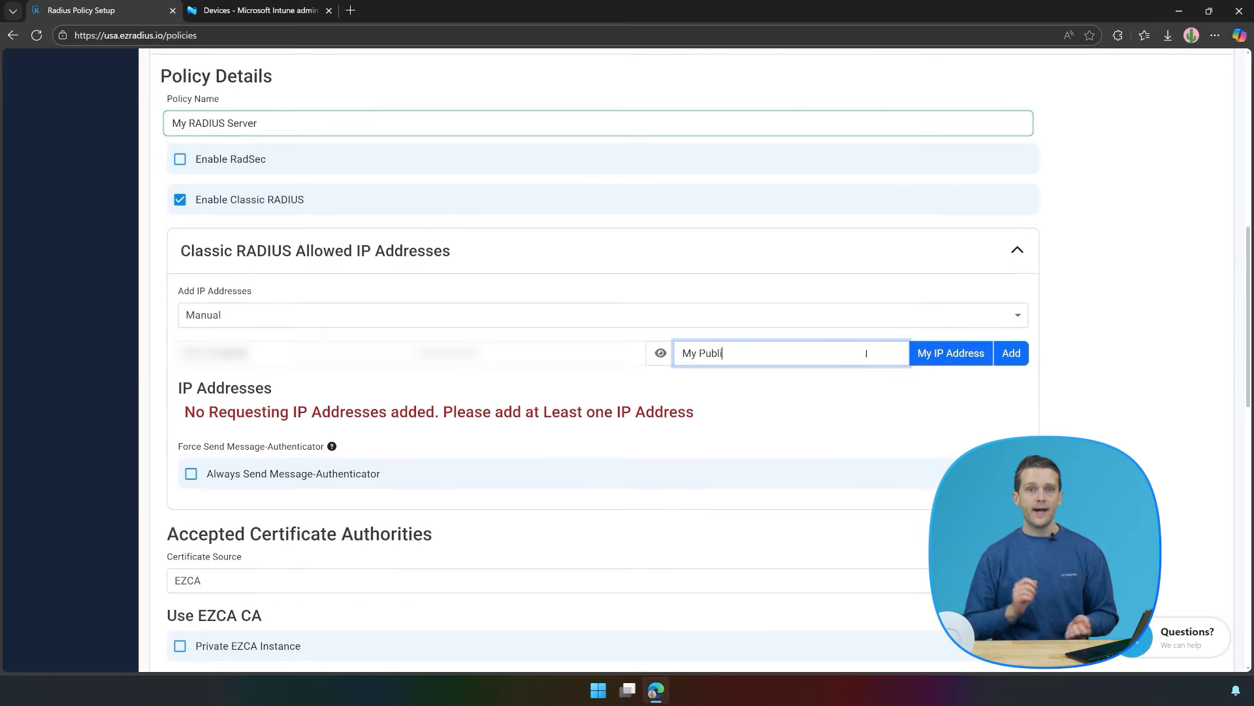
text(c OIP)
key(BackSpace)
key(BackSpace)
key(BackSpace)
text(IP)
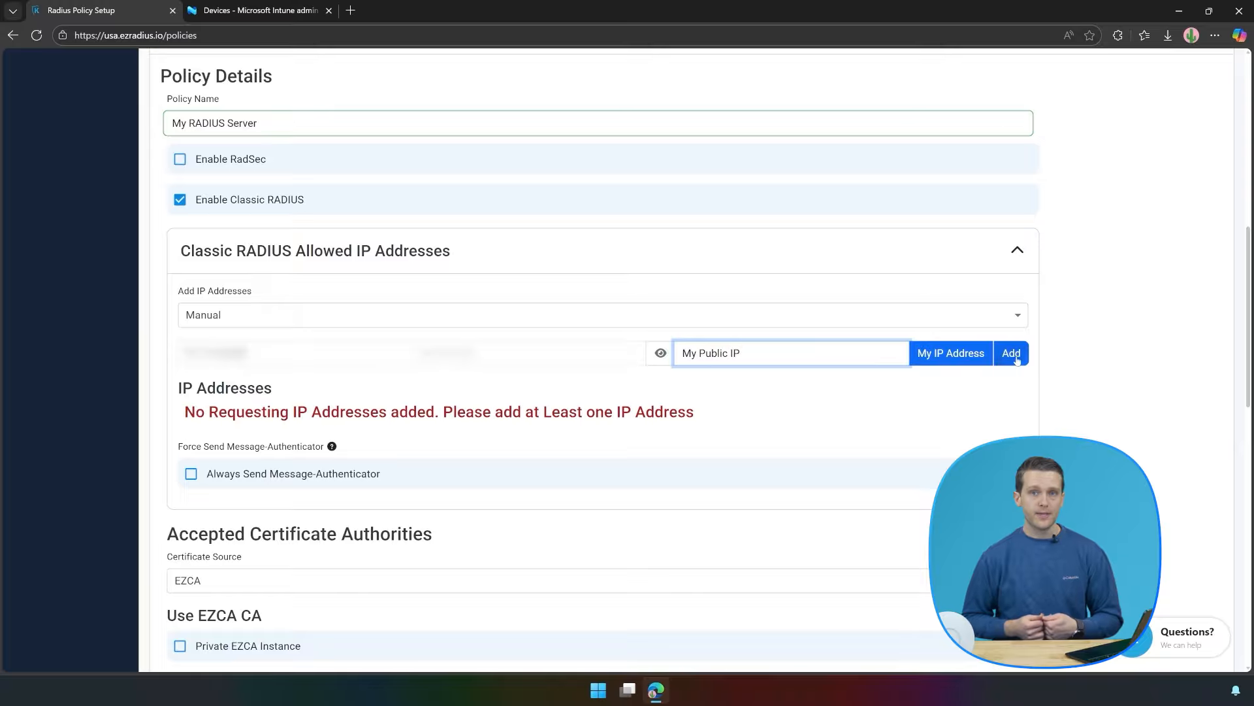
click(1011, 353)
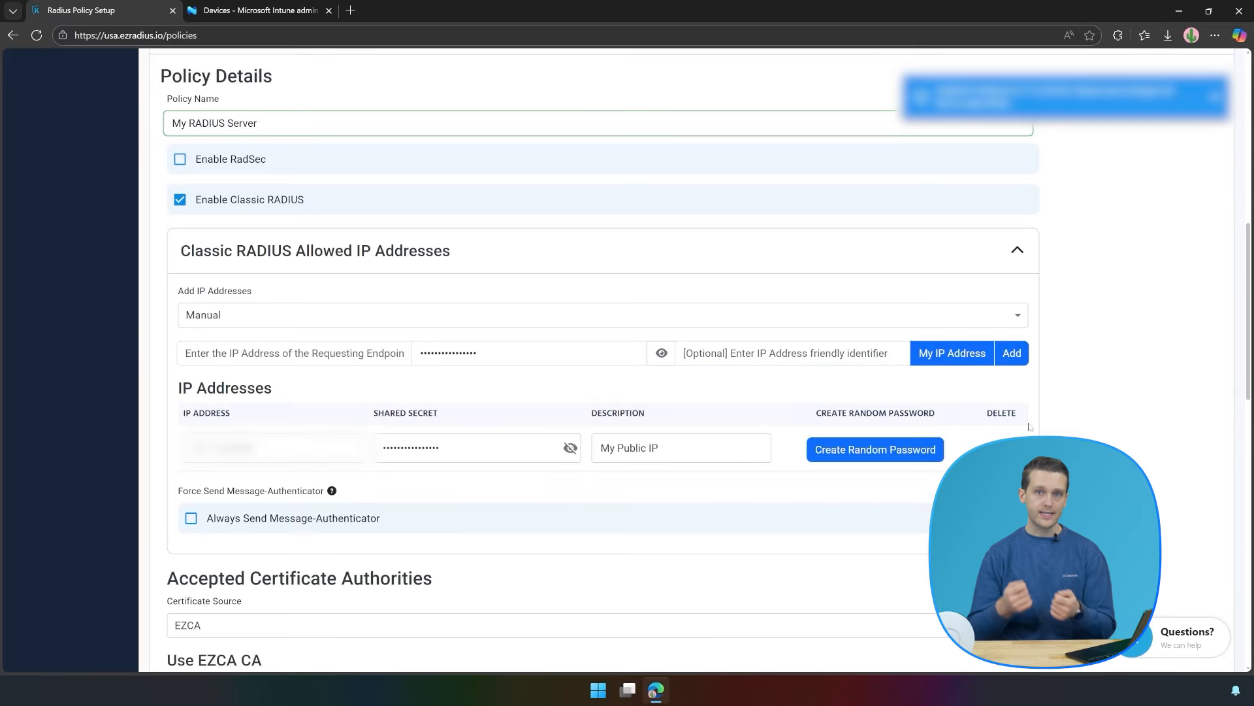
scroll(1030, 427, down, 5)
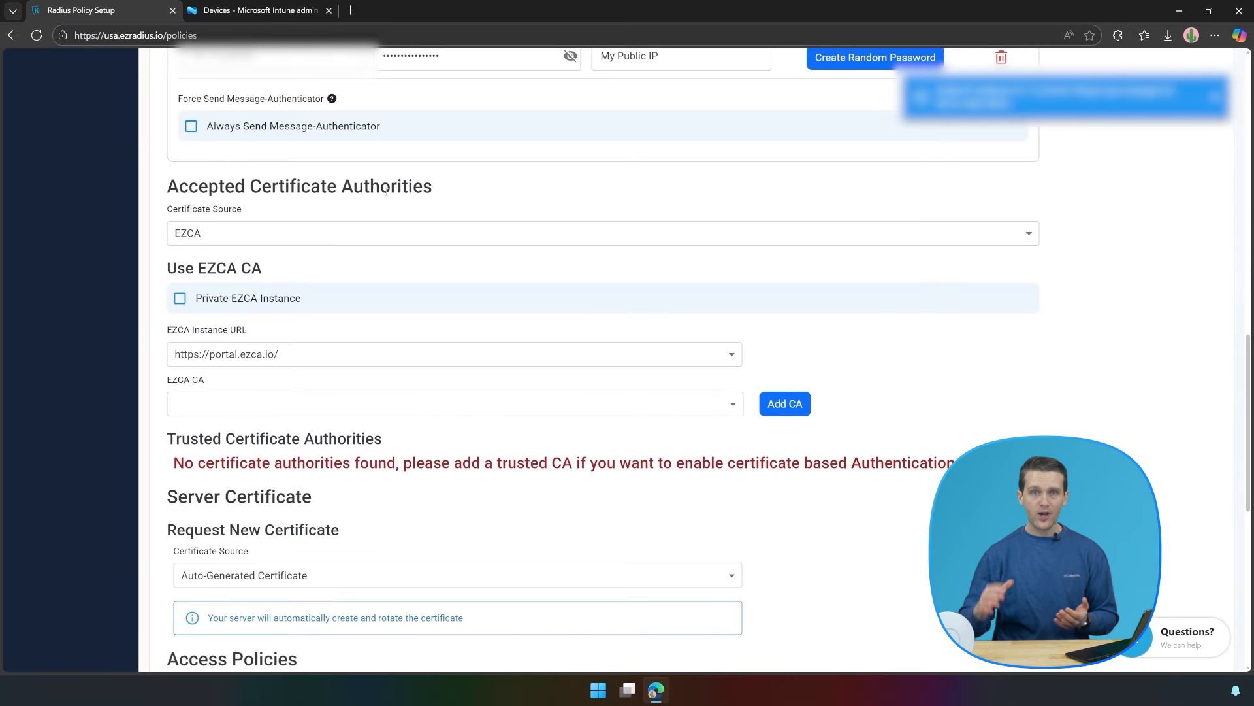
scroll(387, 190, down, 5)
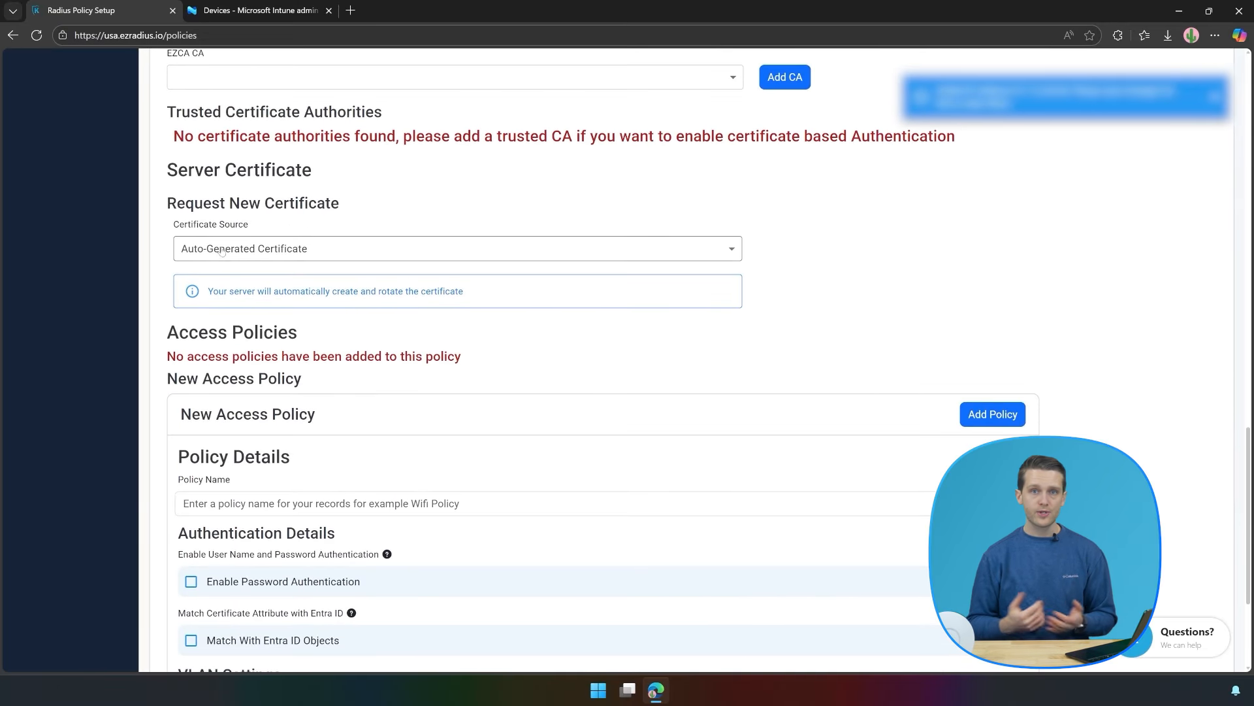
Keep the Auto-Generated server certificate.
click(219, 253)
click(216, 336)
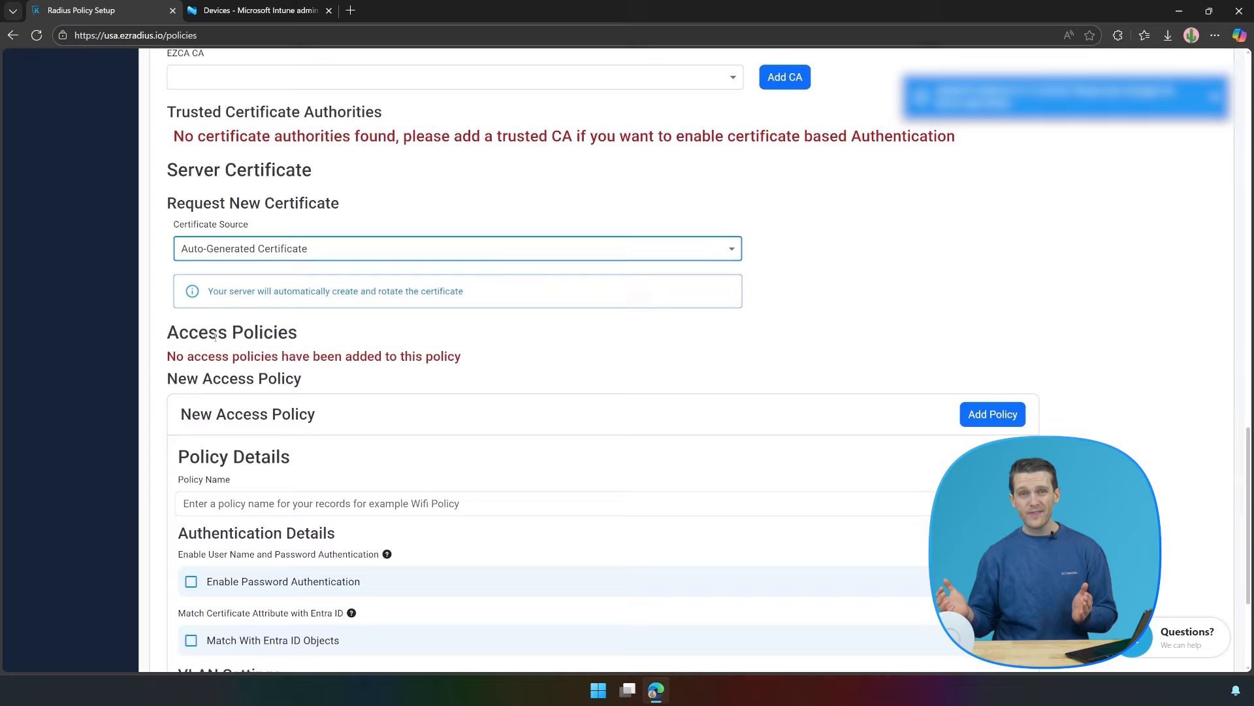
scroll(302, 312, down, 3)
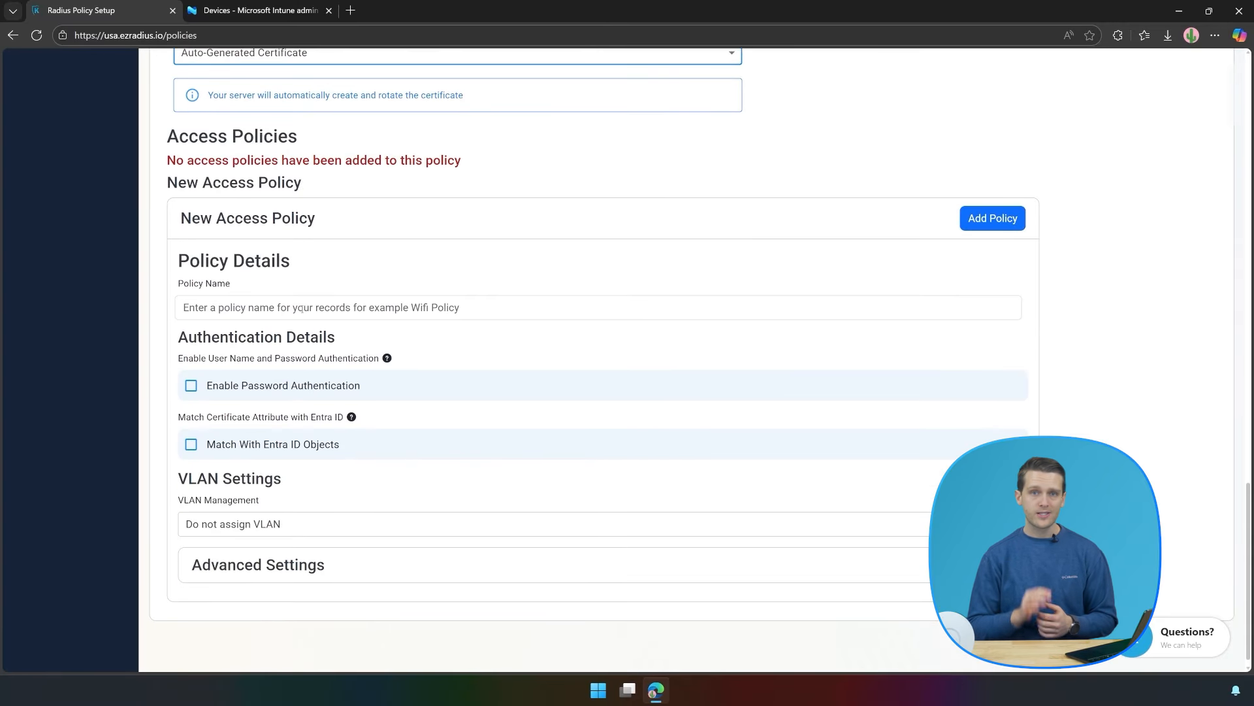
Name the access policy 'Students' with password authentication and IDP delegation enabled.
click(286, 301)
text(Students)
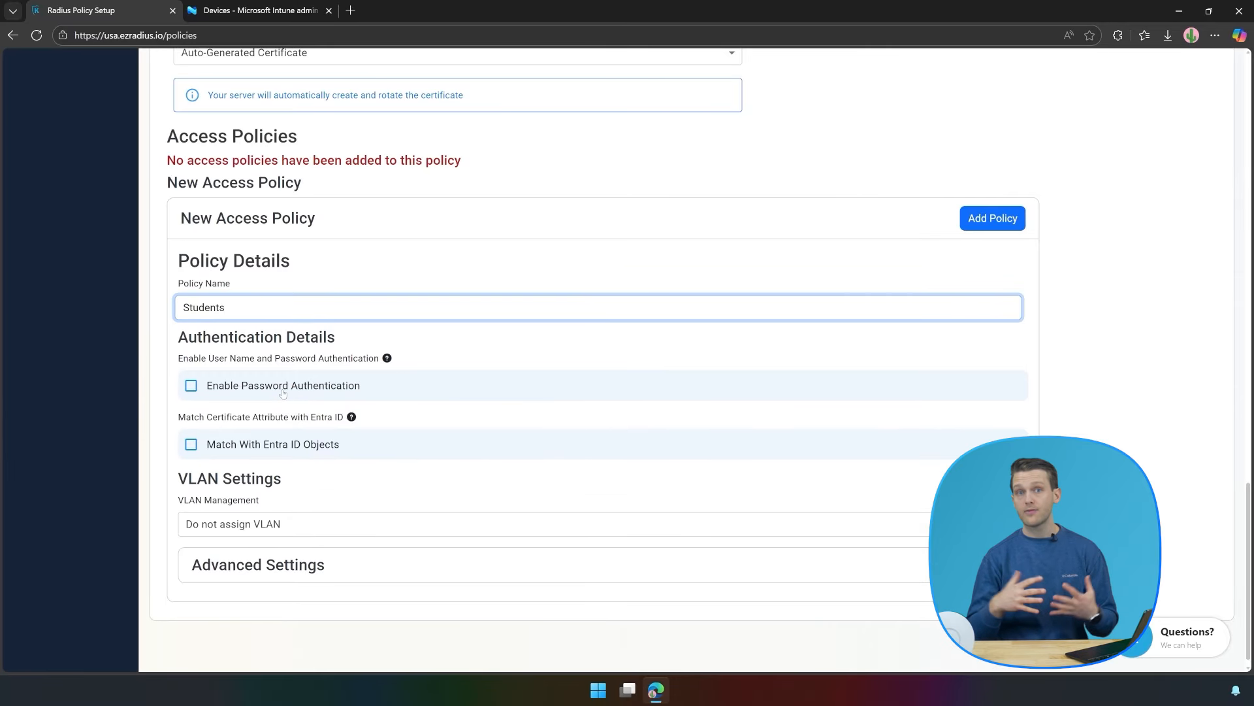
click(283, 389)
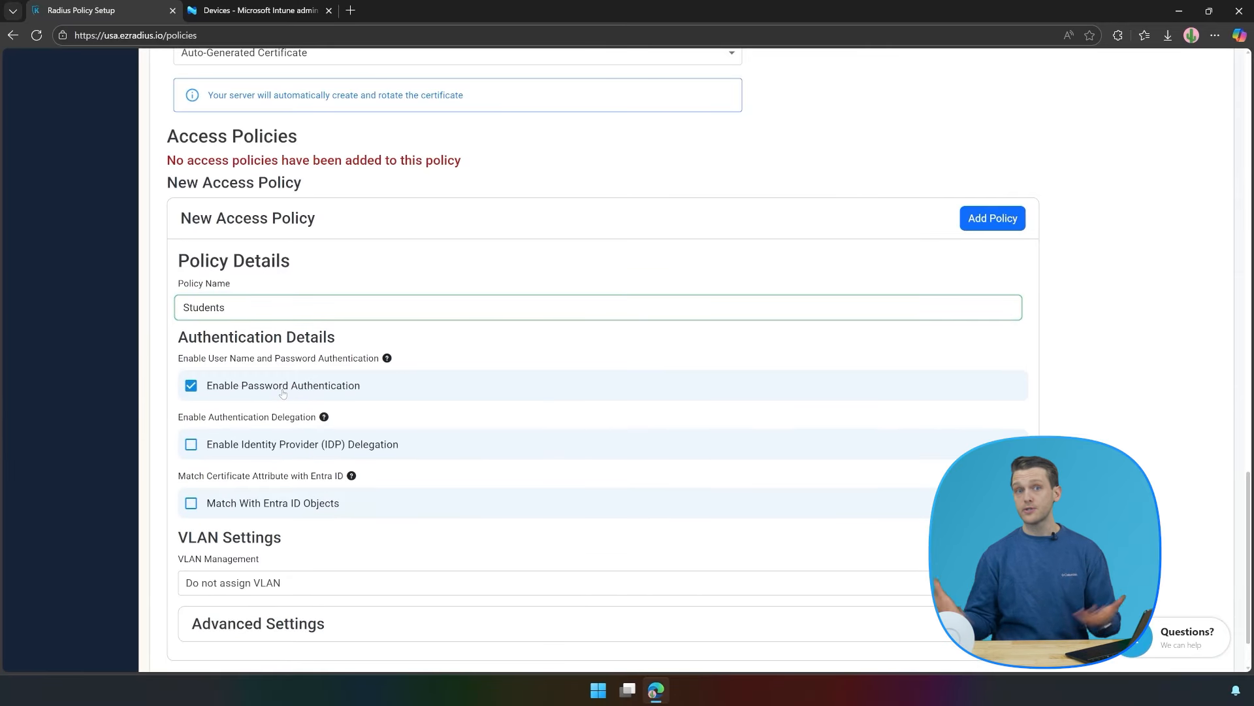
click(257, 448)
scroll(258, 448, down, 3)
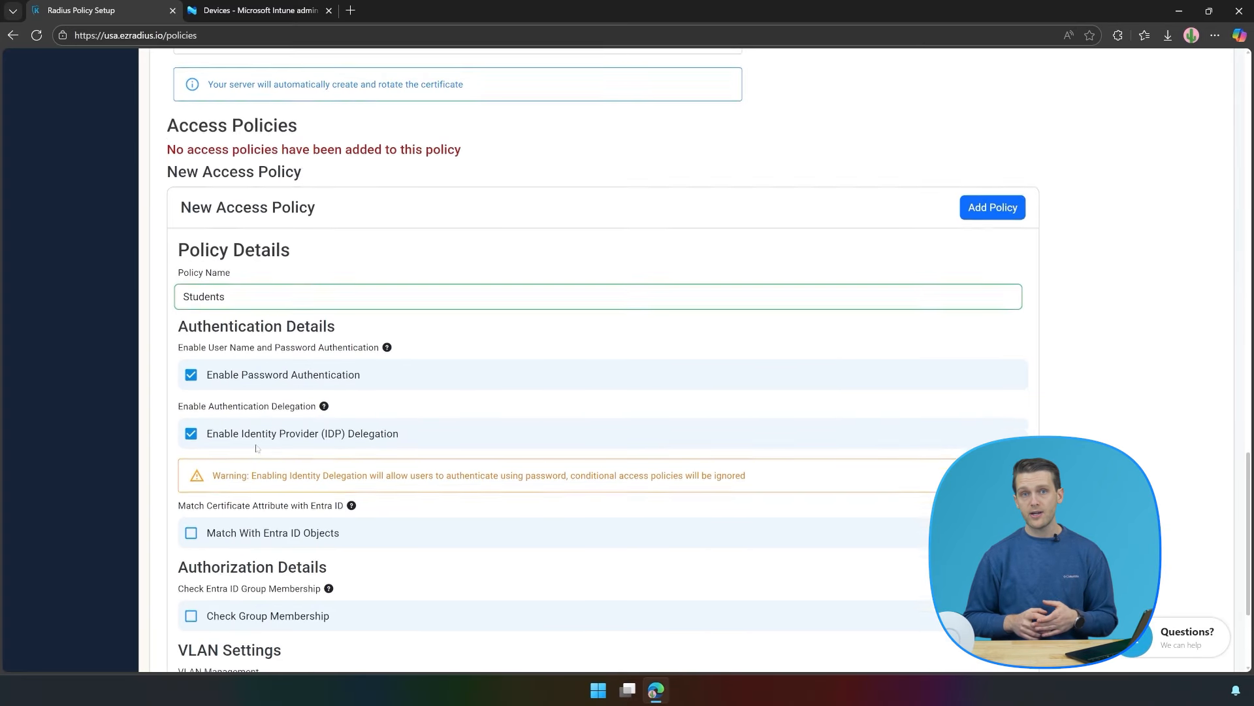
Restrict the policy to the Students group with no VLAN assignment, and add it.
click(243, 433)
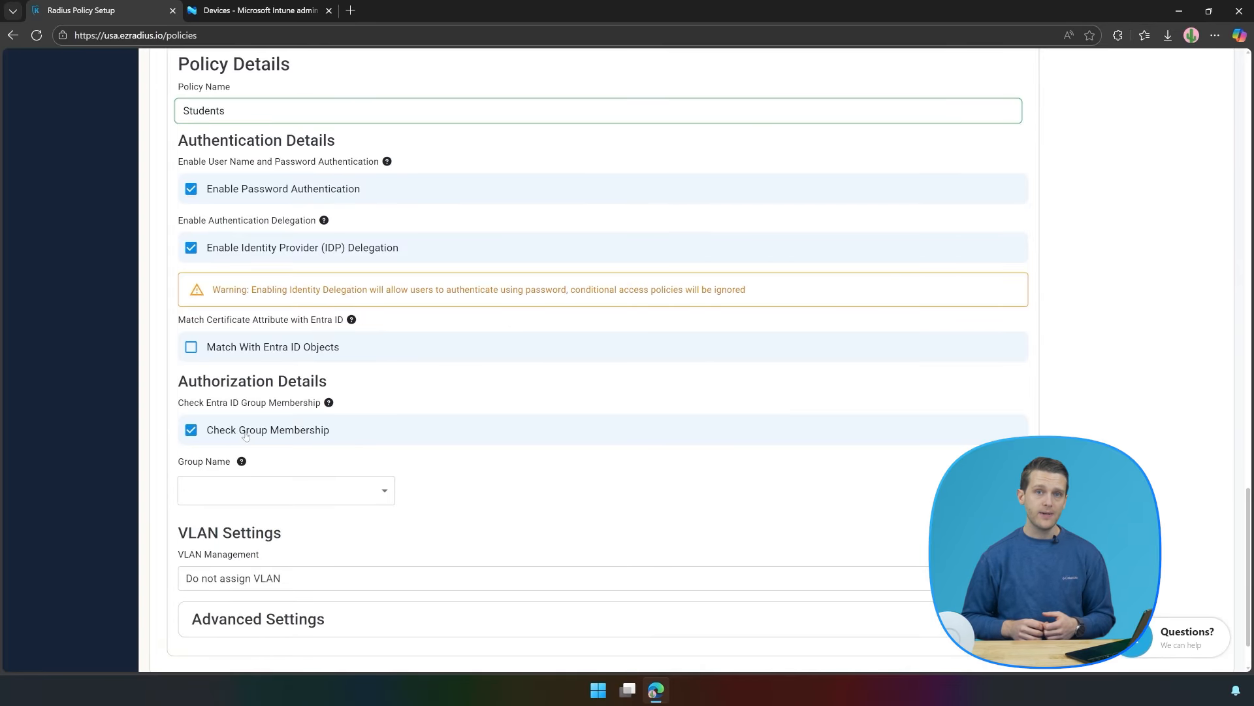
click(234, 484)
text(Students)
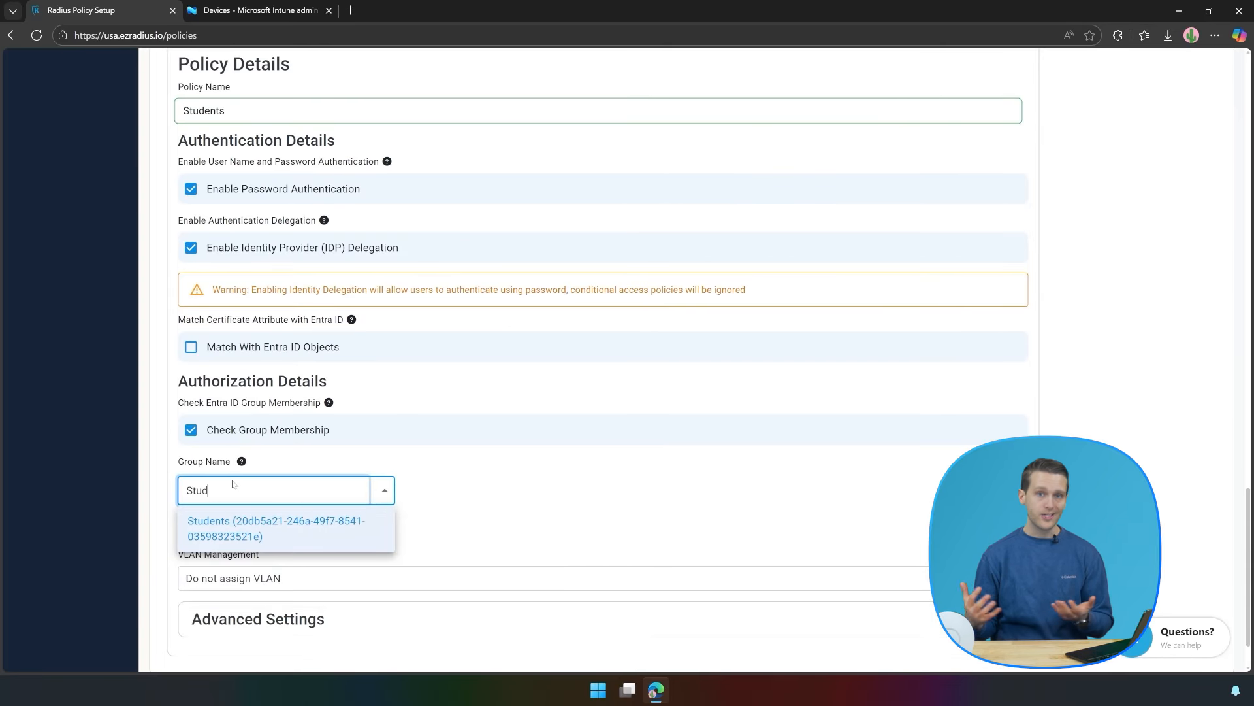
click(236, 526)
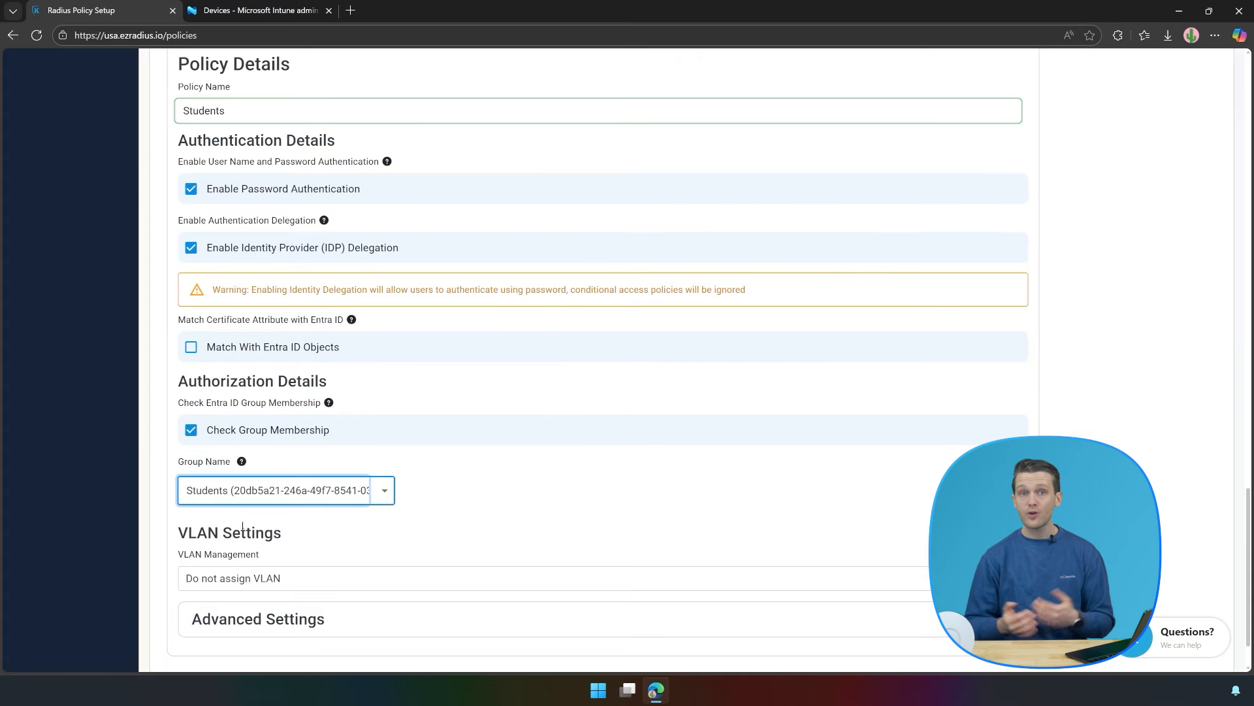
click(405, 578)
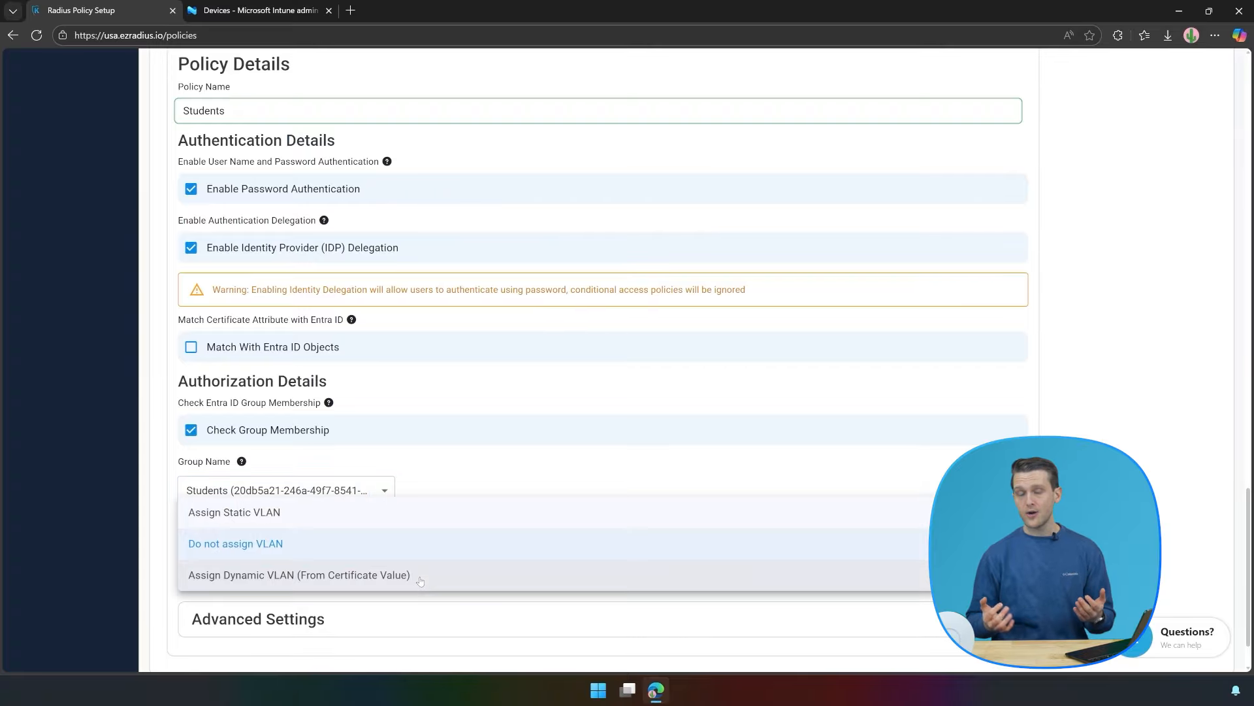
click(378, 543)
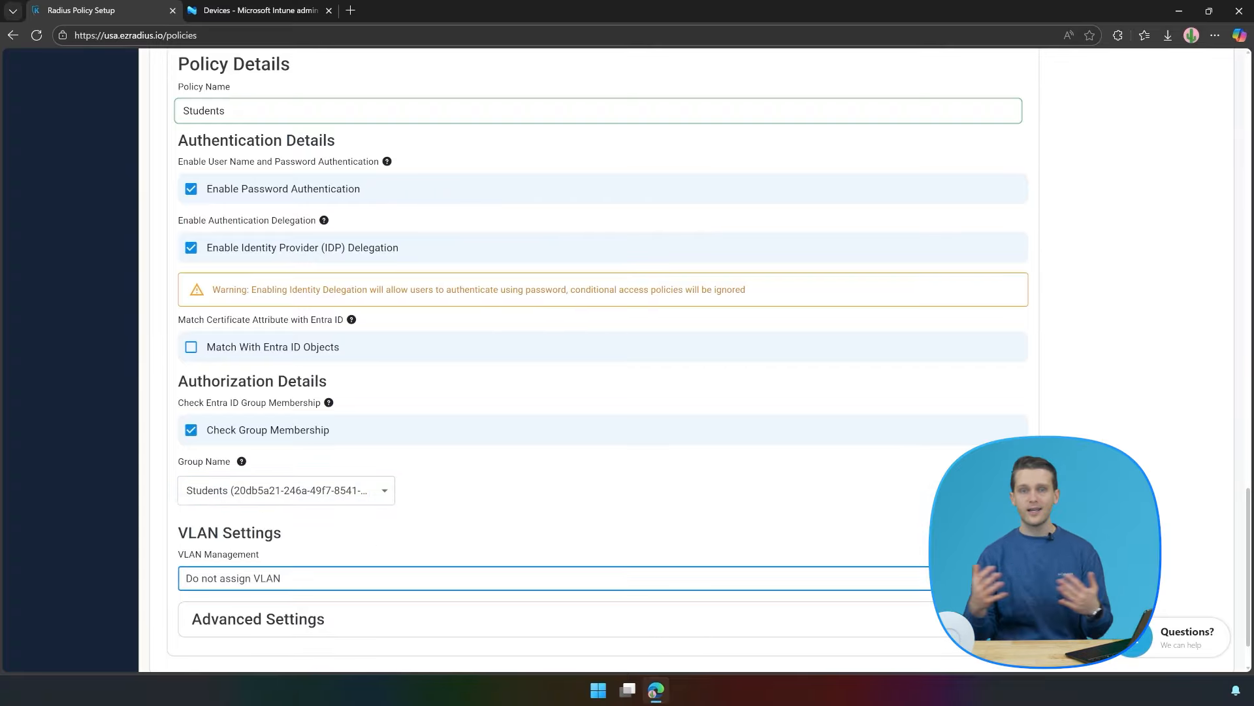
scroll(989, 281, up, 5)
click(989, 282)
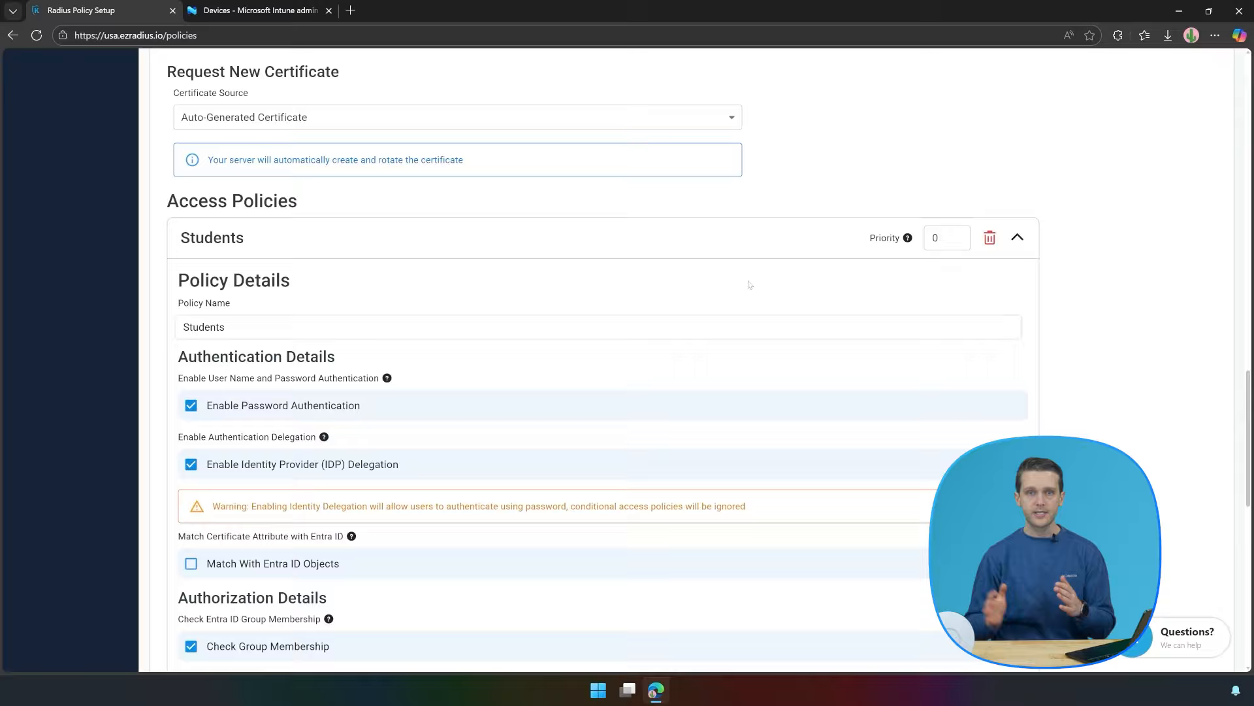
Add a 'Catch All' access policy with password authentication and IDP delegation.
click(1017, 239)
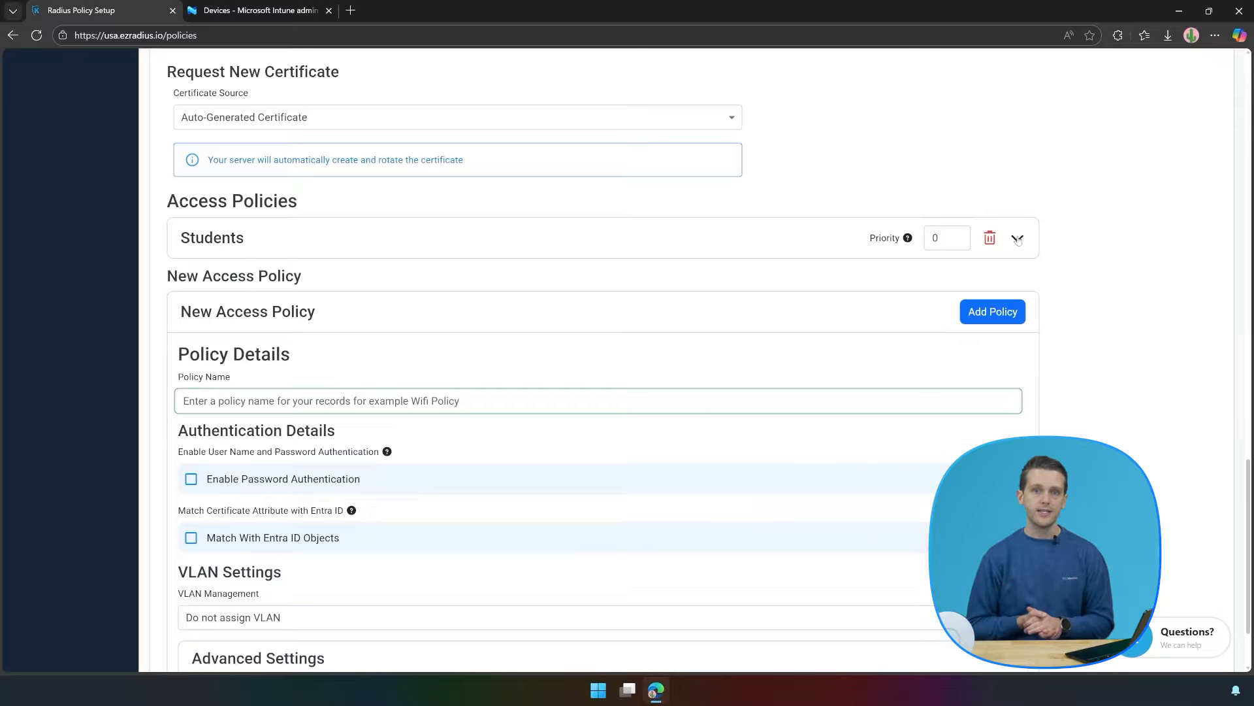
click(282, 406)
text(Catch All)
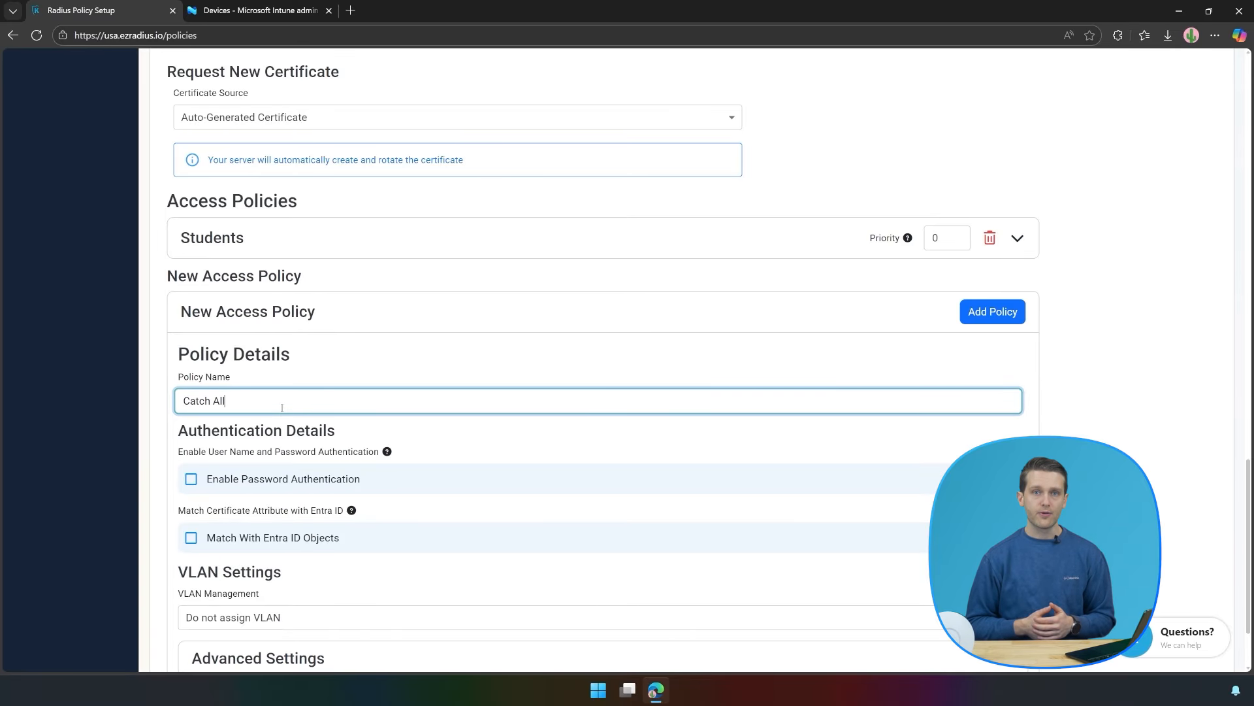
click(269, 479)
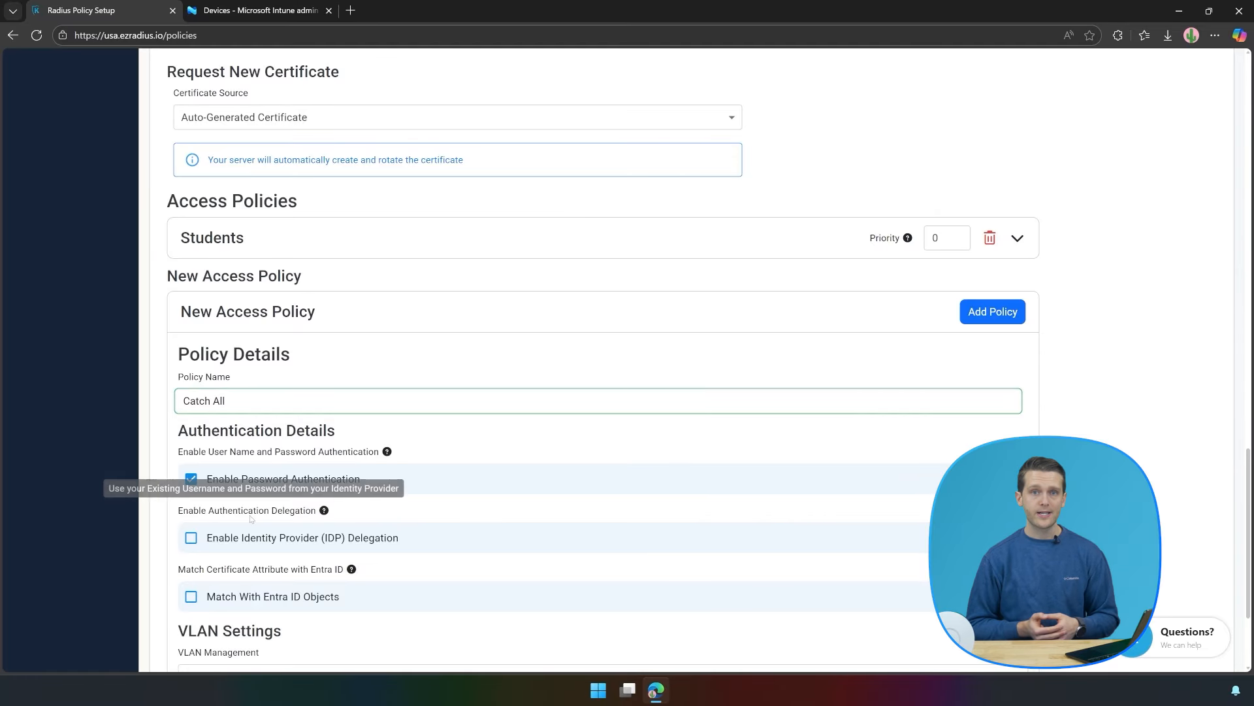
click(191, 537)
scroll(424, 411, down, 5)
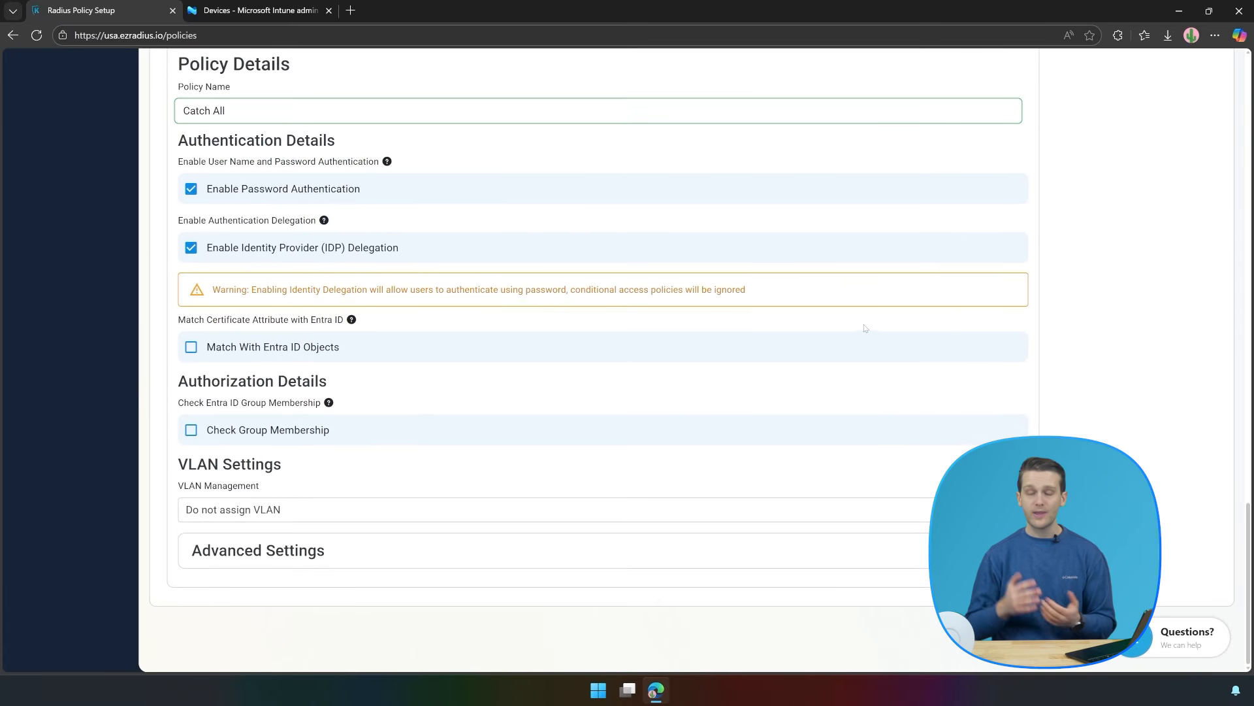
scroll(864, 328, up, 4)
click(987, 280)
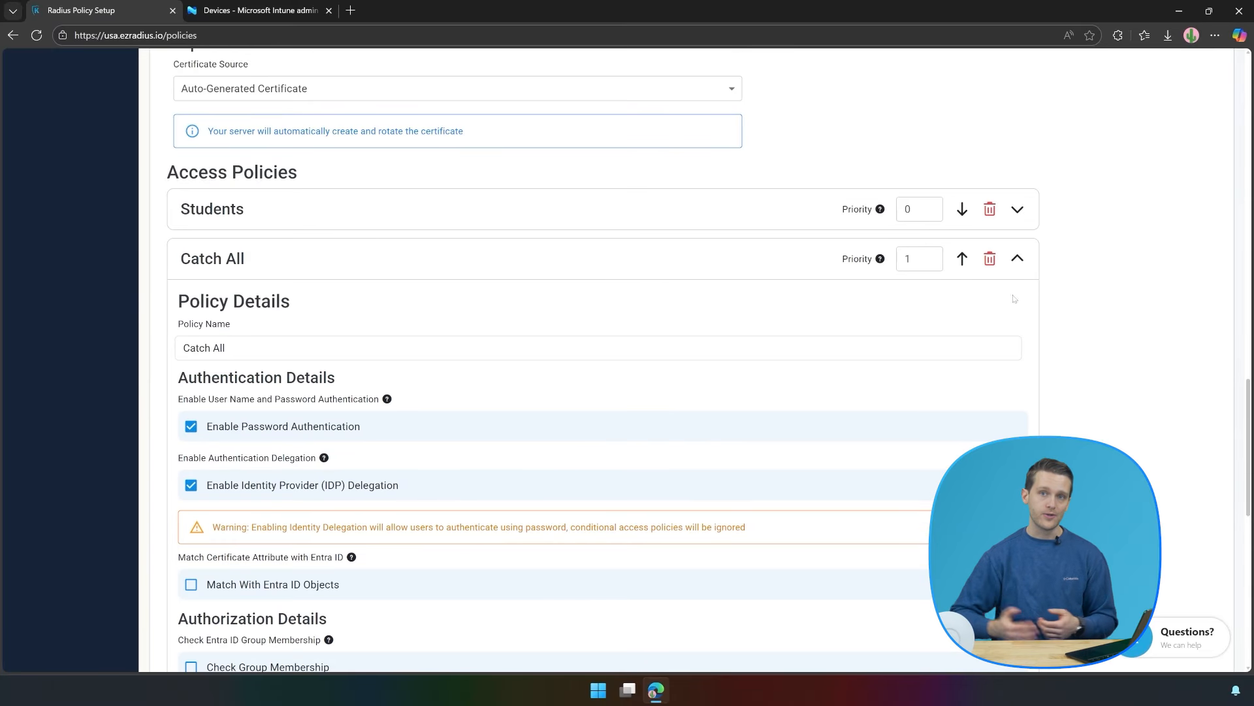
Collapse Catch All and create the My RADIUS Server policy.
click(1021, 260)
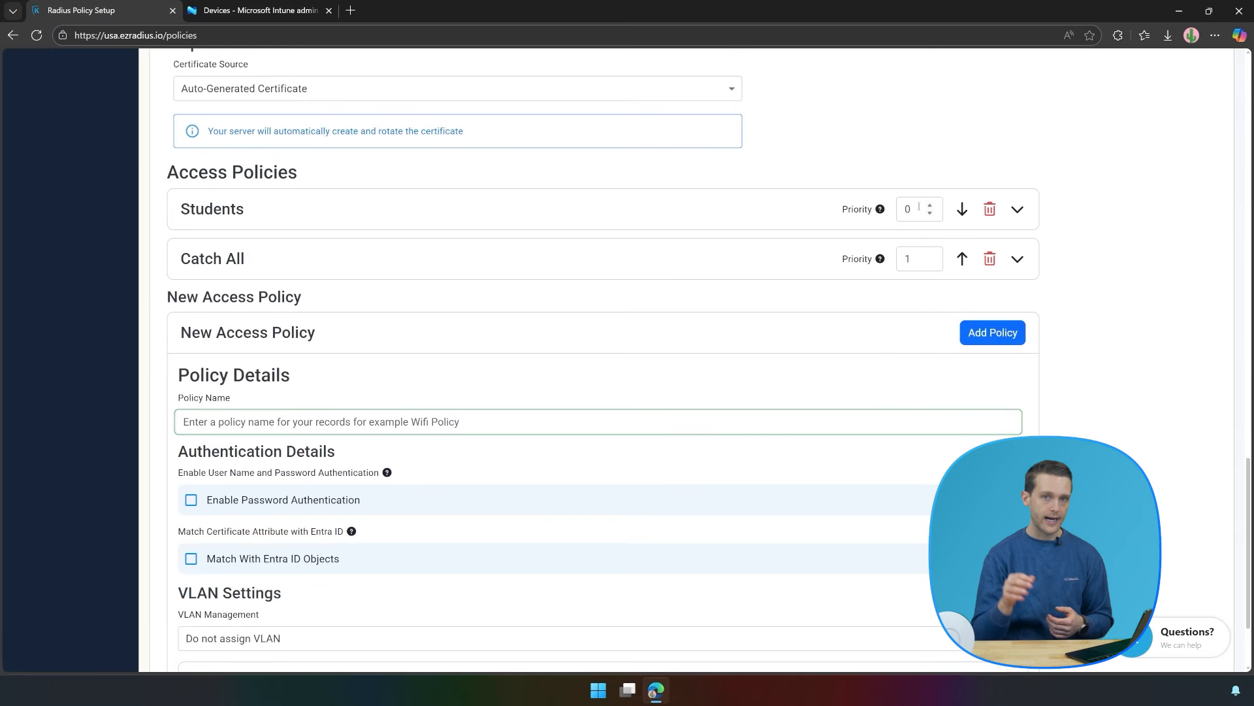
scroll(1143, 261, up, 18)
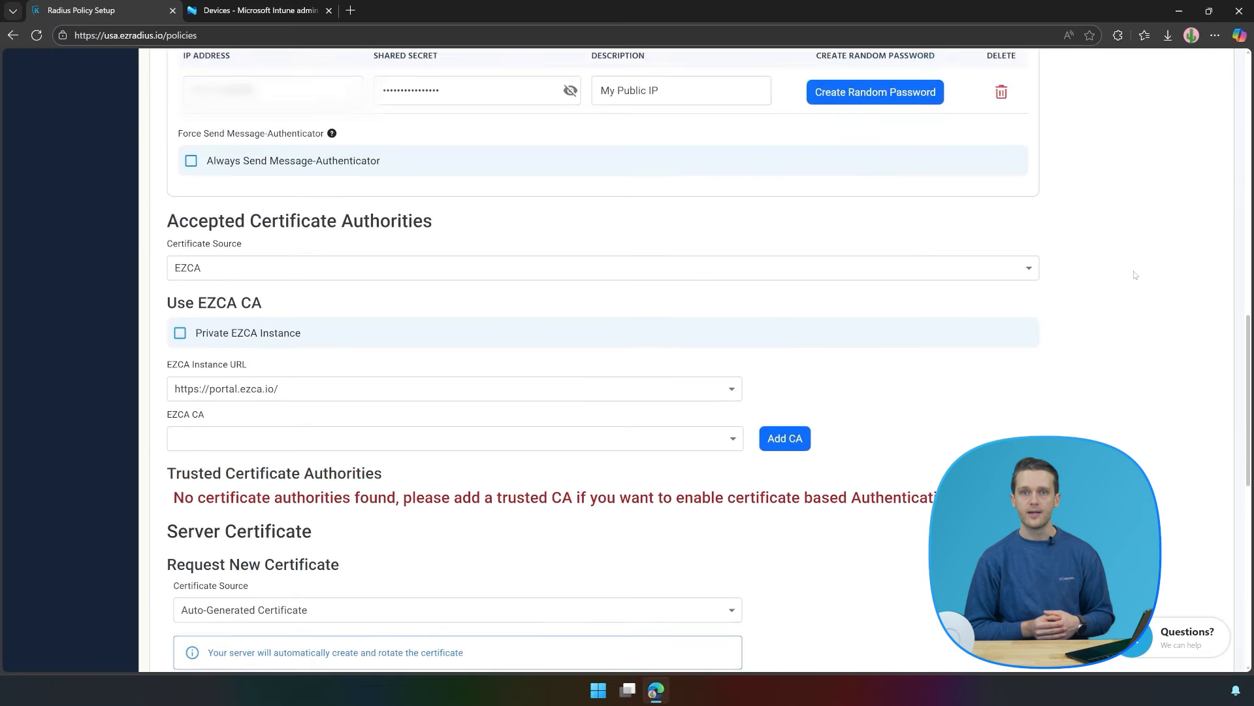
click(1167, 273)
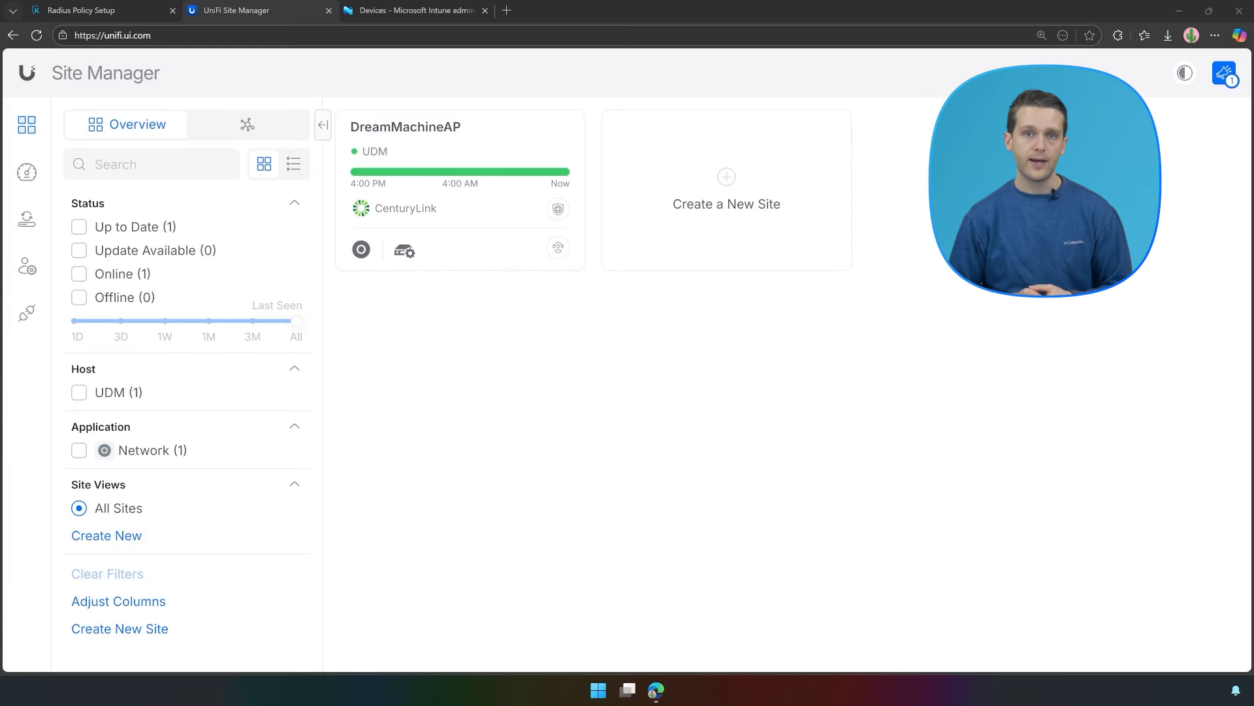
Create a RADIUS profile named 'EZRADIUS' with VLAN support for wireless networks.
click(487, 160)
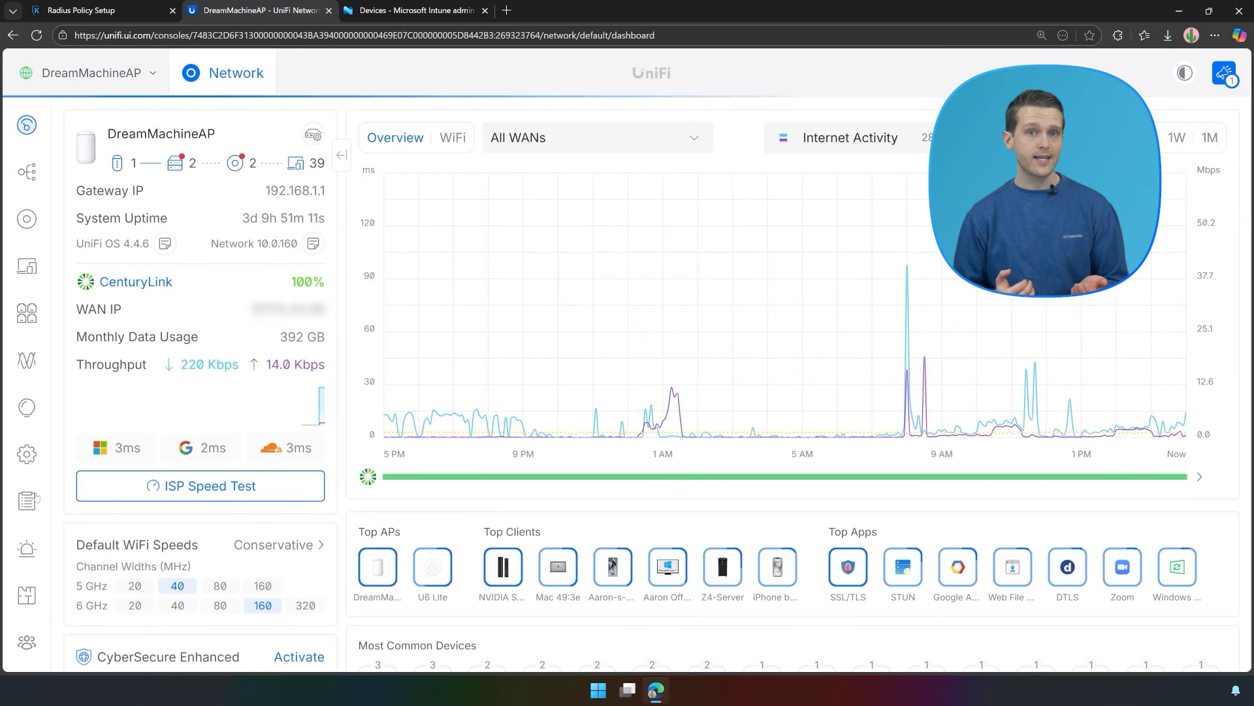
click(20, 462)
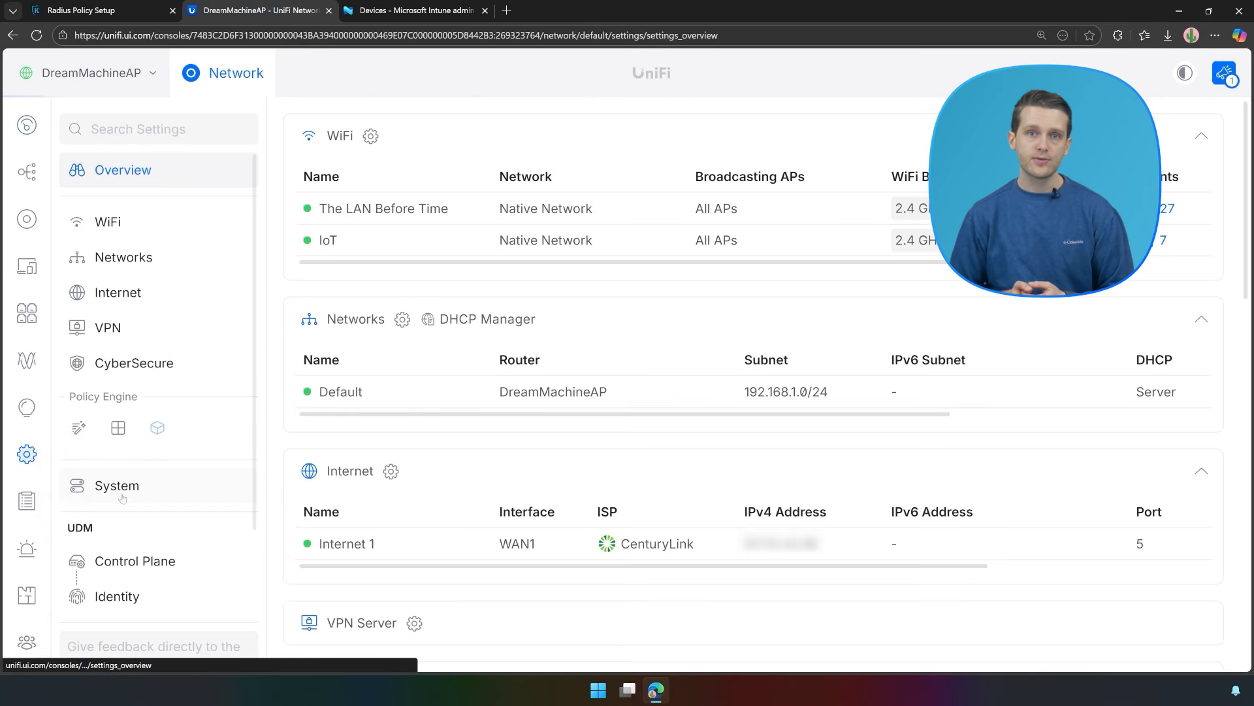
scroll(376, 261, down, 10)
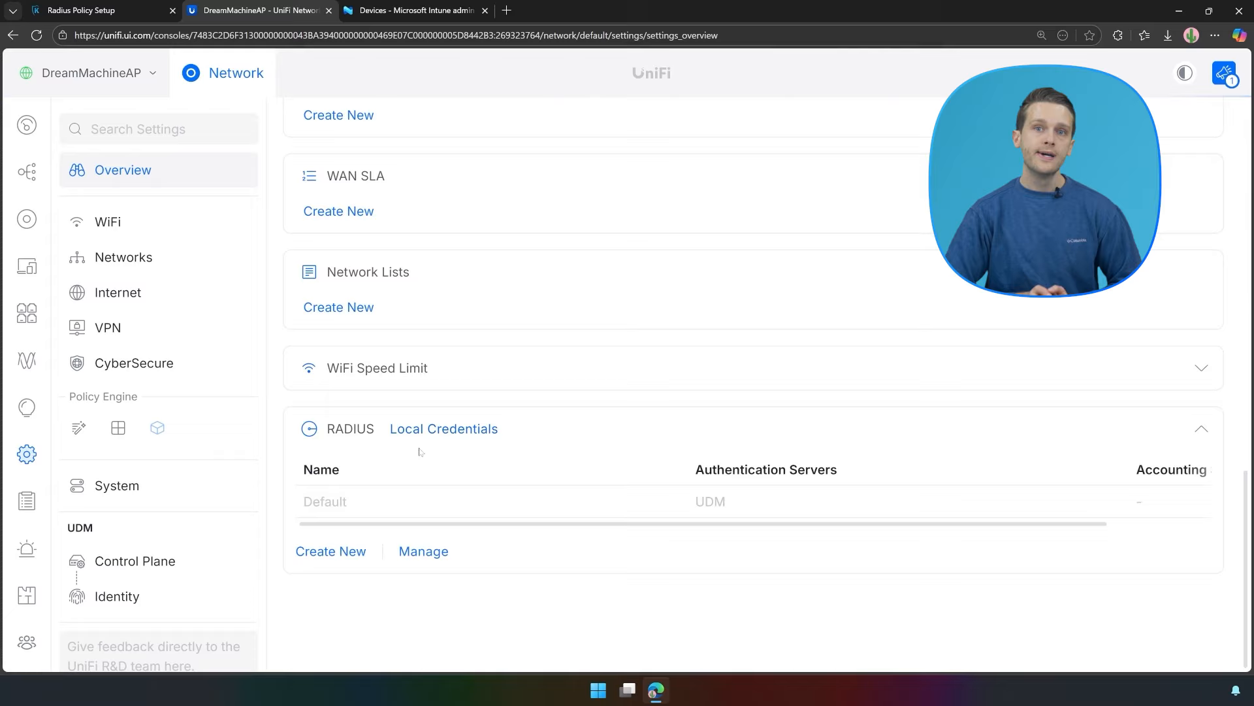
click(330, 550)
click(971, 196)
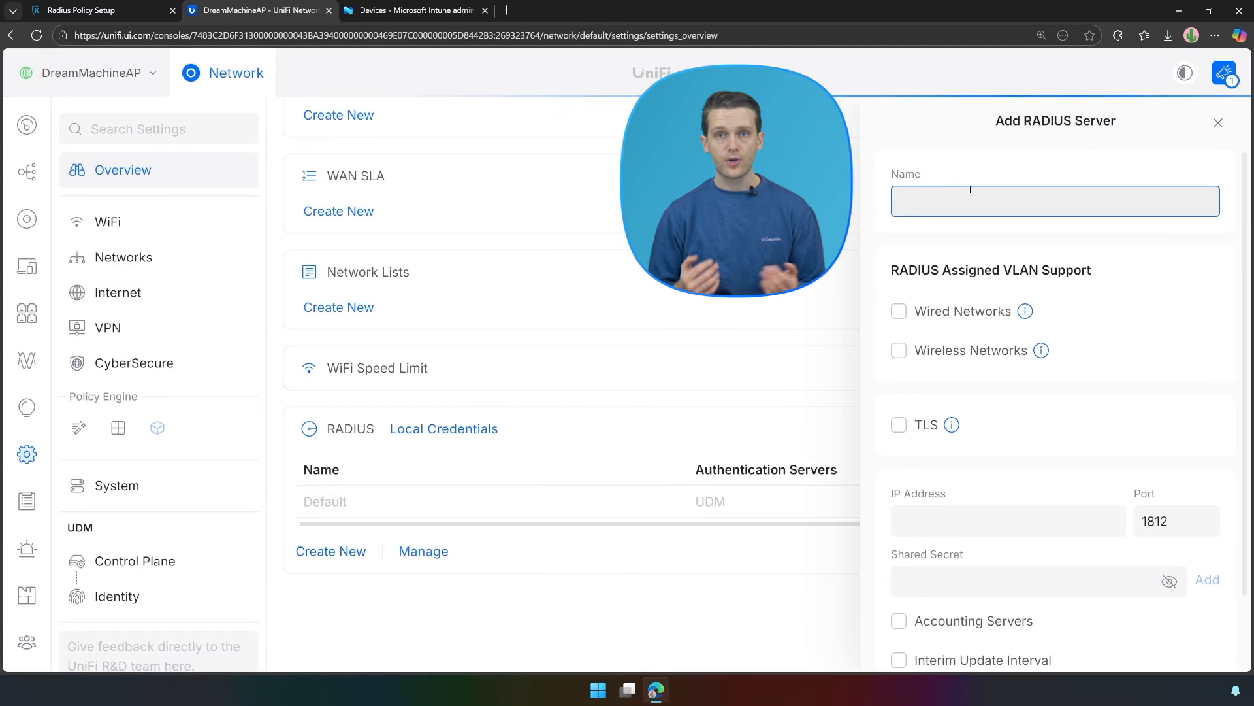
text(EZRADIUS)
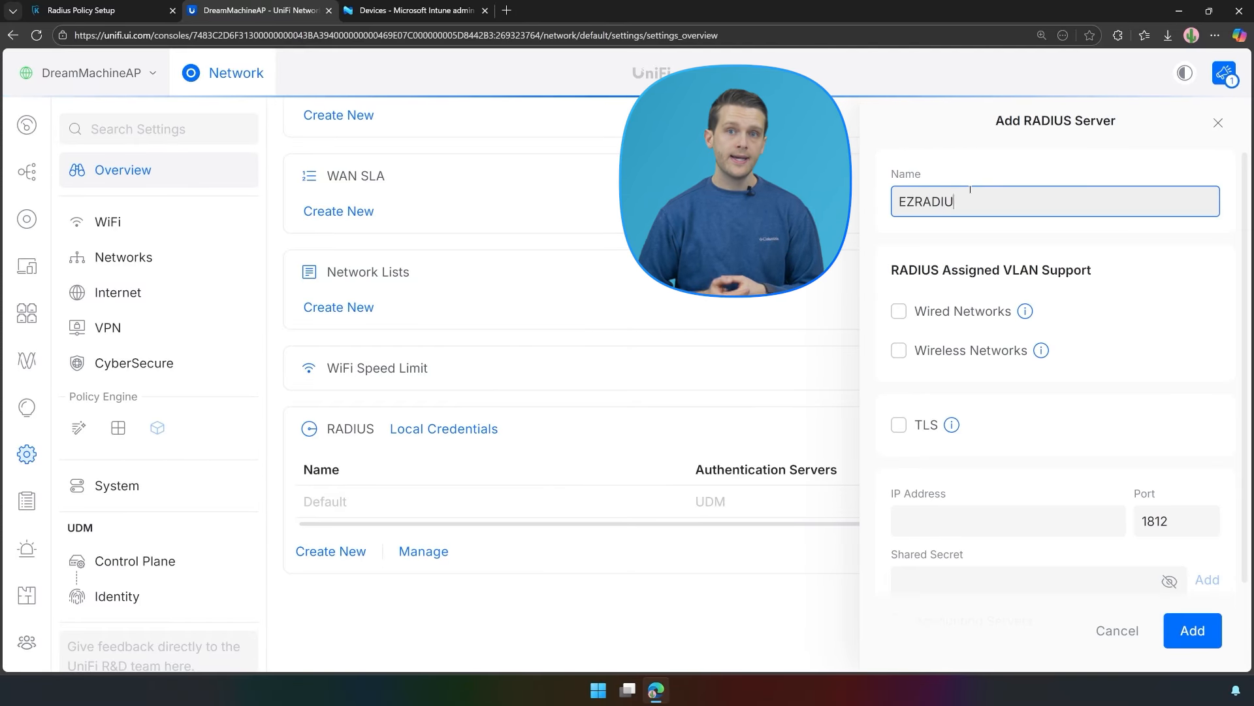
click(899, 350)
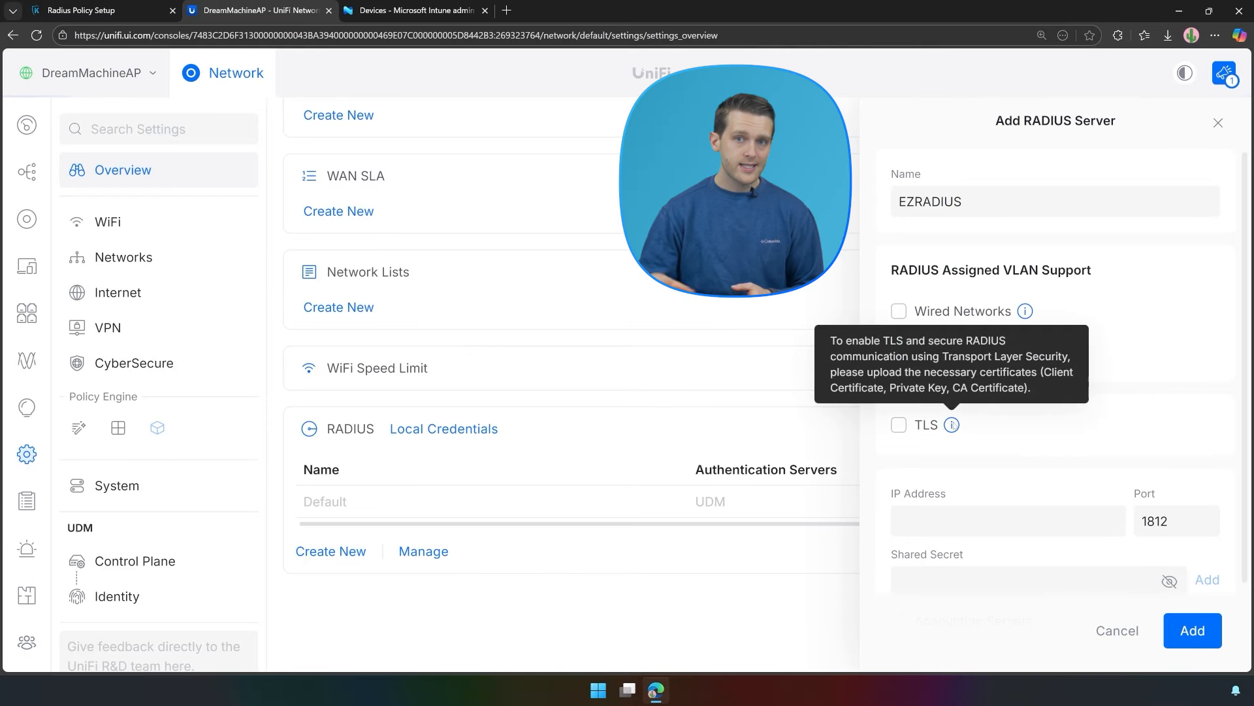
Copy the US East IP 3.131.107.195 from EZRADIUS into the server address.
scroll(991, 459, down, 1)
scroll(991, 458, down, 1)
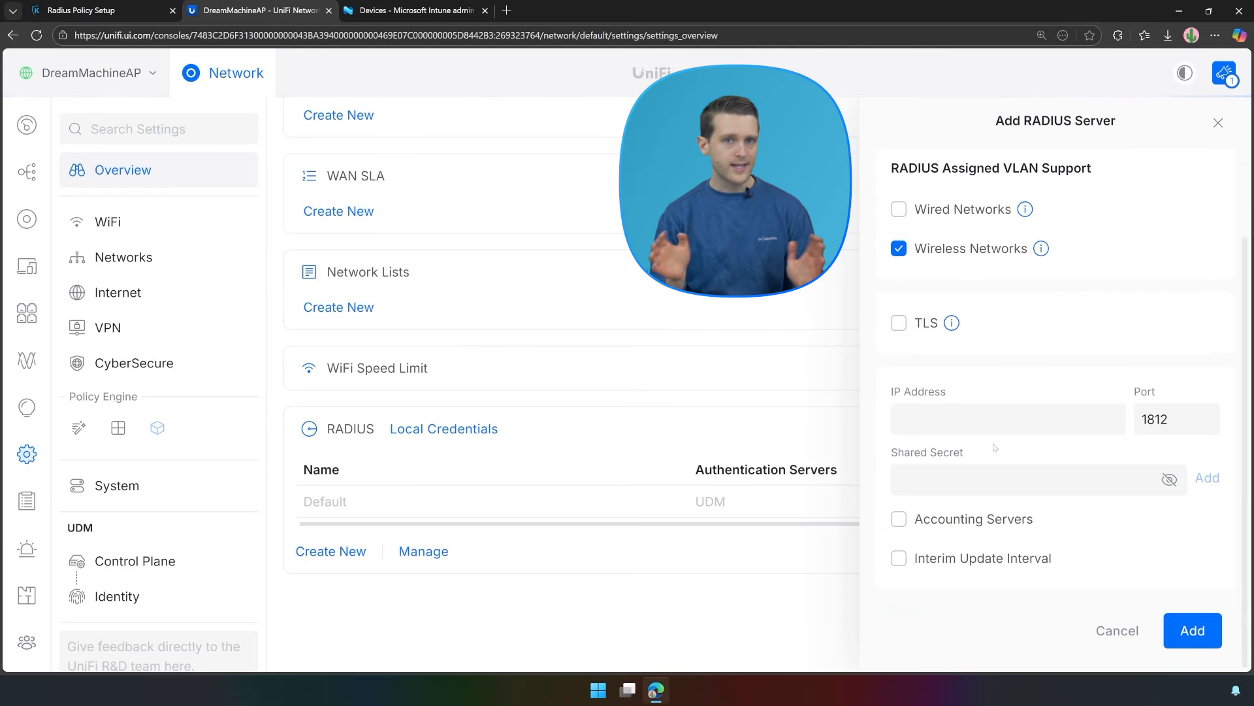
click(124, 9)
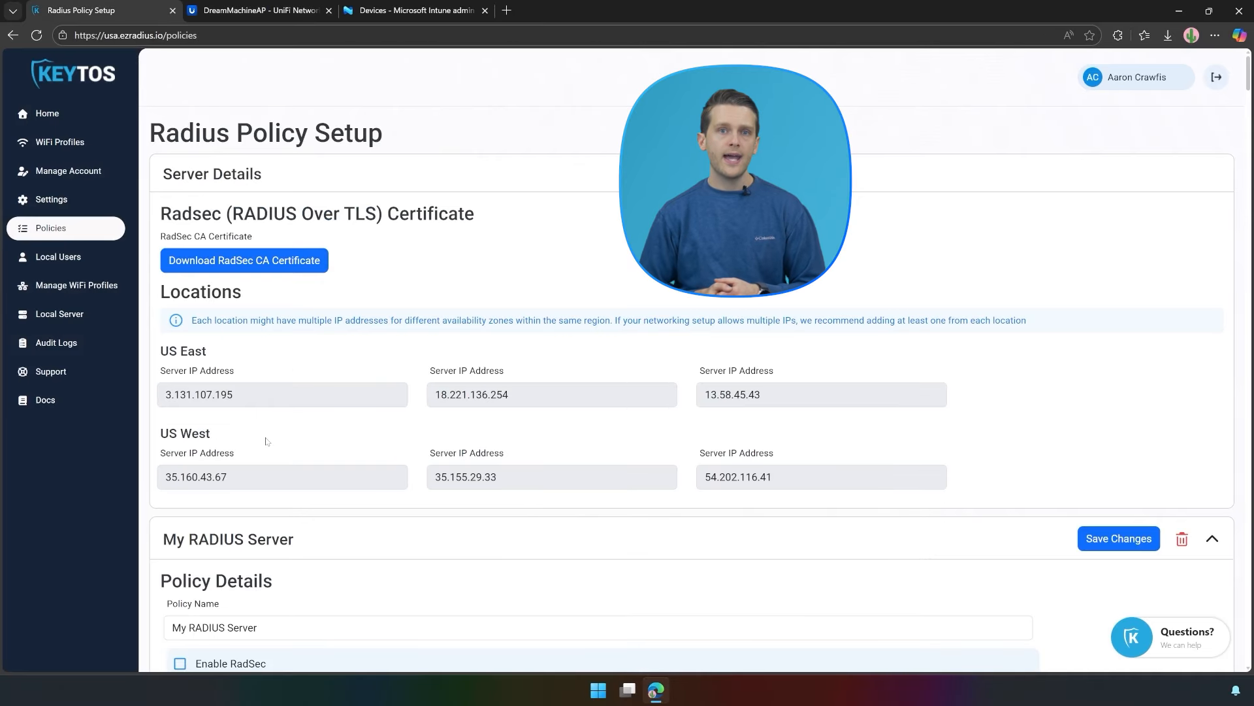
double_click(215, 396)
key(ctrl+c)
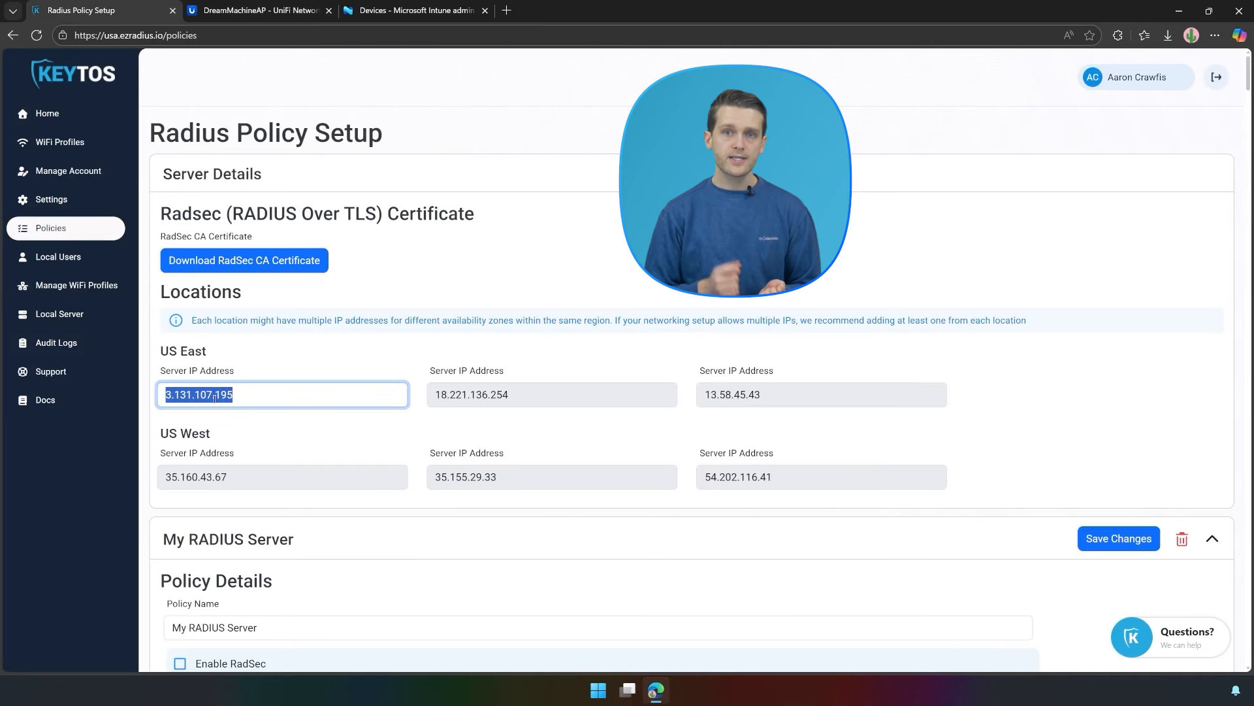
click(239, 9)
key(ctrl+v)
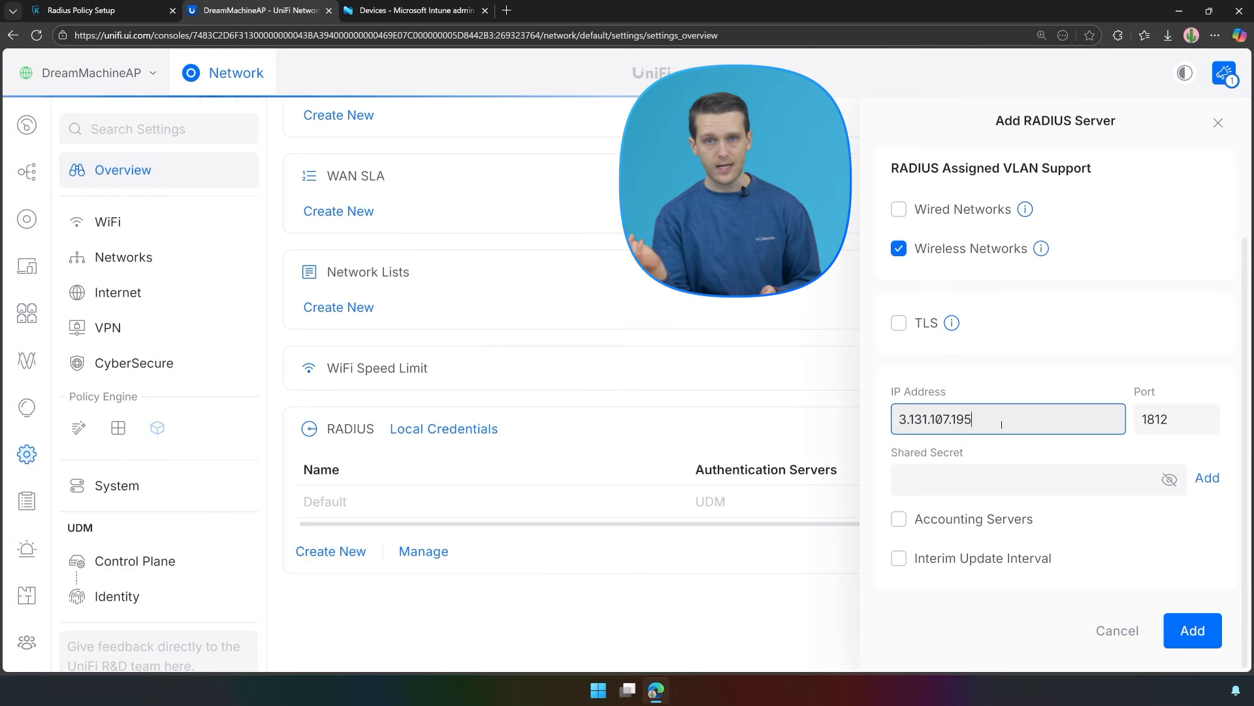
Copy the EZRADIUS shared secret into the authentication server's secret field.
click(929, 491)
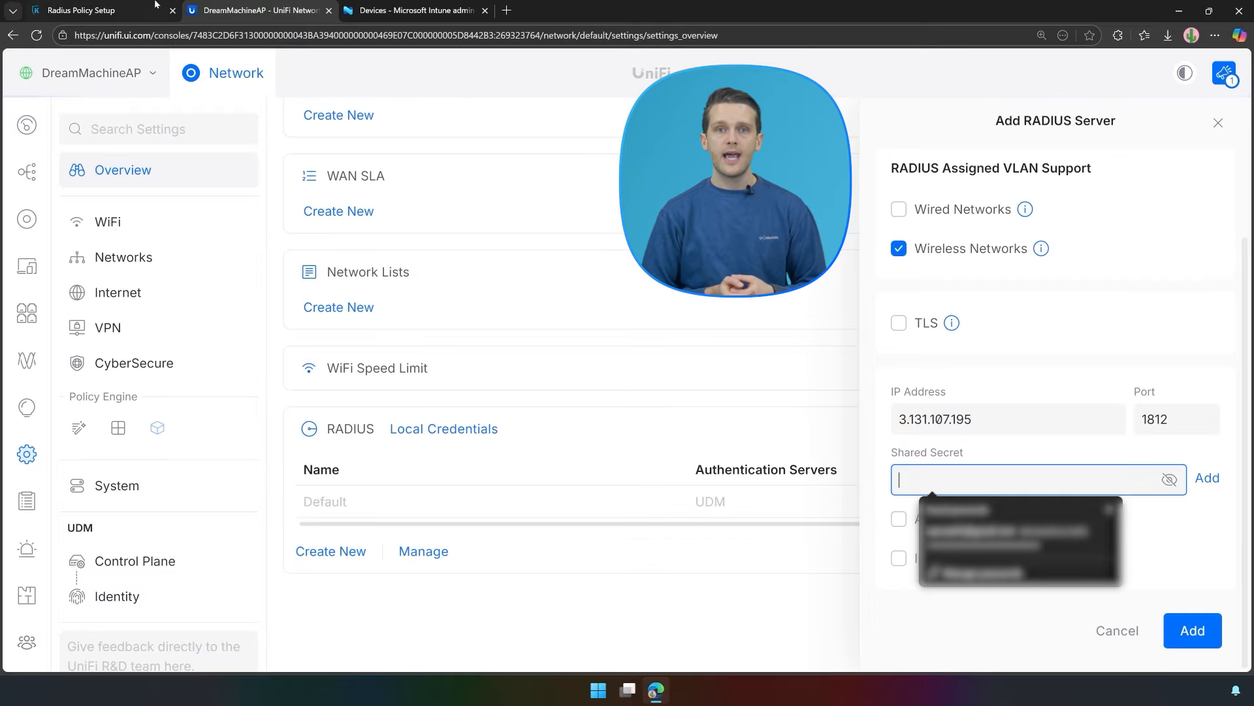
click(85, 10)
scroll(543, 390, down, 8)
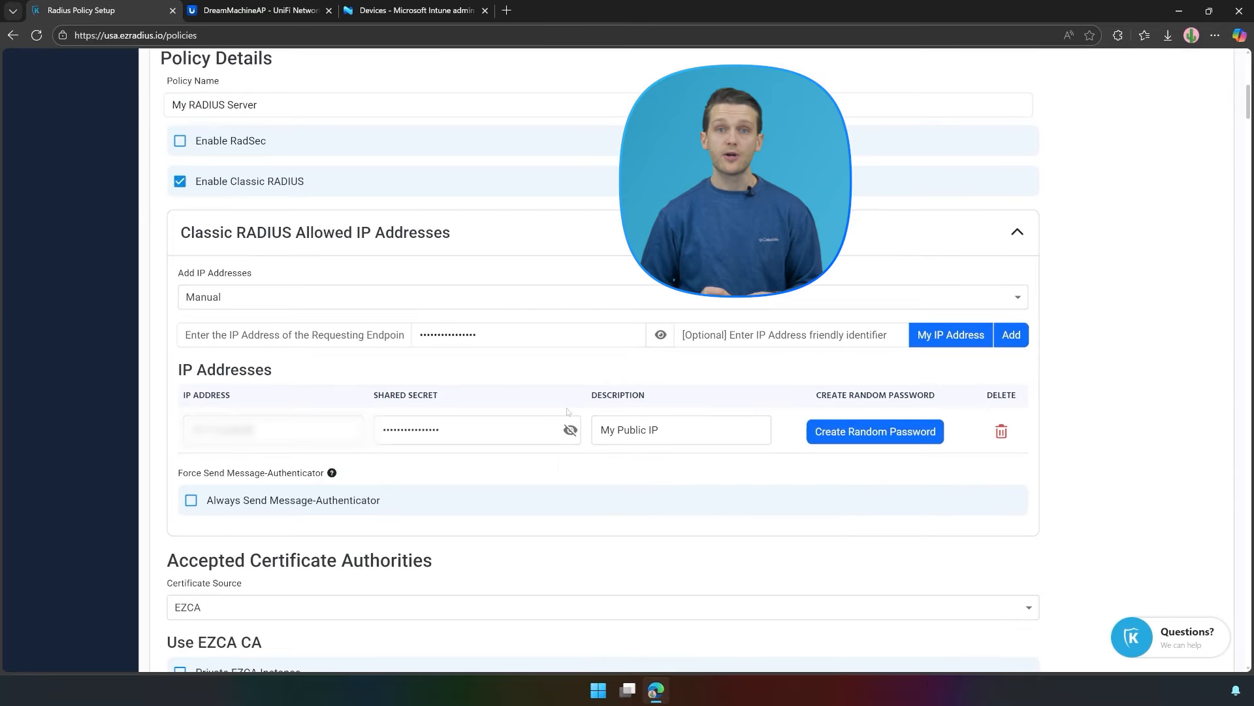
triple_click(397, 430)
right_click(398, 428)
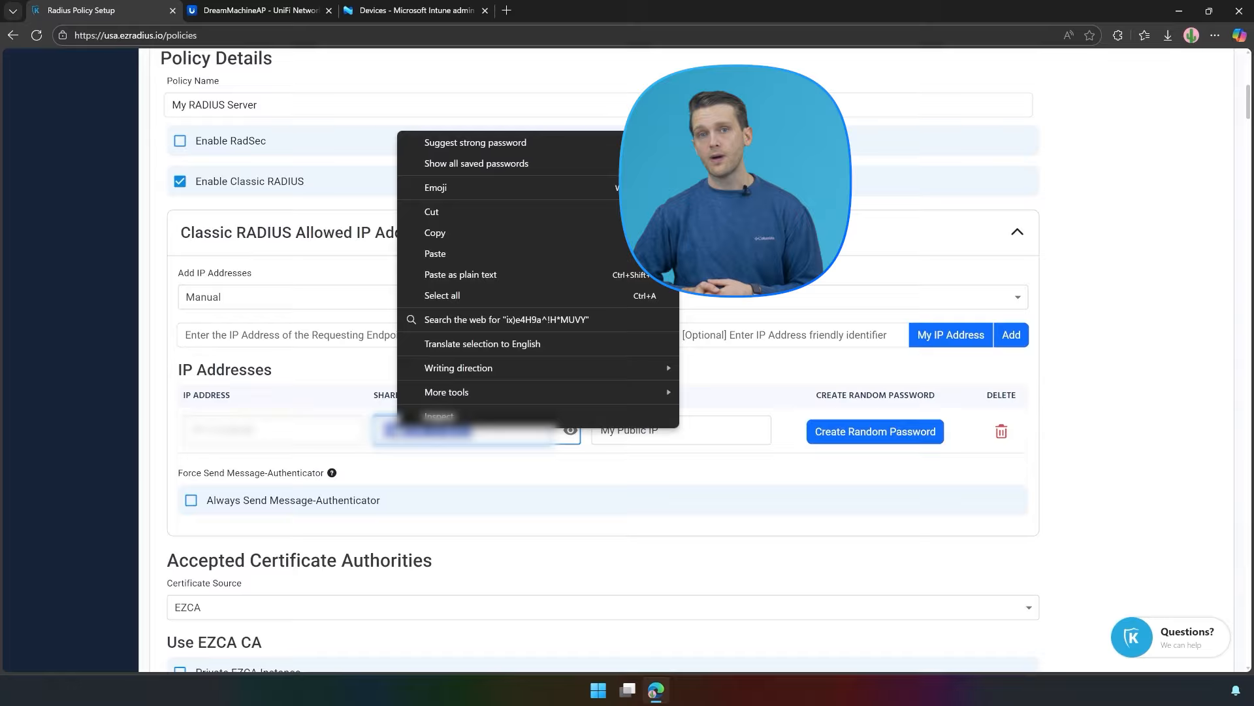
click(435, 234)
click(261, 9)
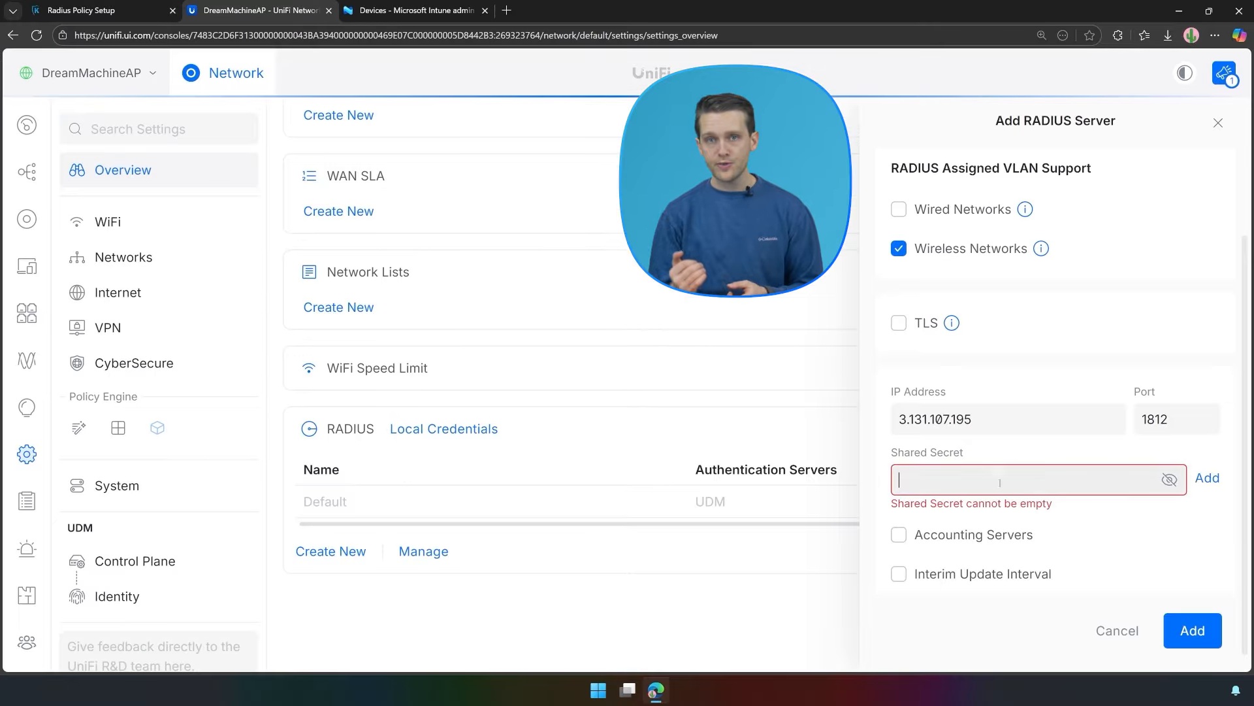
key(ctrl+v)
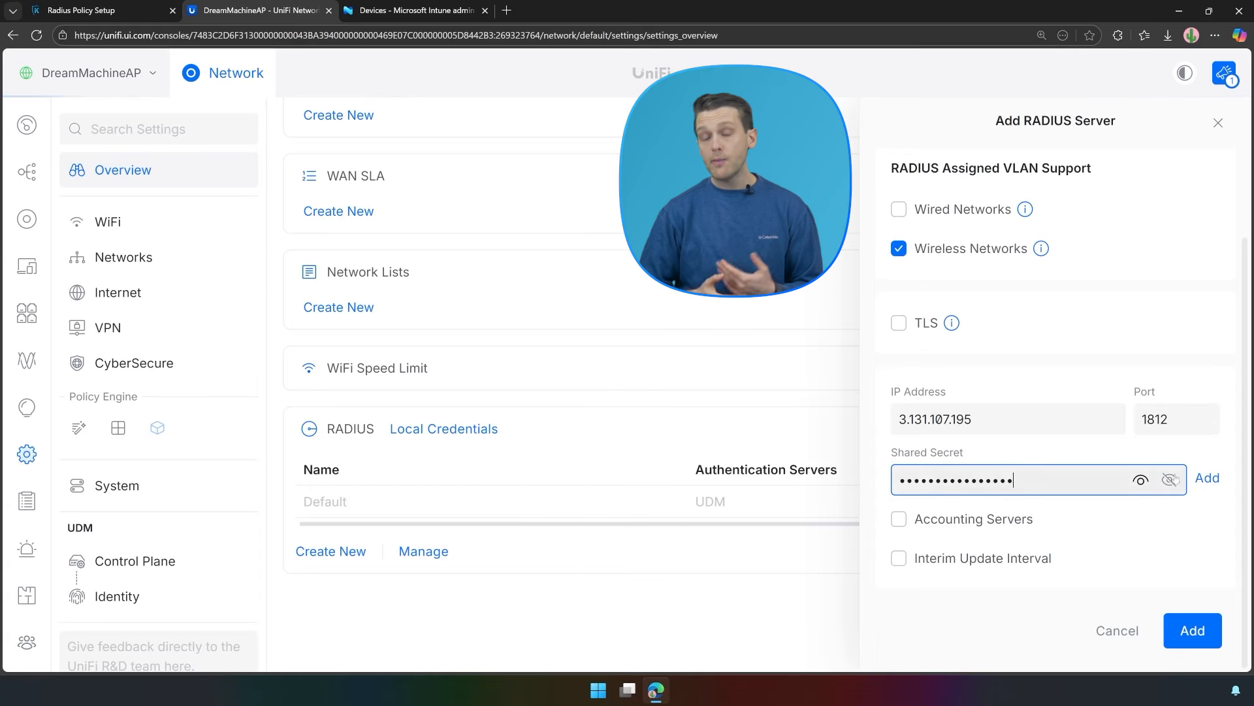
Enable accounting servers and add 3.131.107.195 as authentication and accounting server.
click(899, 519)
scroll(977, 279, down, 2)
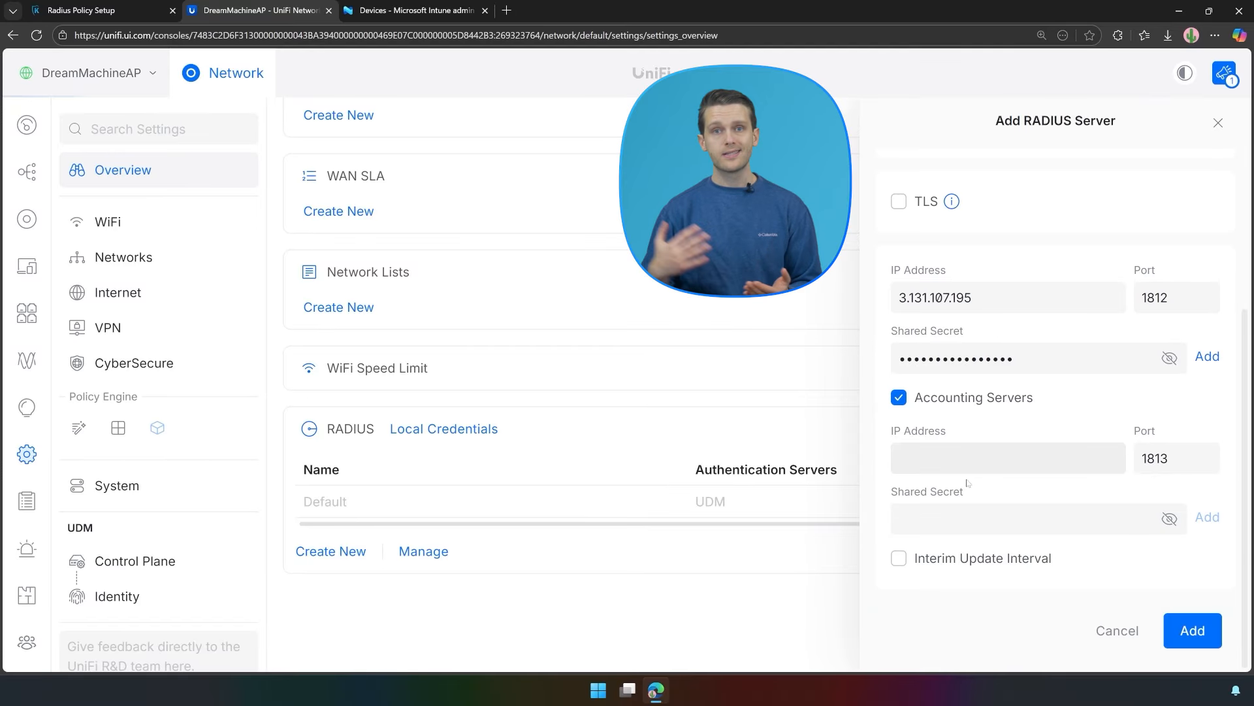
click(980, 518)
key(ctrl+v)
triple_click(999, 290)
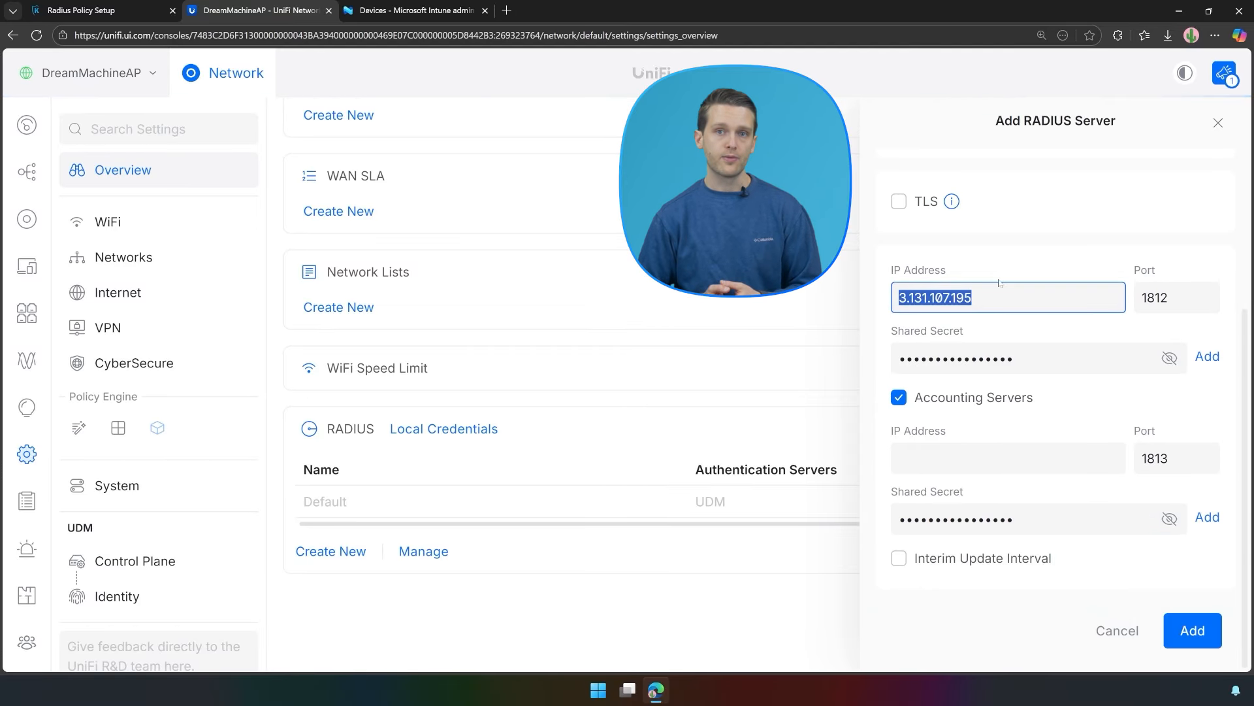
click(962, 451)
key(ctrl+v)
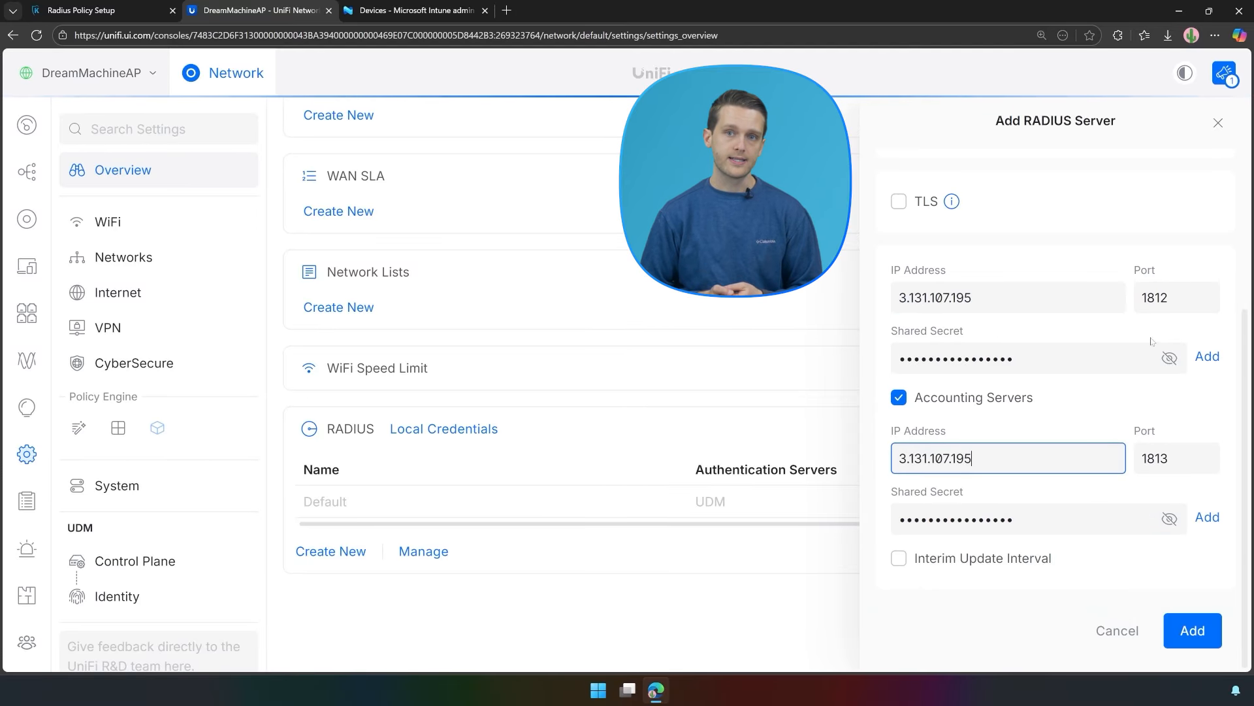
click(1206, 356)
scroll(1204, 358, down, 1)
click(1206, 523)
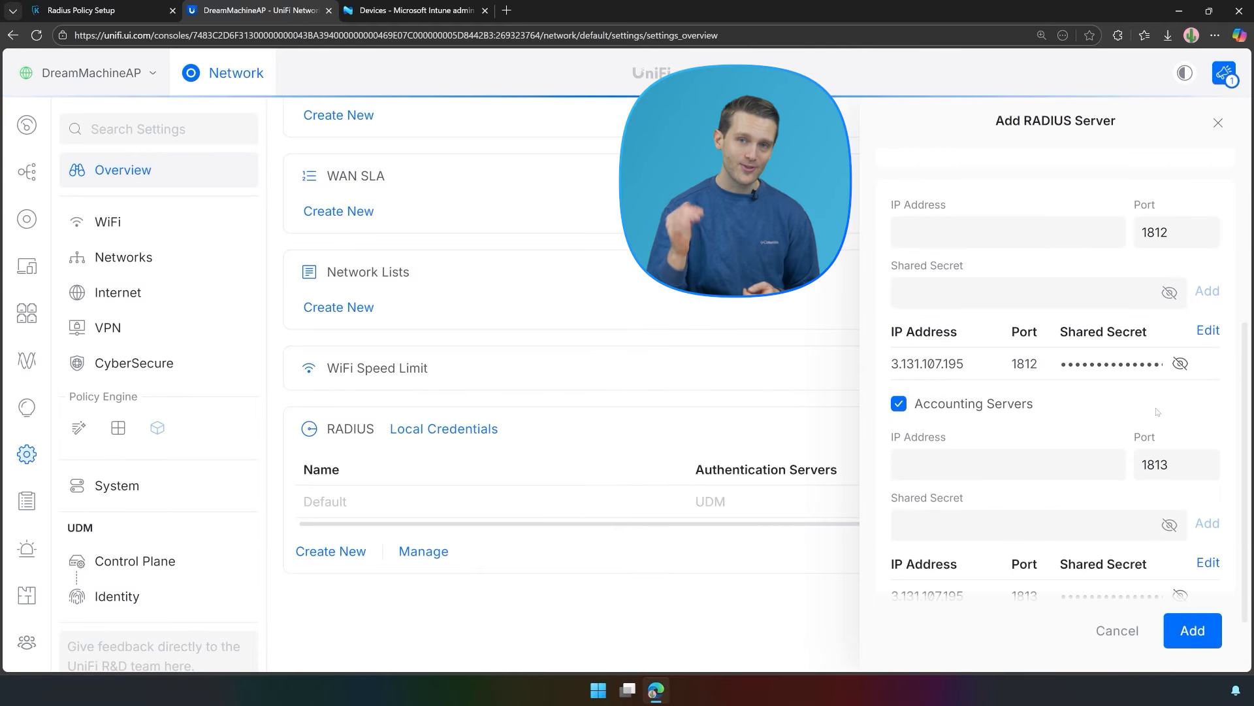
Copy the US West IP 35.160.43.67 into the authentication and accounting addresses.
scroll(1137, 403, up, 2)
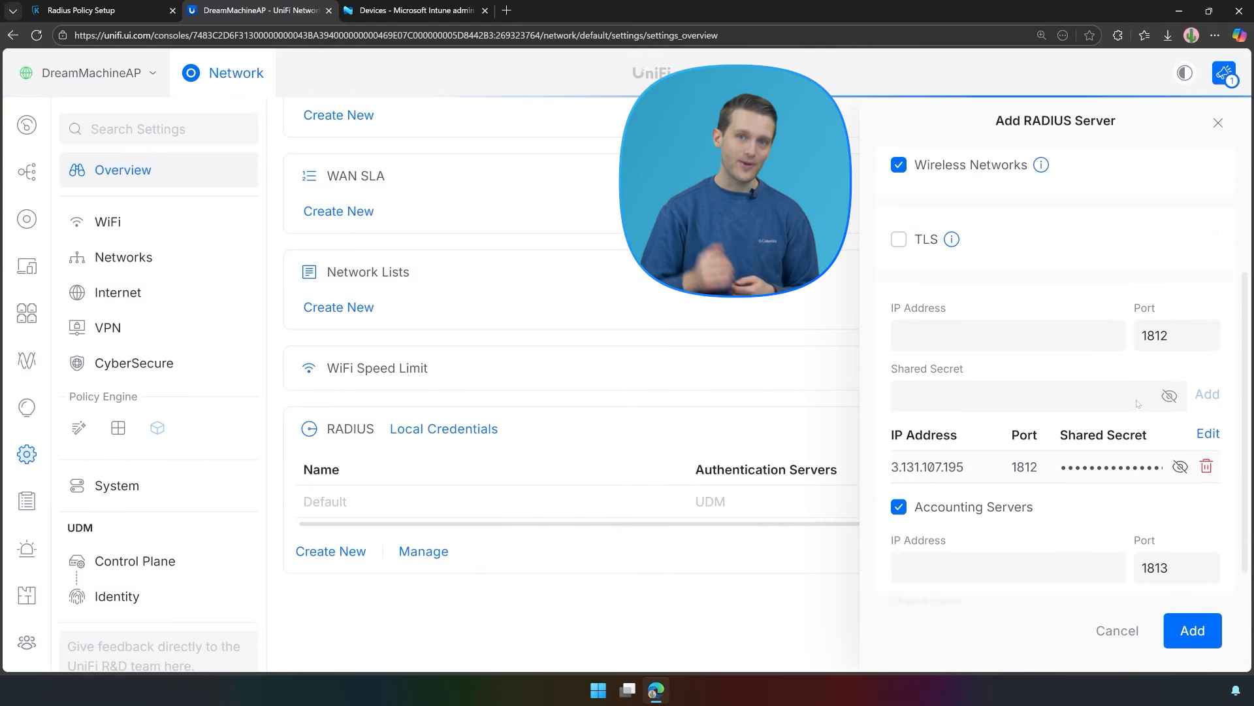
click(136, 8)
scroll(262, 416, up, 8)
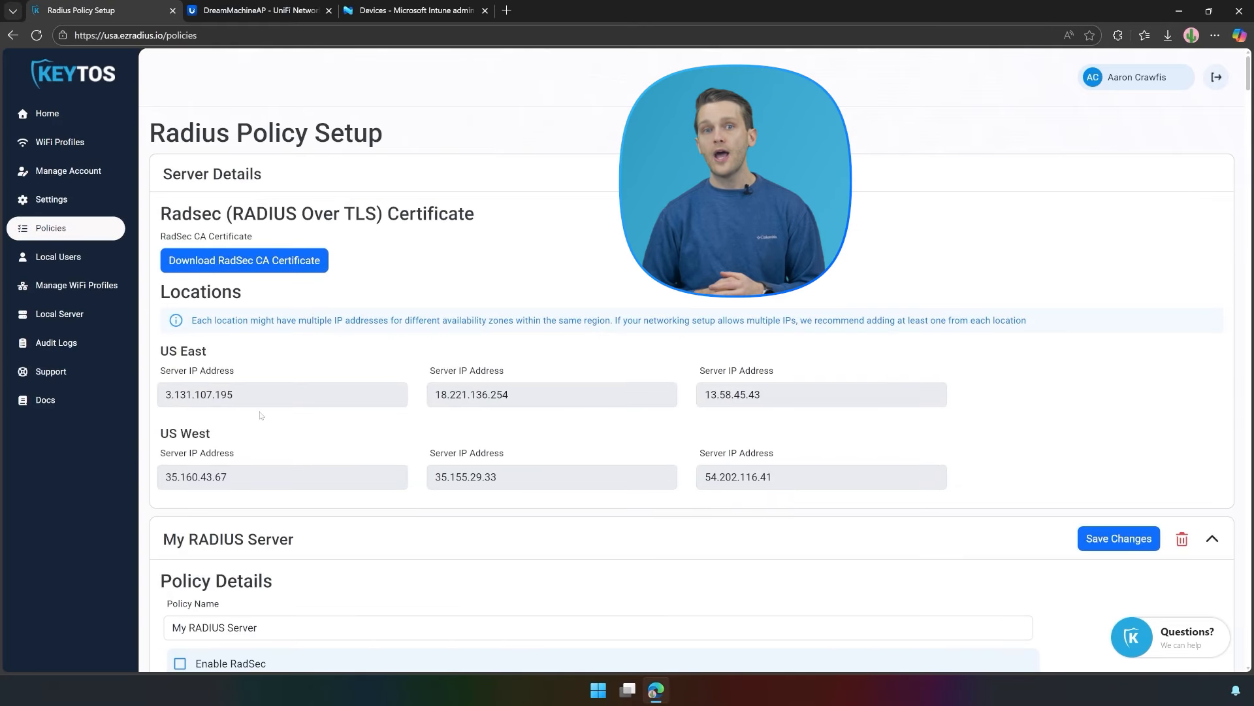
drag(246, 475, 172, 476)
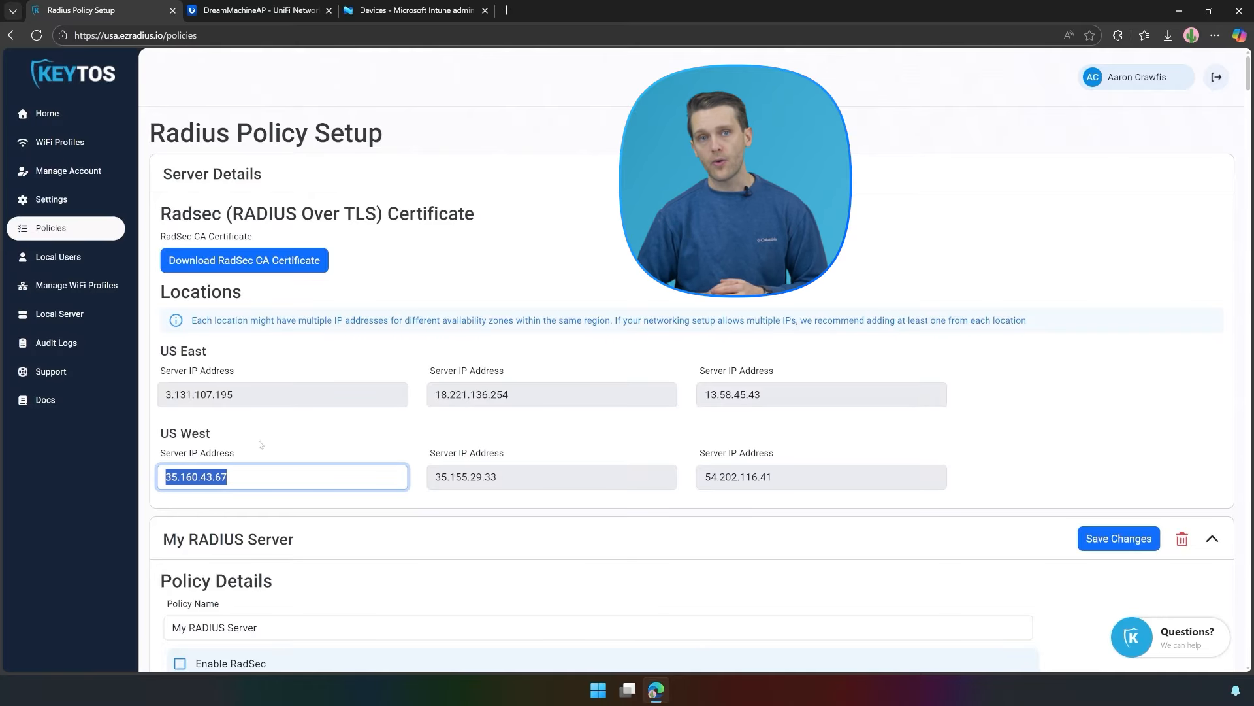
key(ctrl+c)
click(261, 11)
key(ctrl+v)
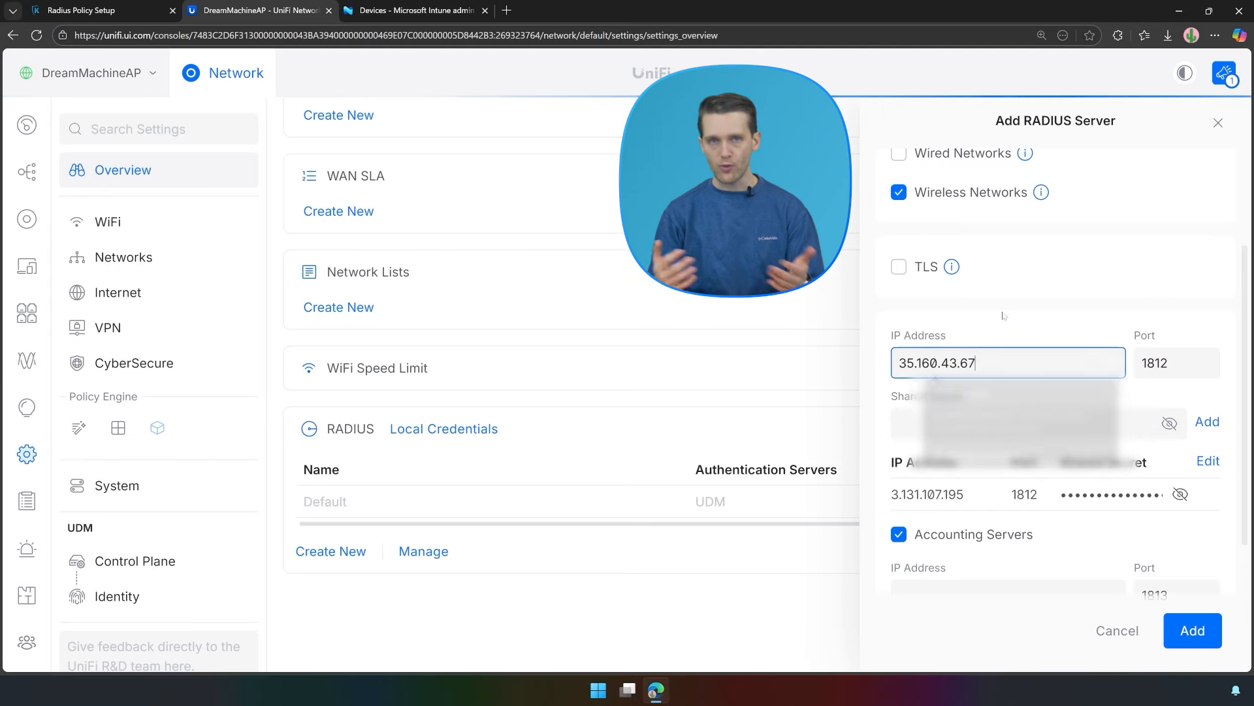
scroll(1004, 316, down, 3)
click(953, 385)
key(ctrl+v)
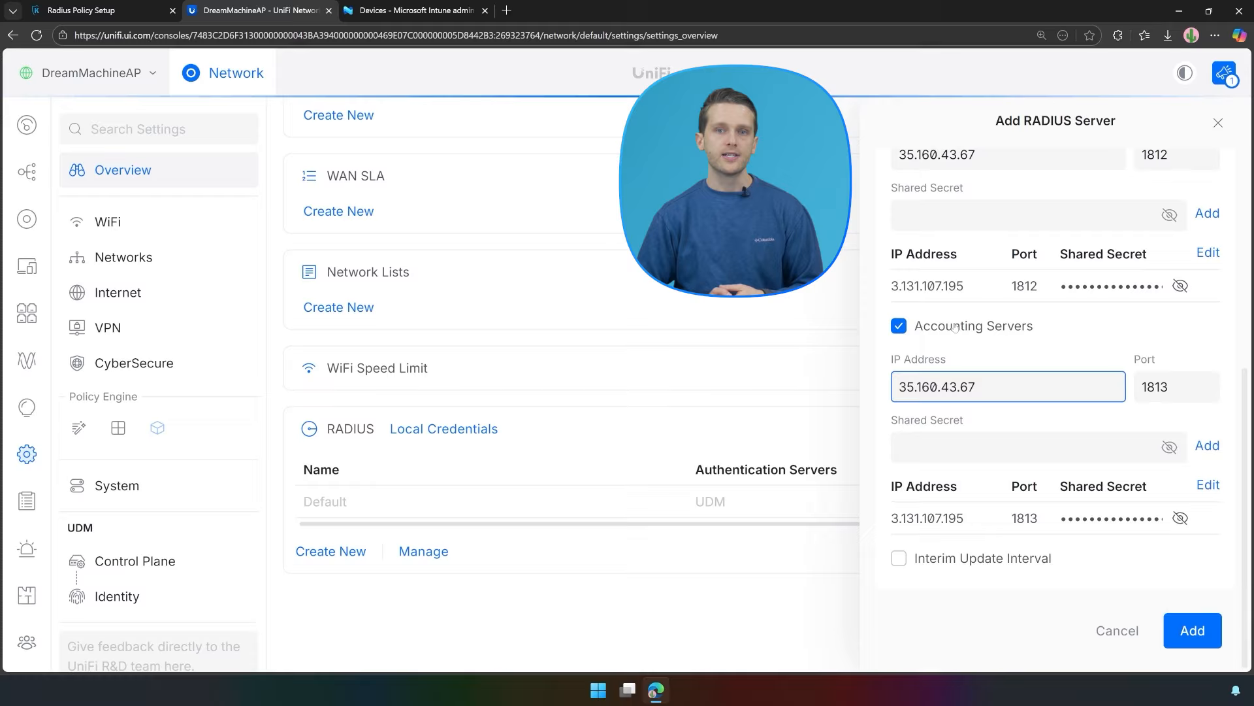
Enter the shared secret and add 35.160.43.67 as authentication and accounting server.
click(82, 11)
scroll(654, 392, down, 7)
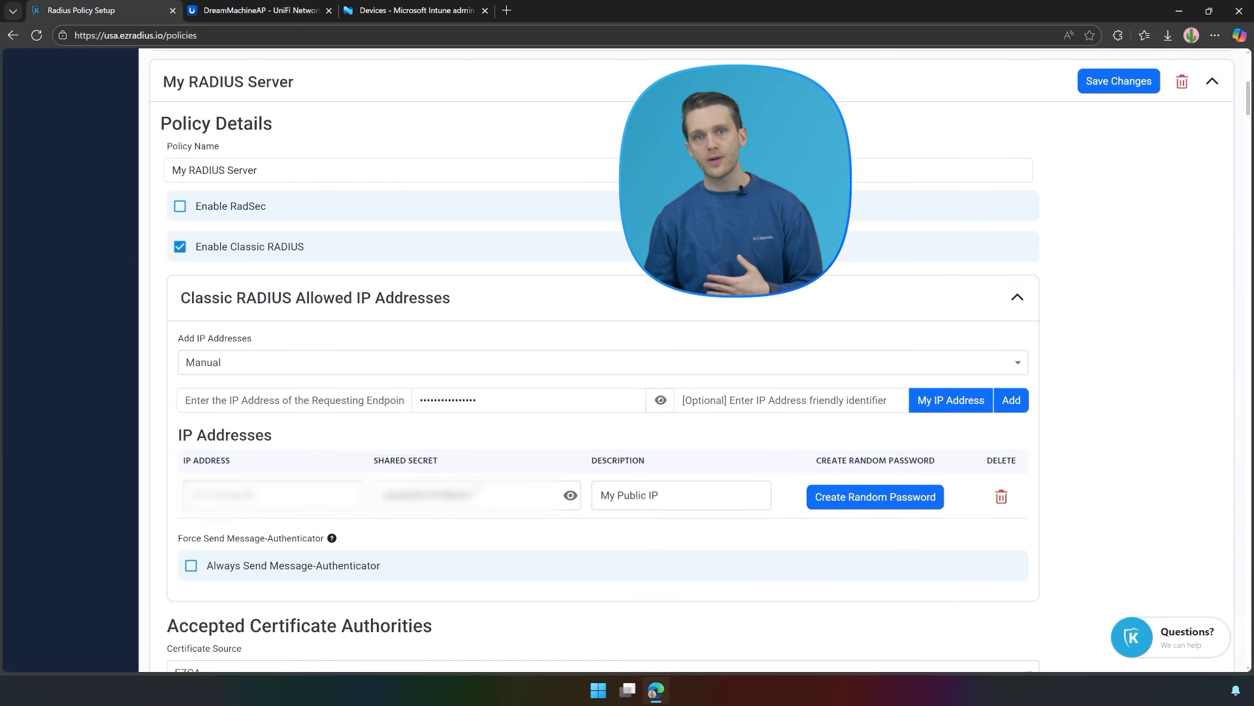
double_click(467, 495)
click(242, 5)
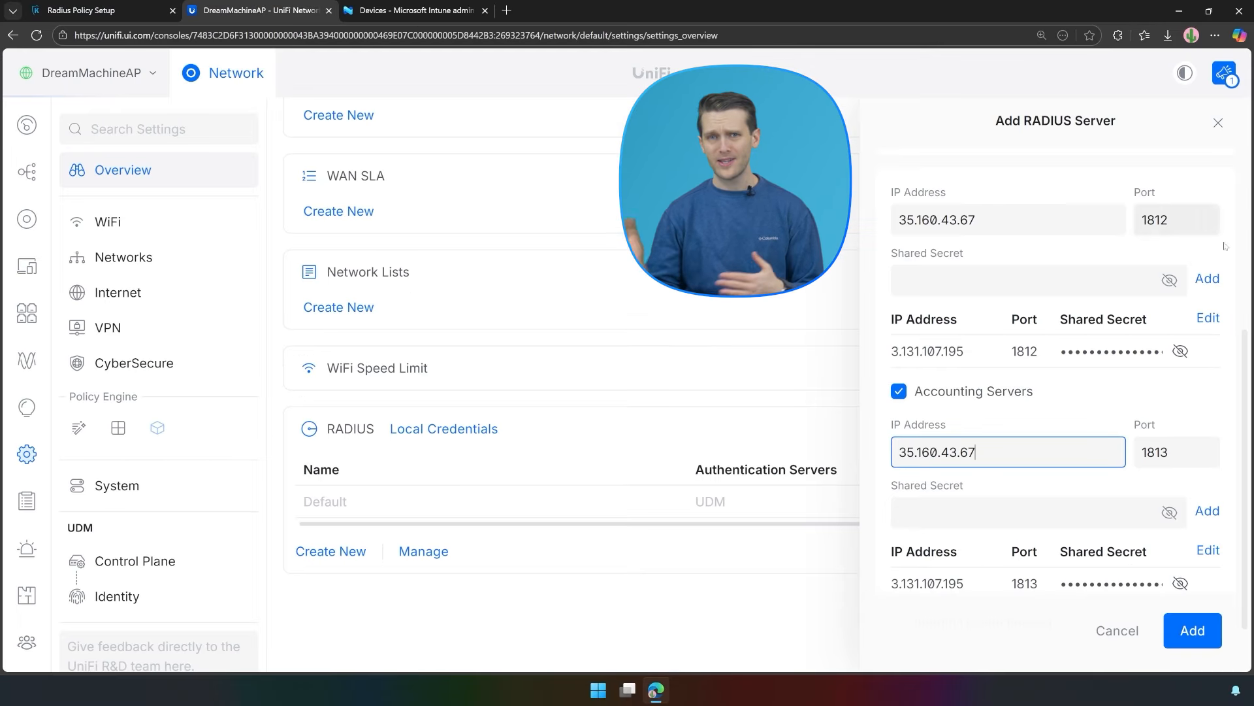
click(1040, 273)
key(ctrl+v)
click(1201, 280)
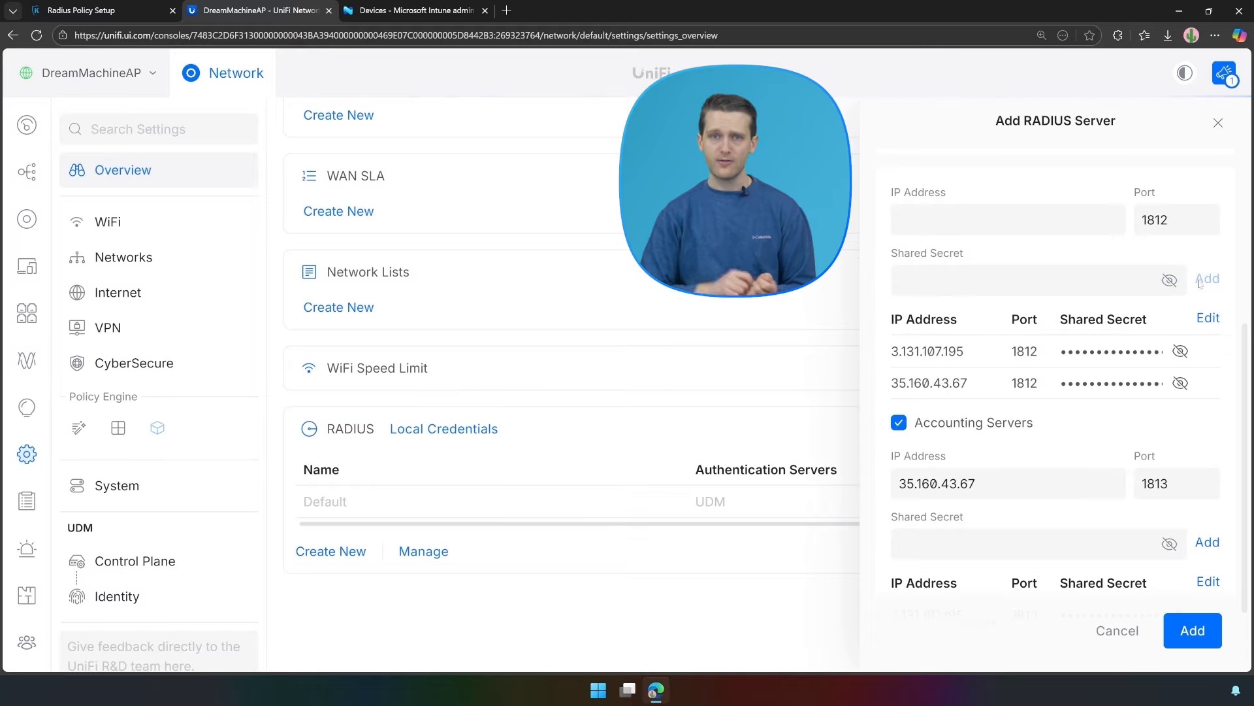
scroll(1016, 574, down, 1)
click(1032, 477)
key(ctrl+v)
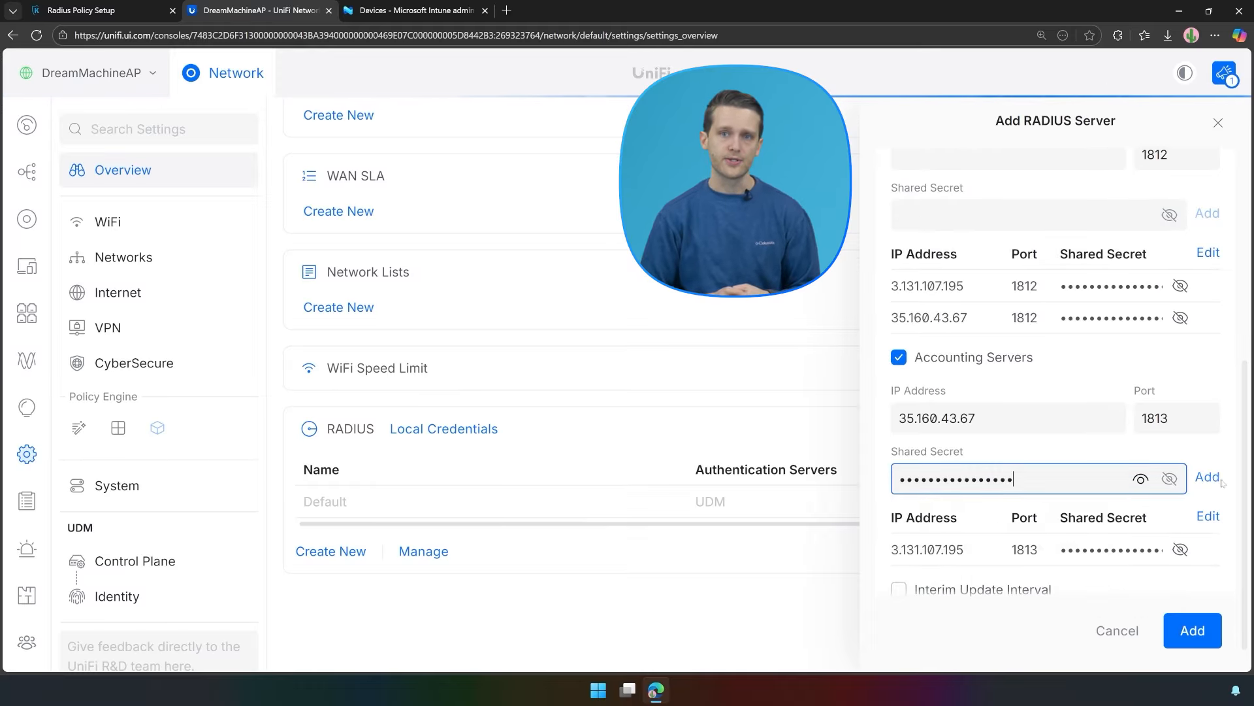
click(1208, 477)
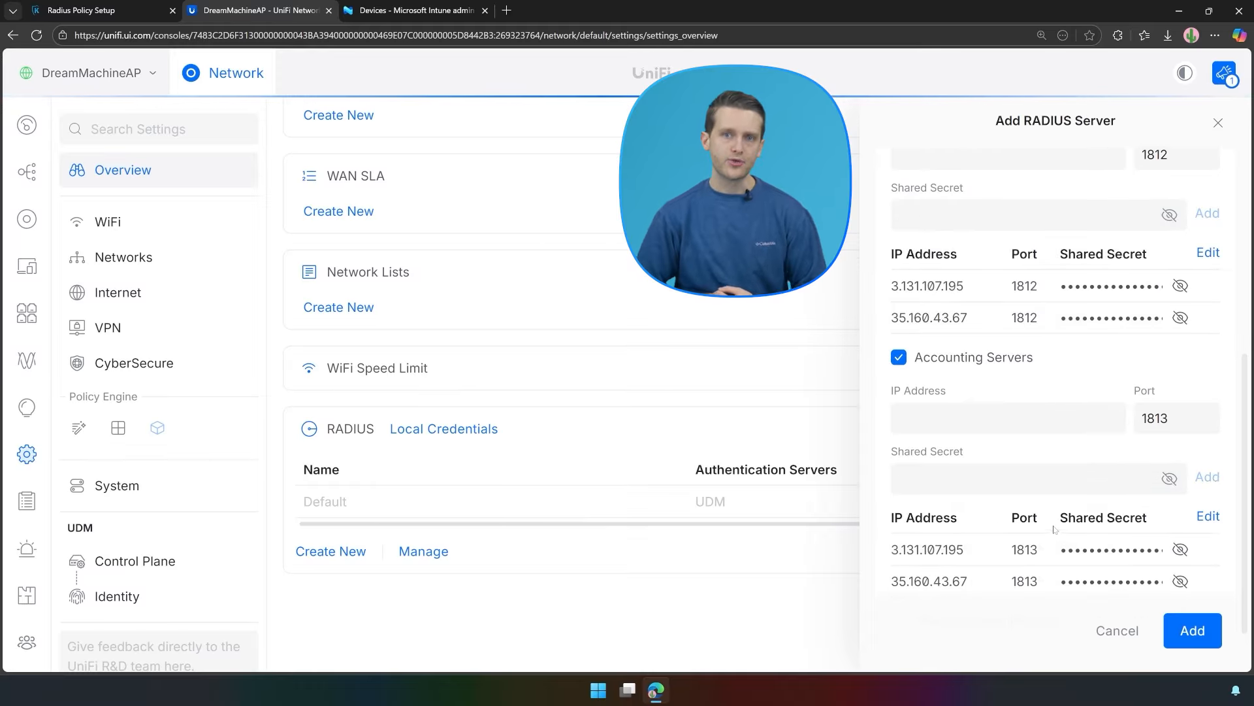
Save the EZRADIUS RADIUS profile and go to WiFi settings.
scroll(1053, 529, down, 1)
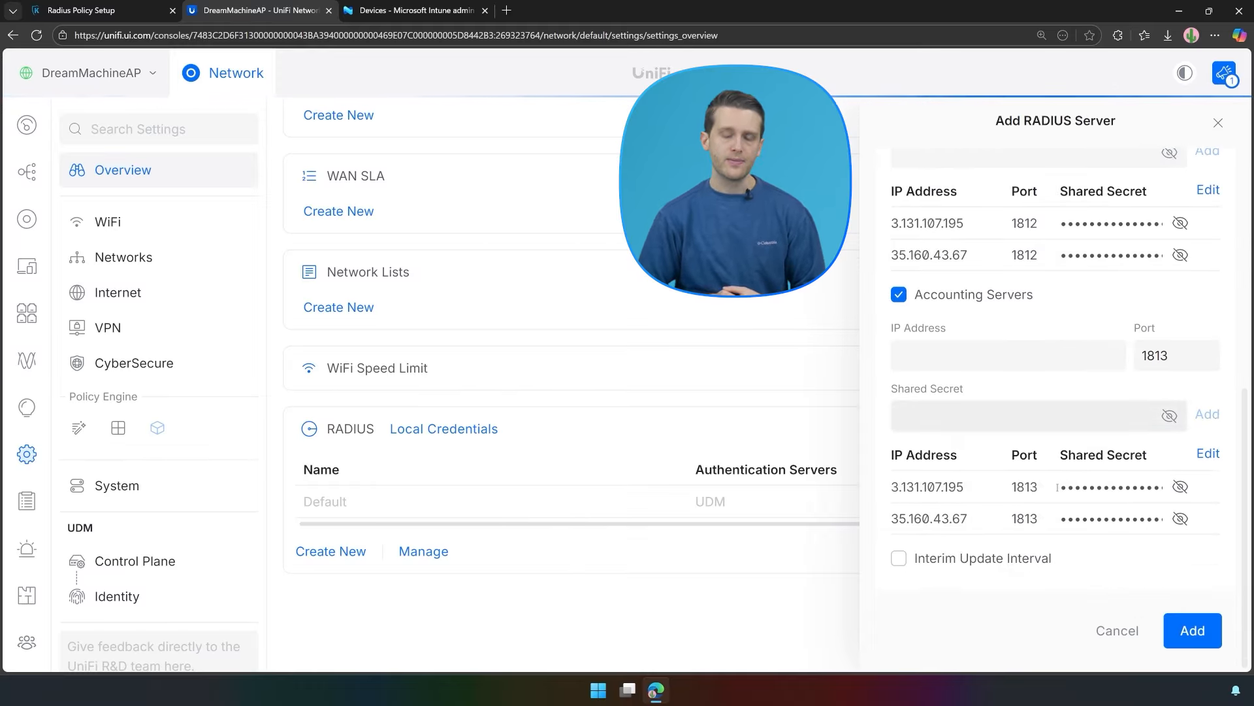
click(1193, 631)
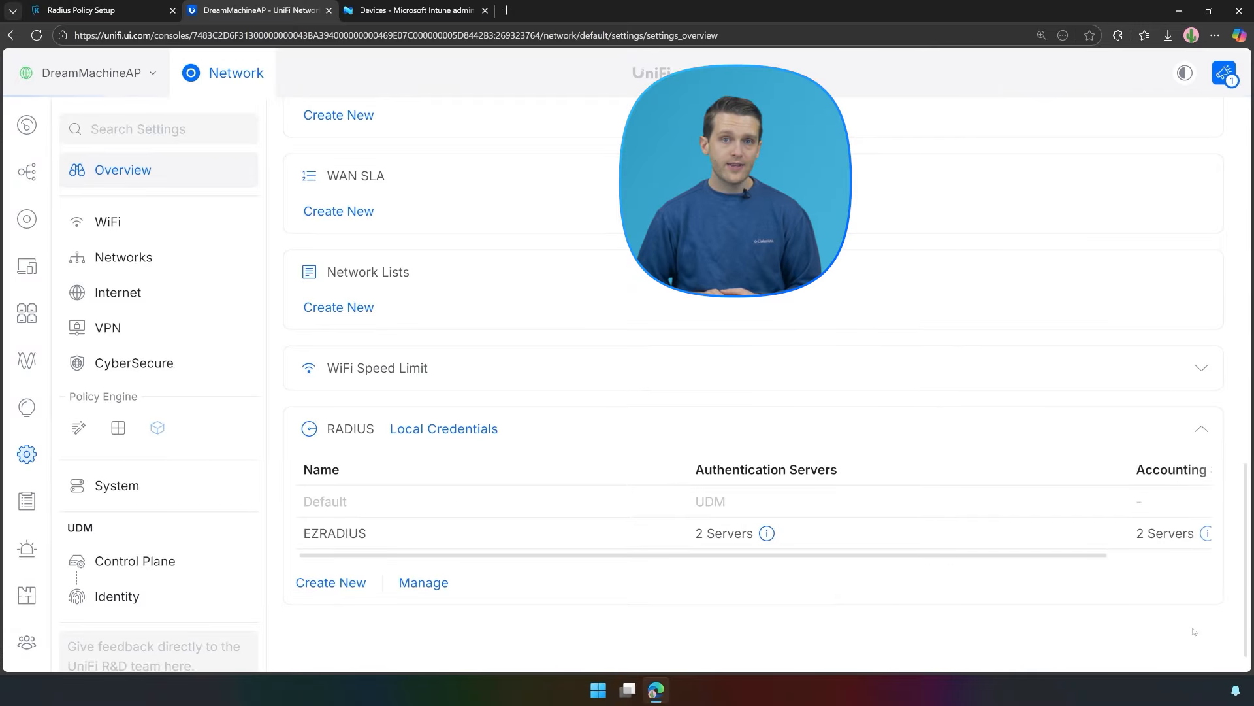
click(145, 236)
Start a new WiFi network named Keytos on Native Network with advanced settings set to Manual.
click(324, 247)
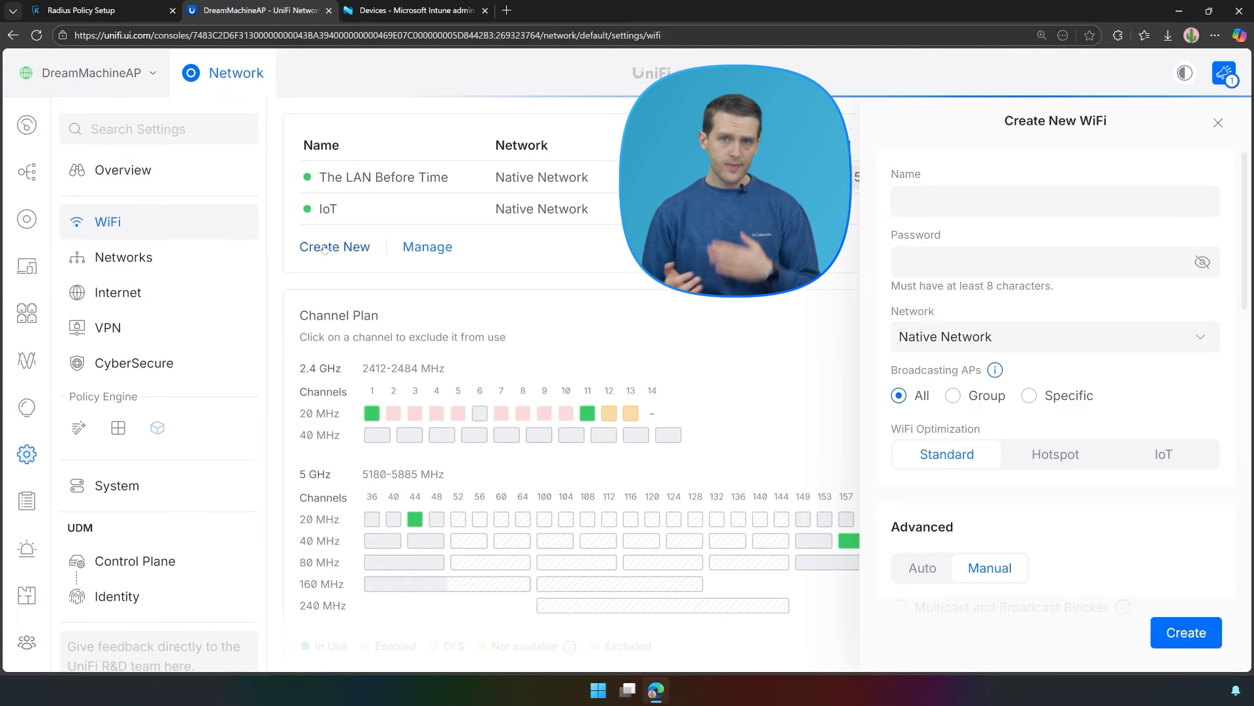
click(955, 210)
text(Keytos)
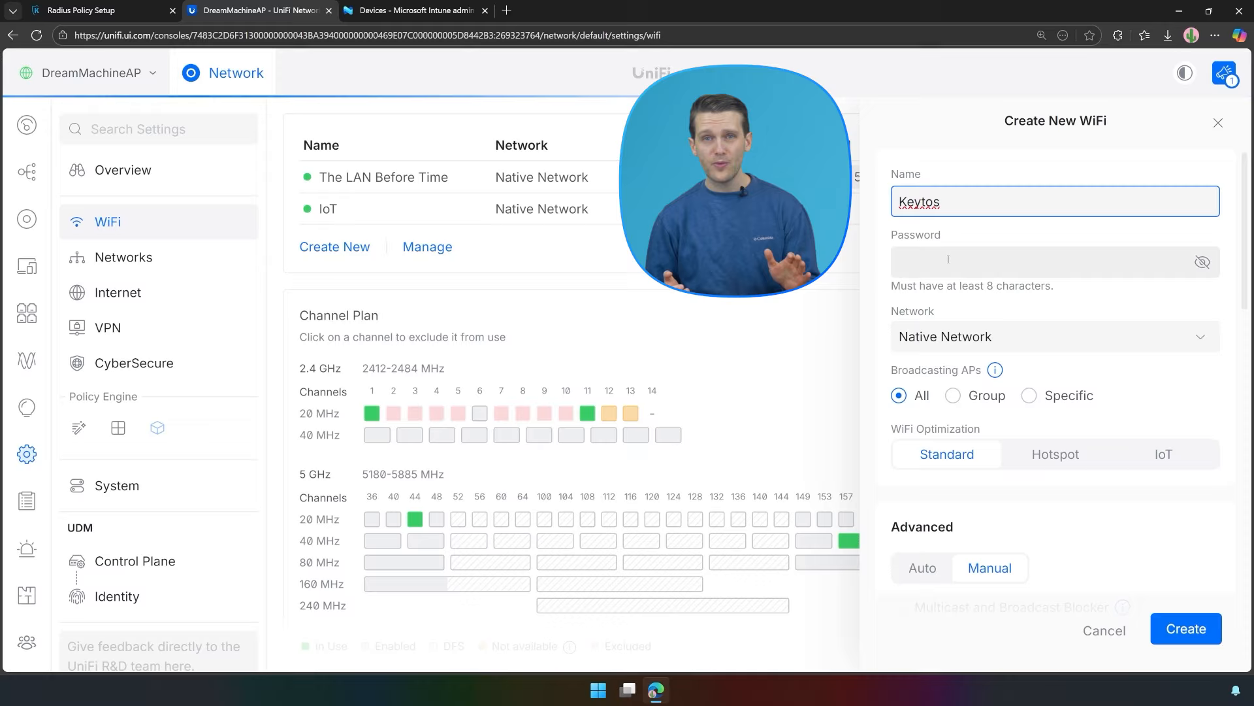
click(985, 332)
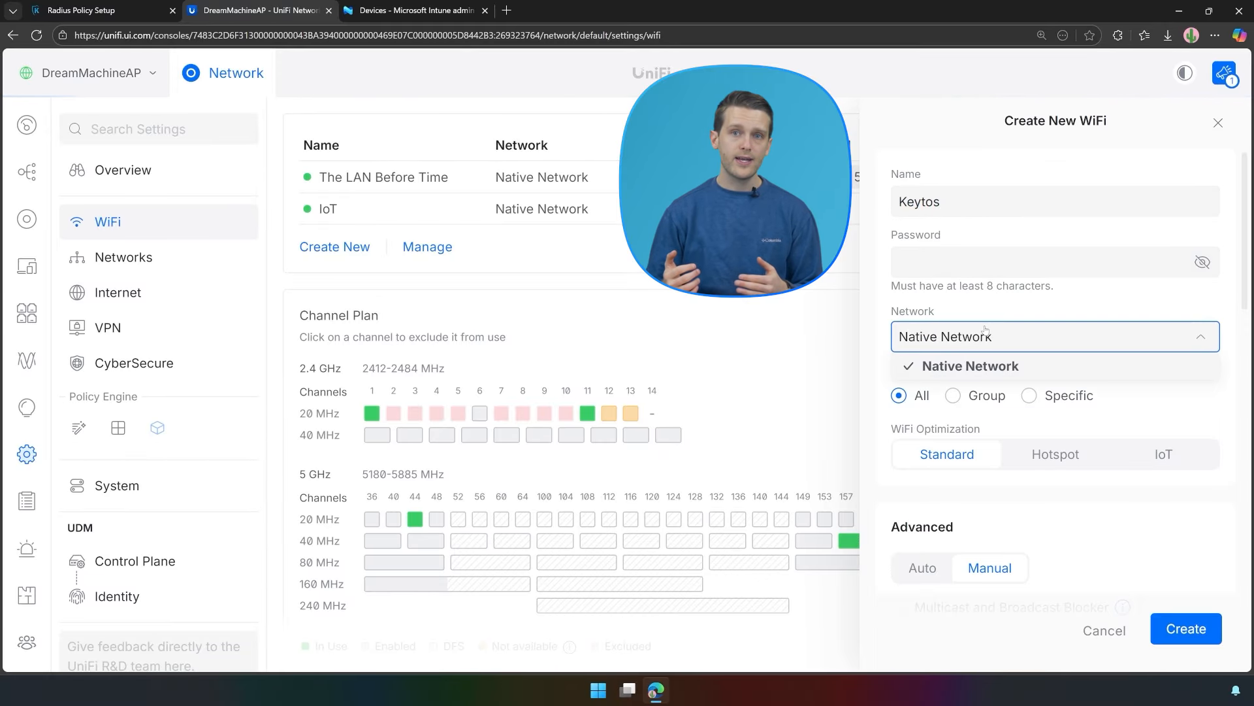
click(1010, 426)
scroll(980, 399, down, 3)
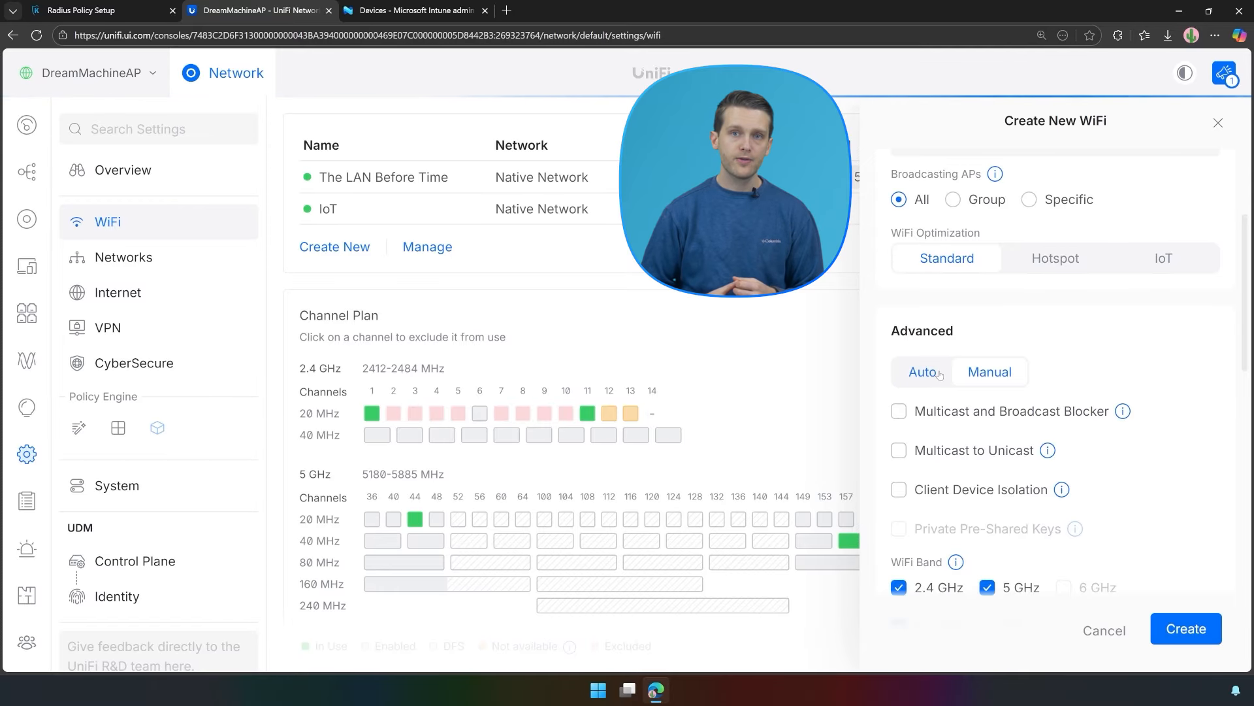
click(965, 373)
Secure it with WPA3 Enterprise using the EZRADIUS RADIUS profile and create the network.
scroll(980, 389, down, 4)
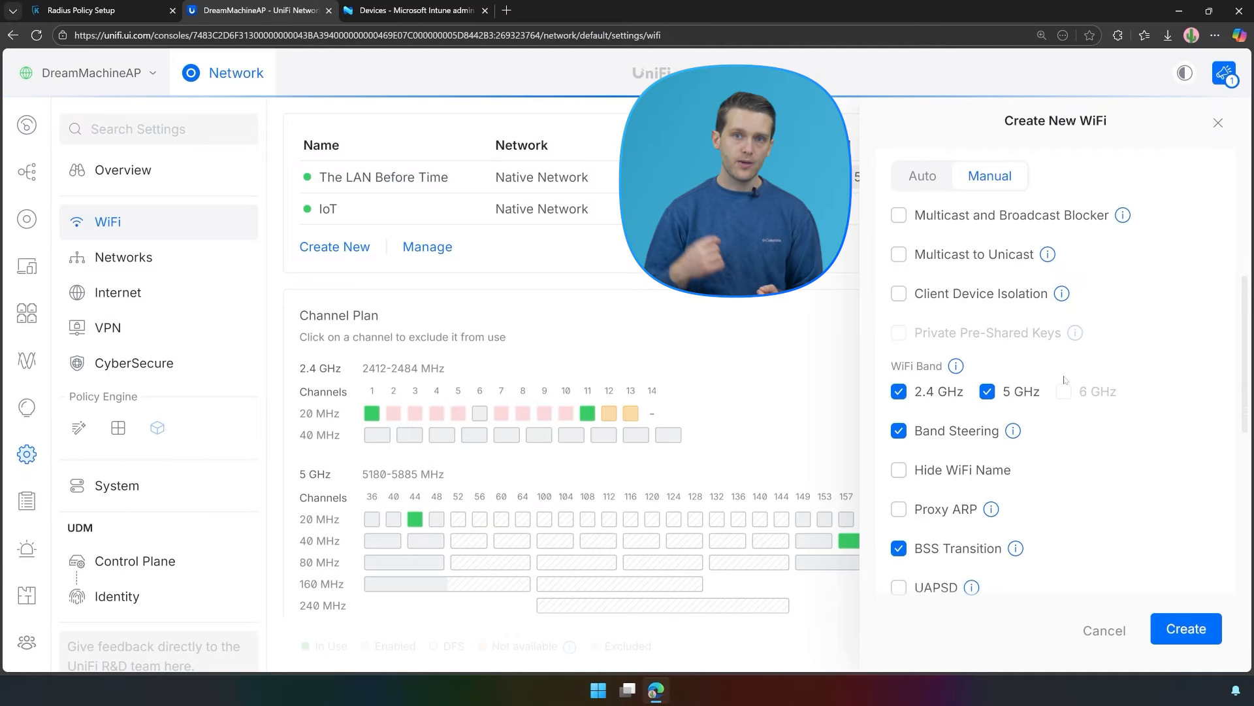
scroll(1067, 381, down, 10)
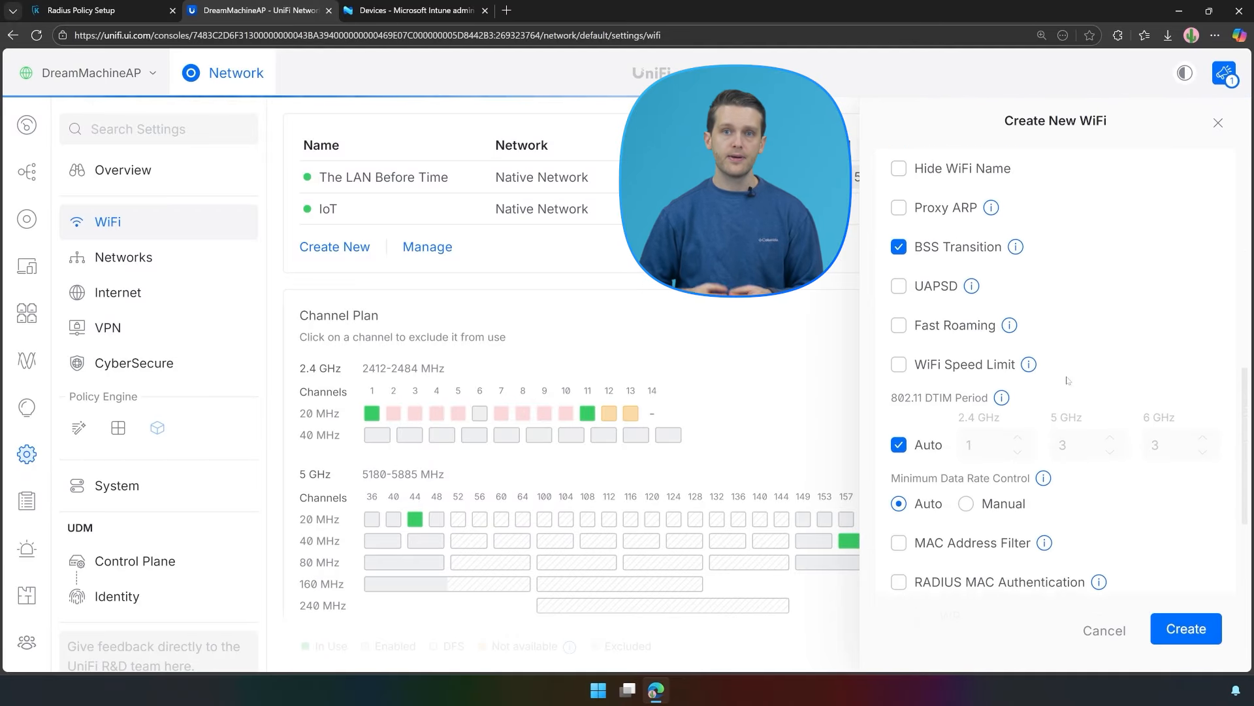
click(1074, 366)
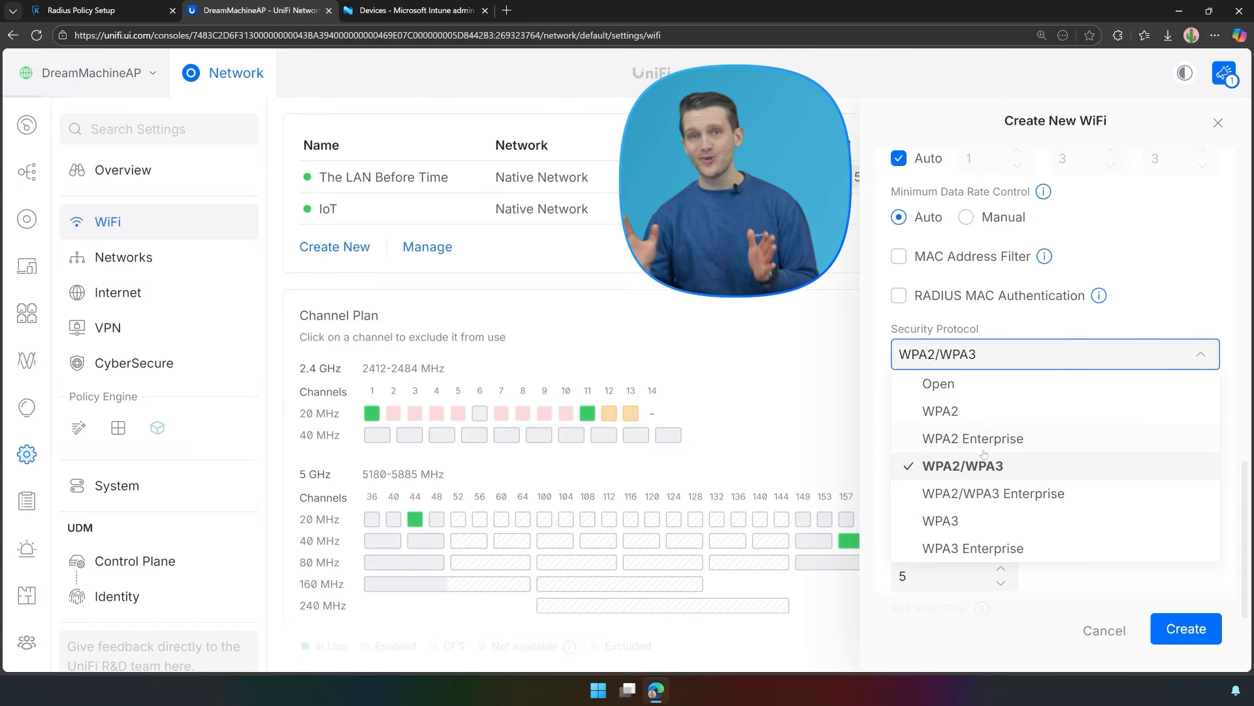
click(963, 549)
click(965, 426)
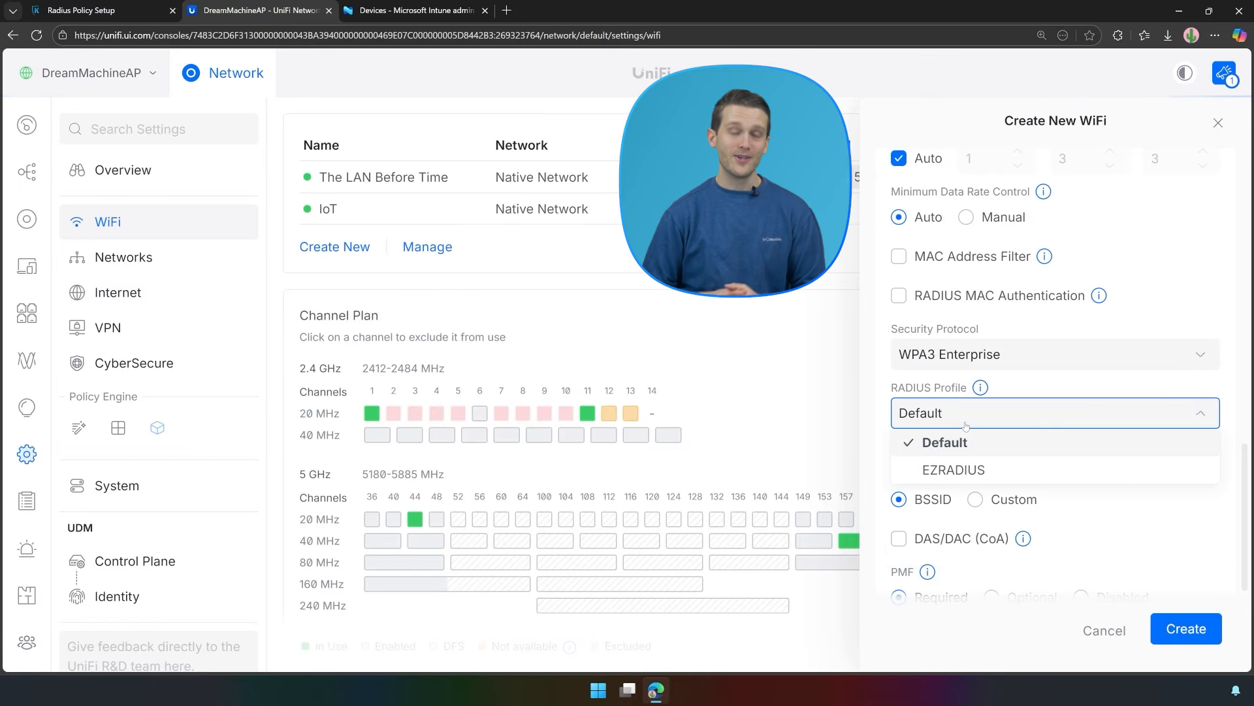
click(952, 465)
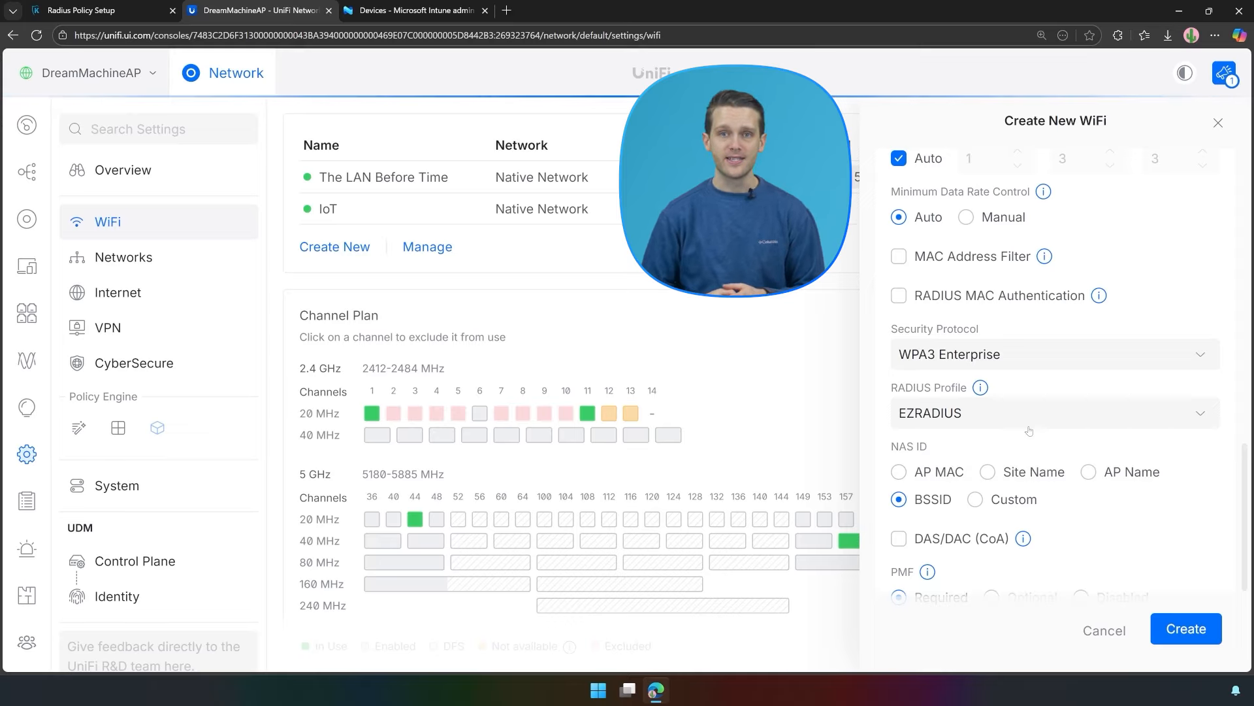
scroll(1069, 439, up, 3)
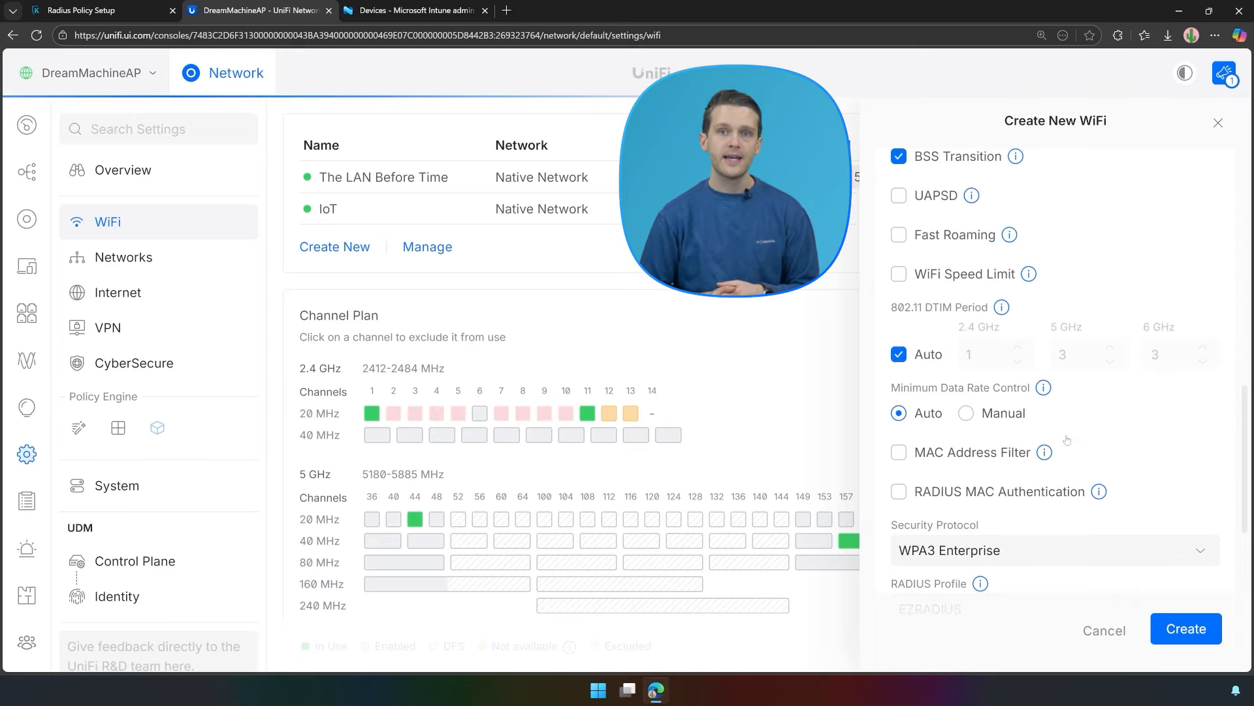
click(1186, 629)
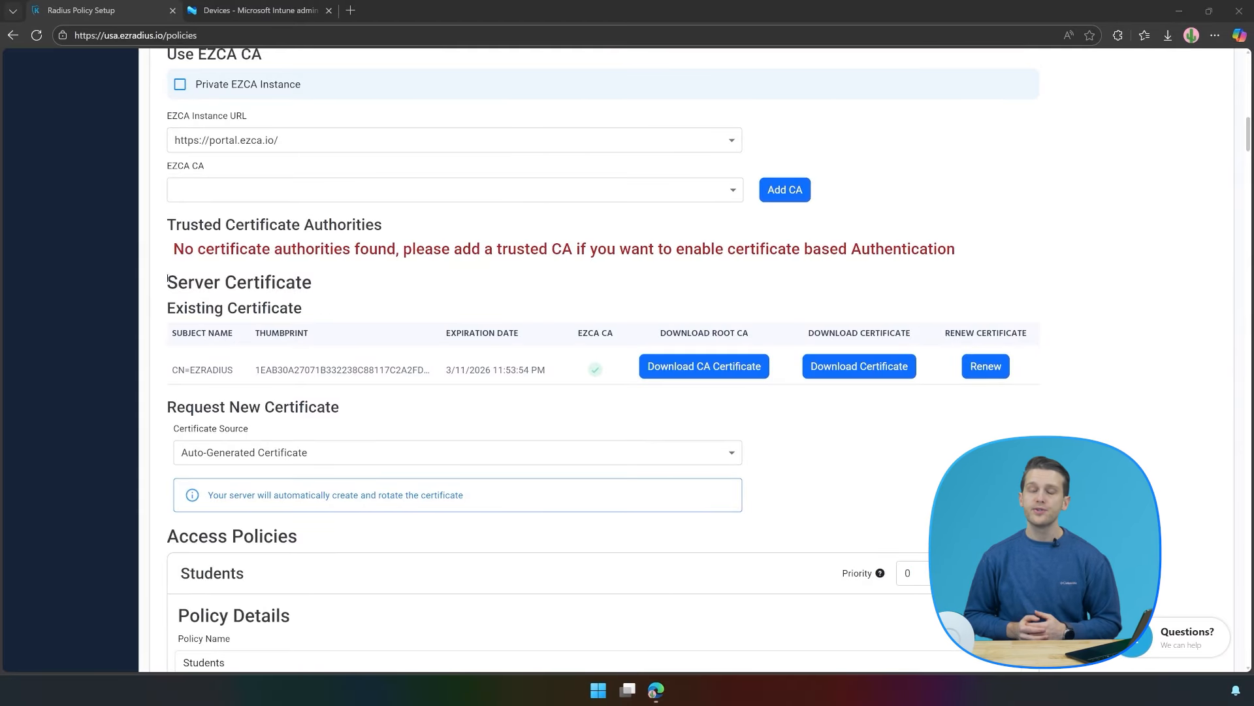
Download the EZRADIUS CA certificate and save it as RADIUS Server CA.cer.
drag(168, 281, 311, 284)
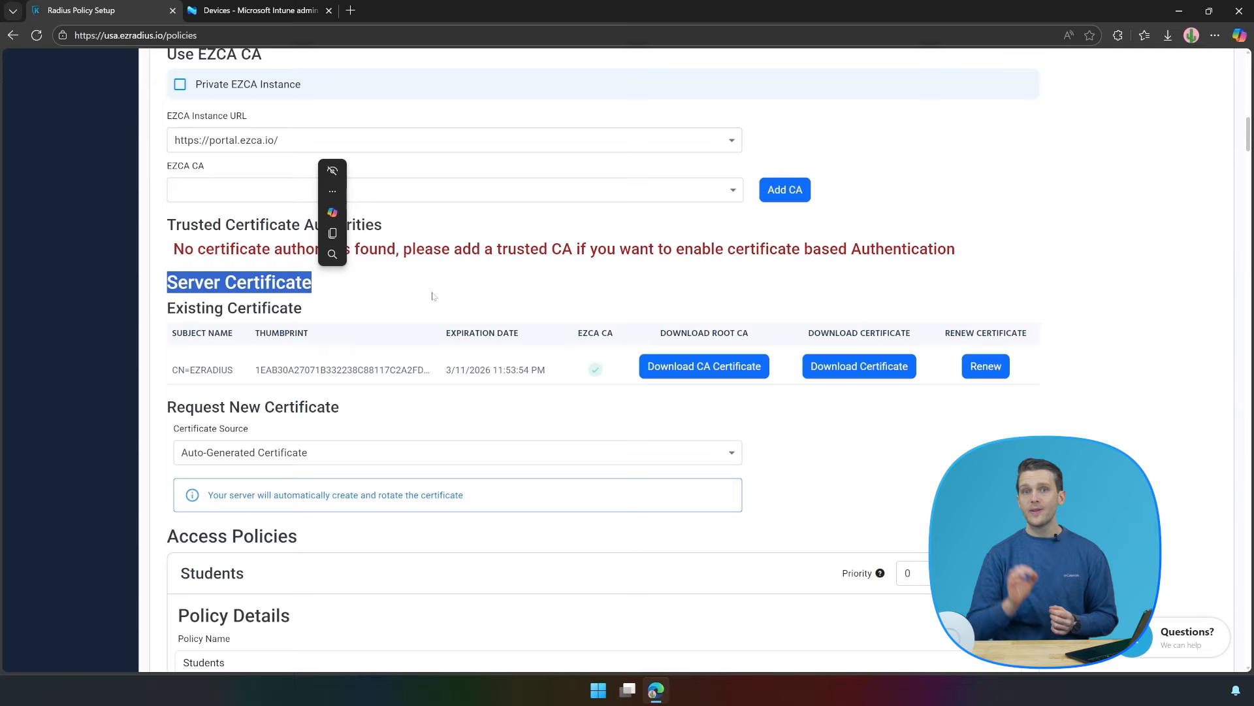
click(695, 367)
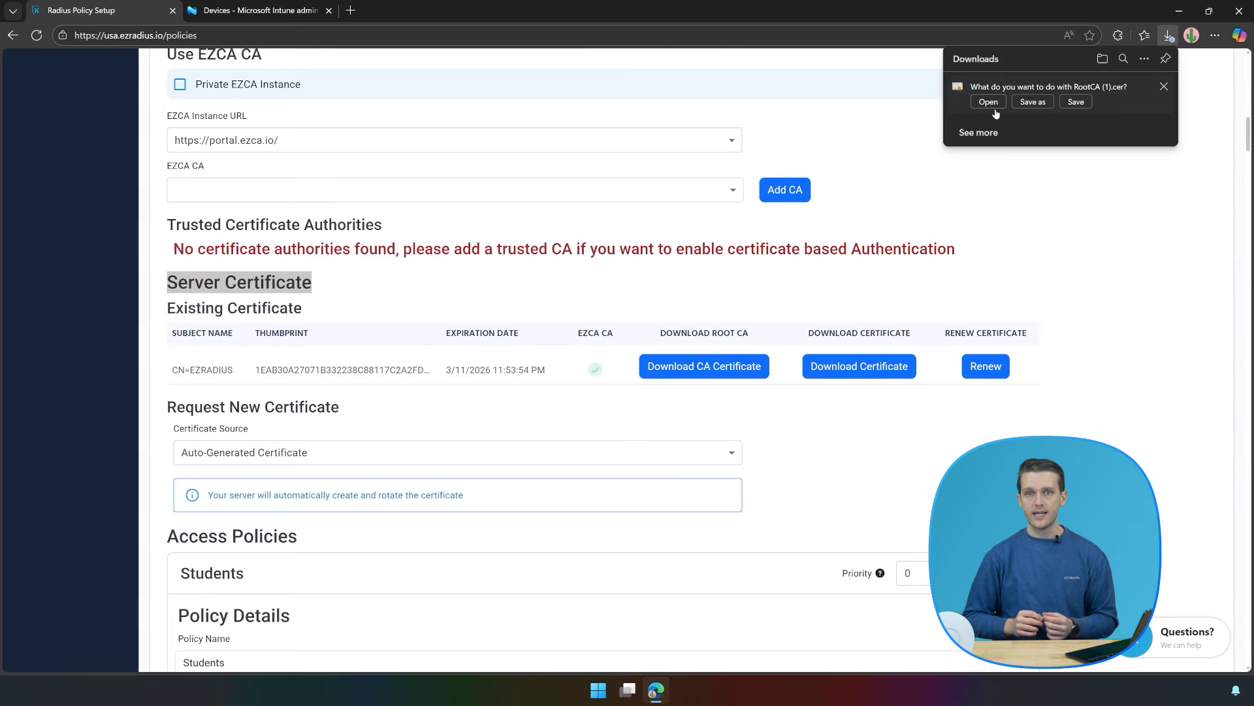
click(1031, 102)
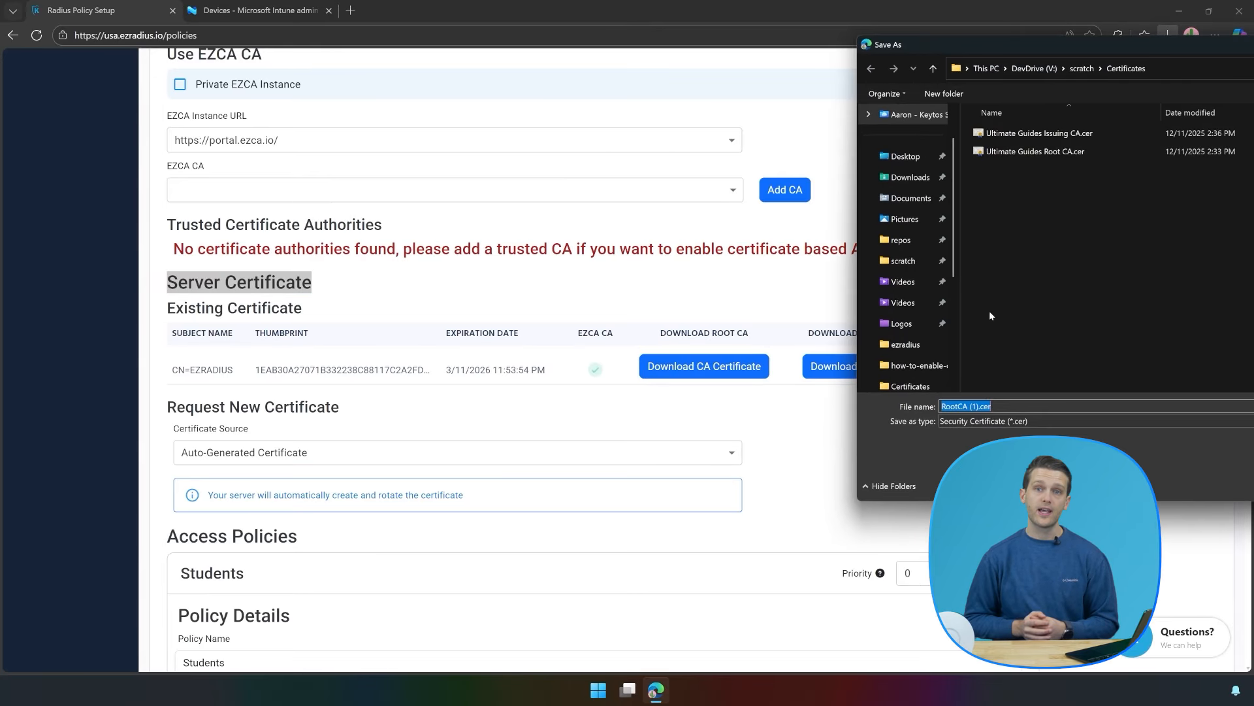
text(RADIUS Server CA)
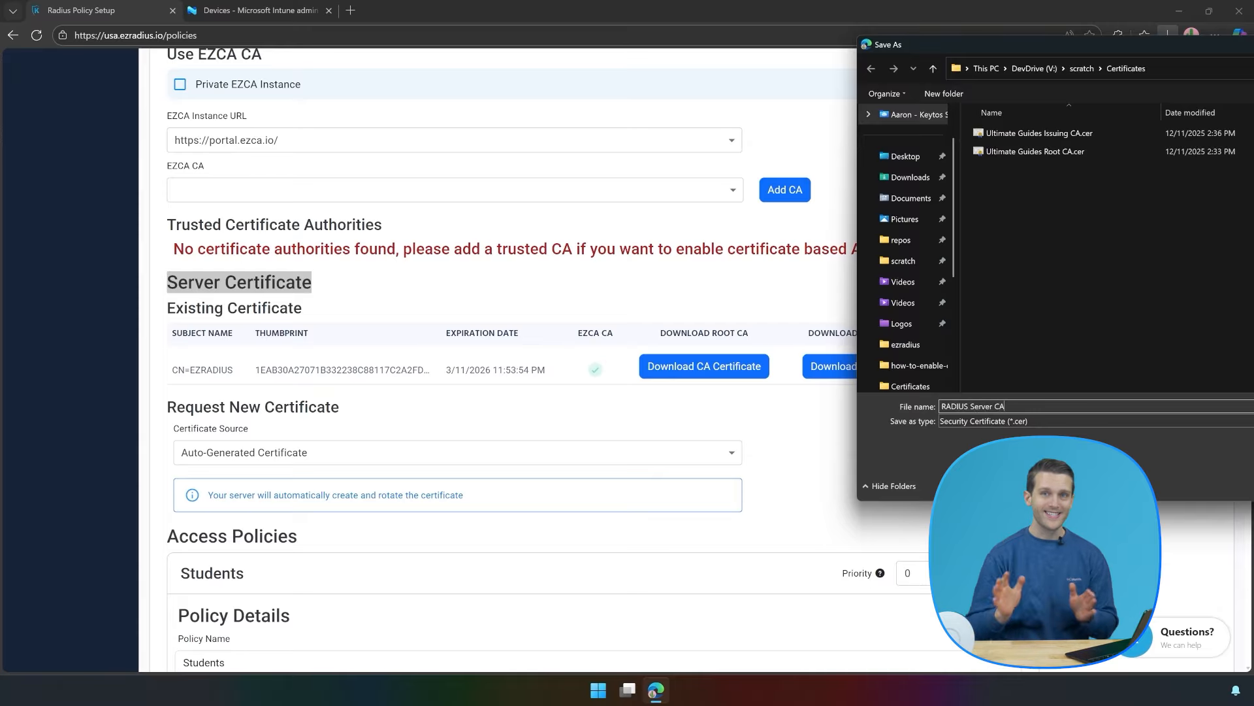
key(Return)
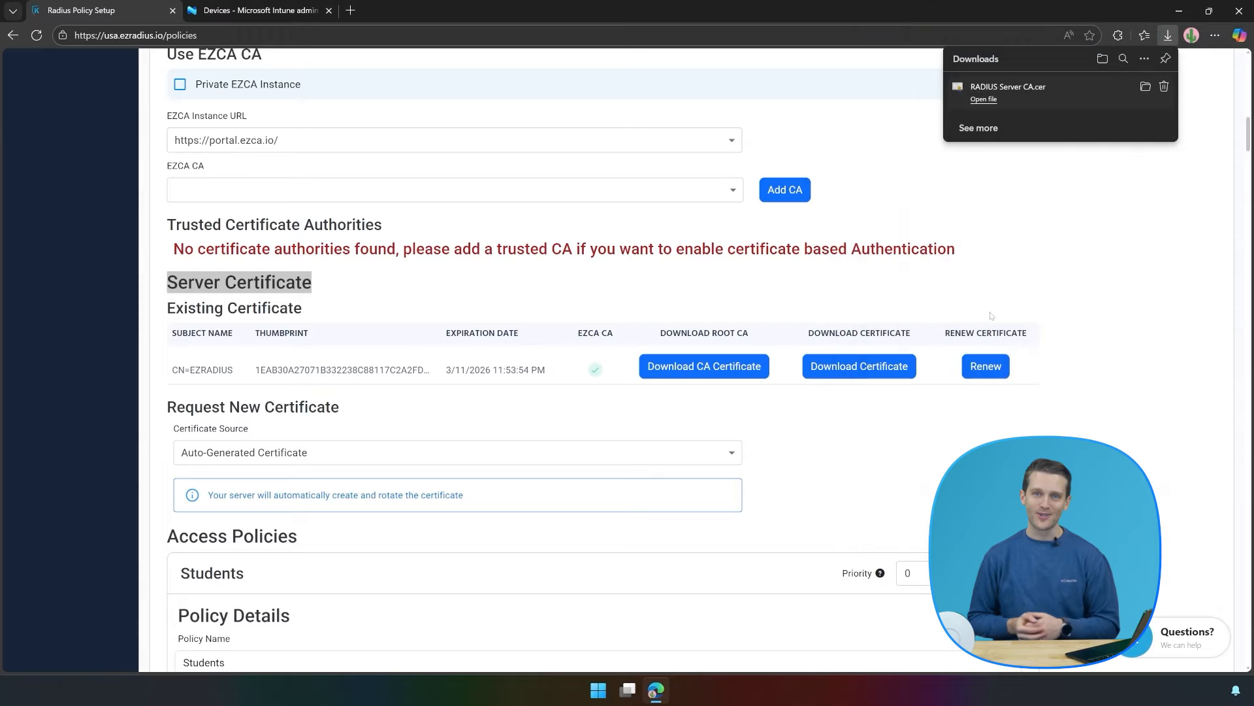
In Intune, begin a new configuration policy targeting Windows 10 and later.
click(231, 5)
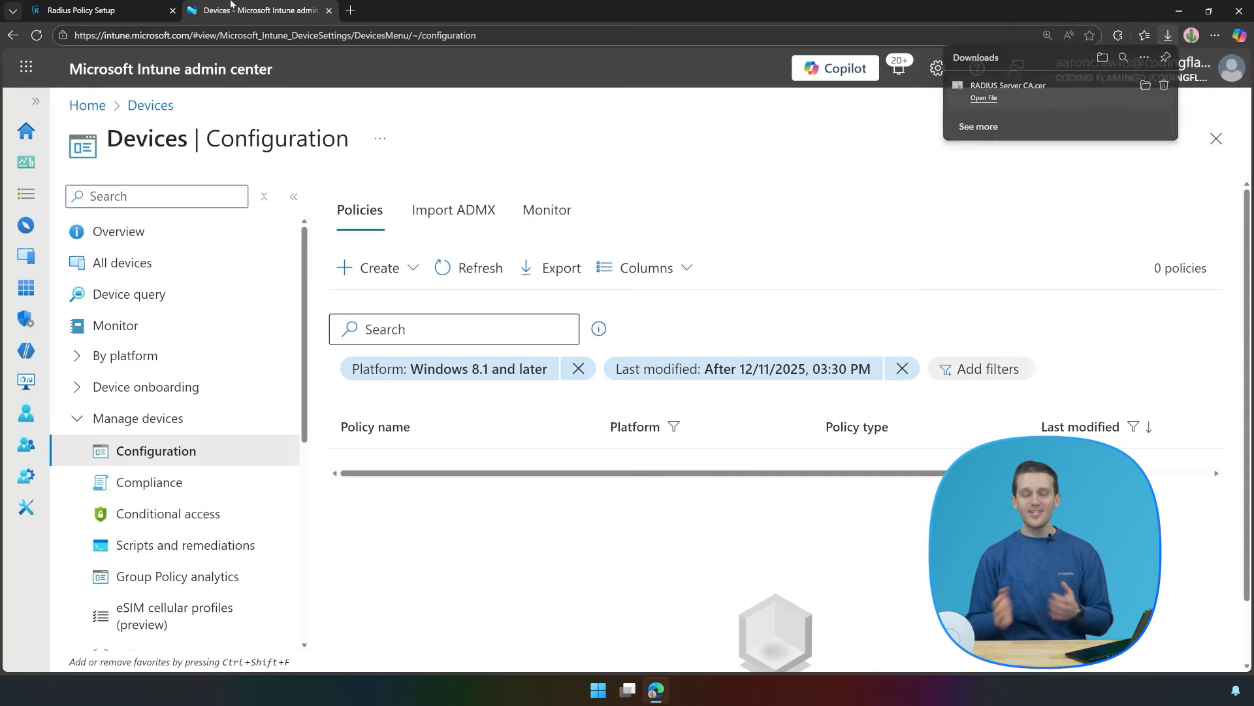
click(373, 268)
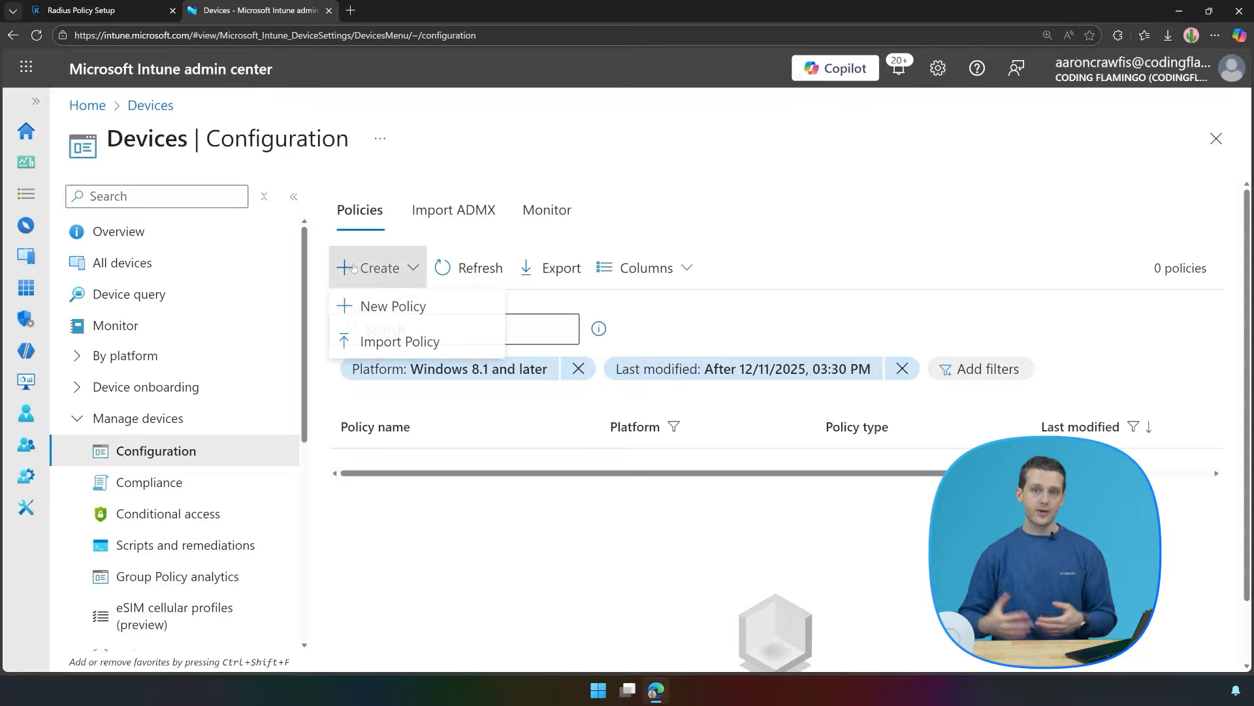
click(376, 305)
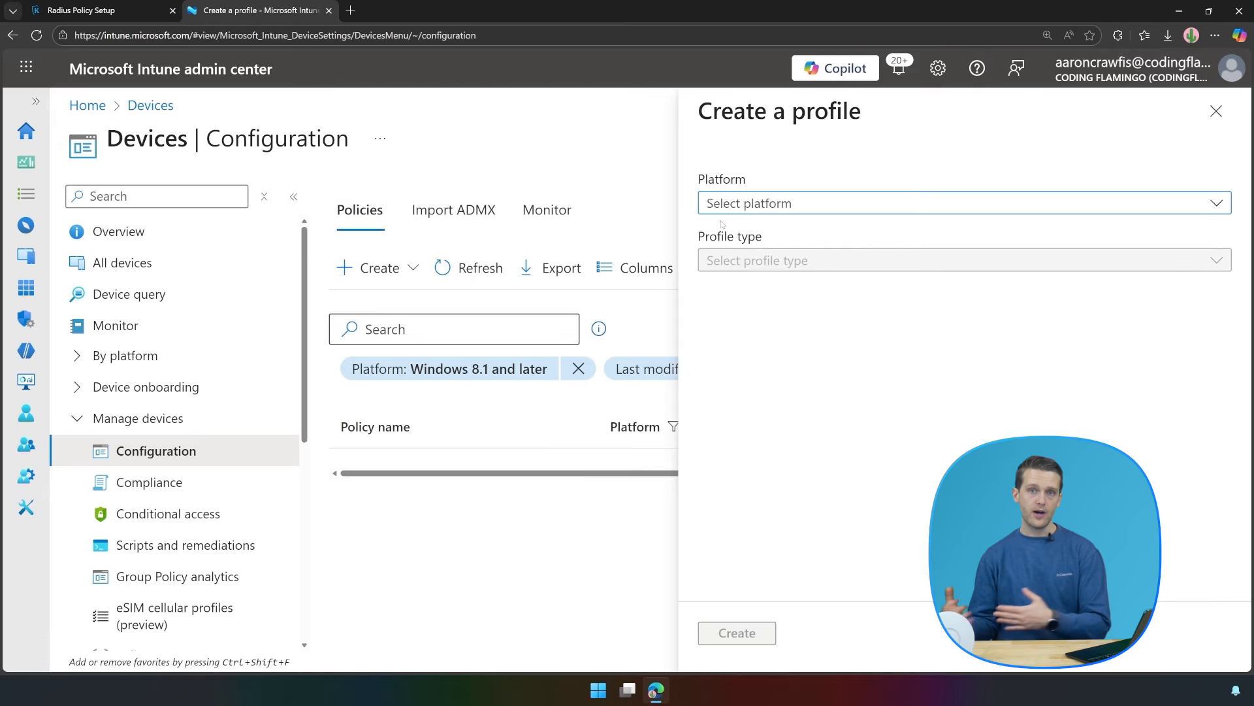
click(729, 204)
click(783, 423)
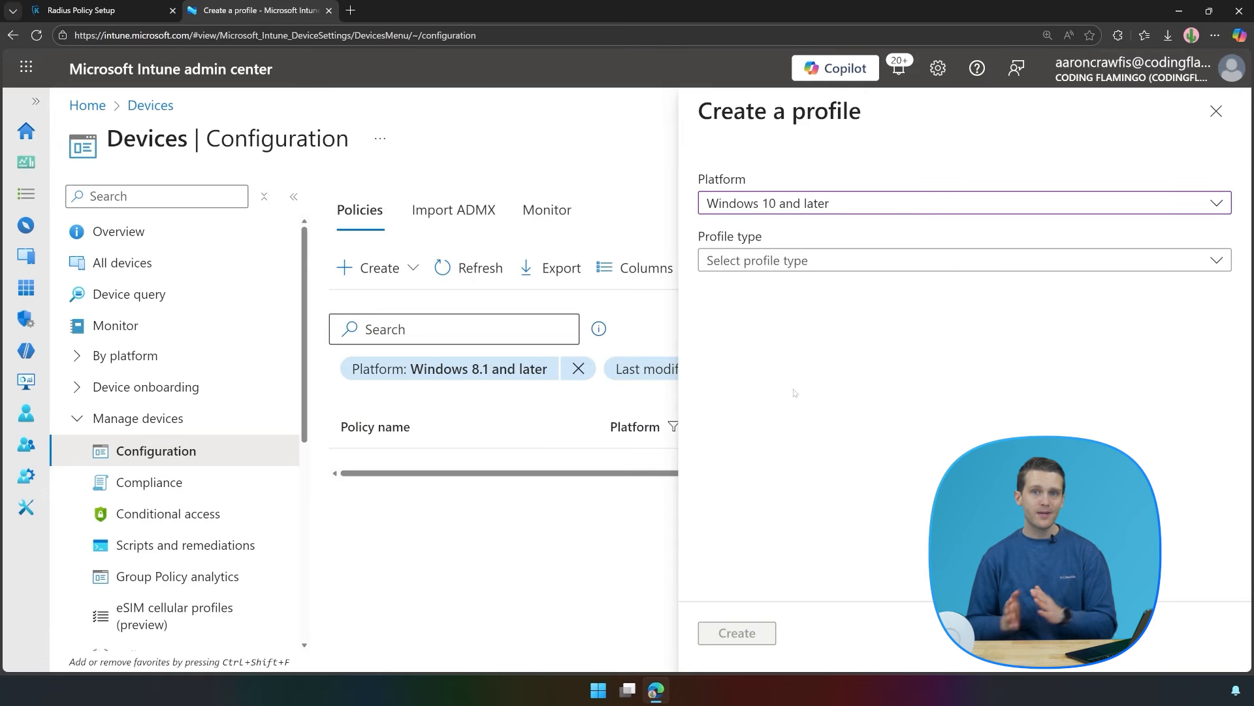
Pick the Templates > Trusted certificate profile and name it 'Ultimate Guides - RADIUS Server CA'.
click(758, 260)
click(734, 350)
scroll(797, 468, down, 1)
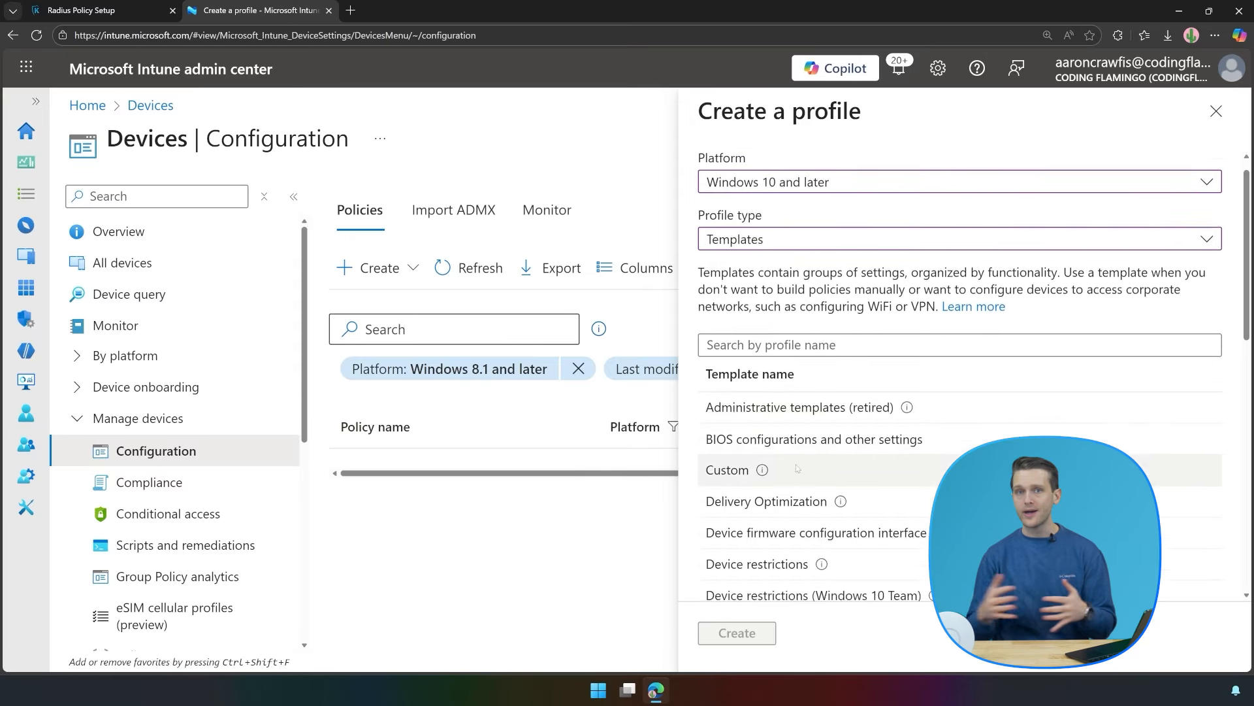
scroll(797, 468, down, 10)
click(758, 444)
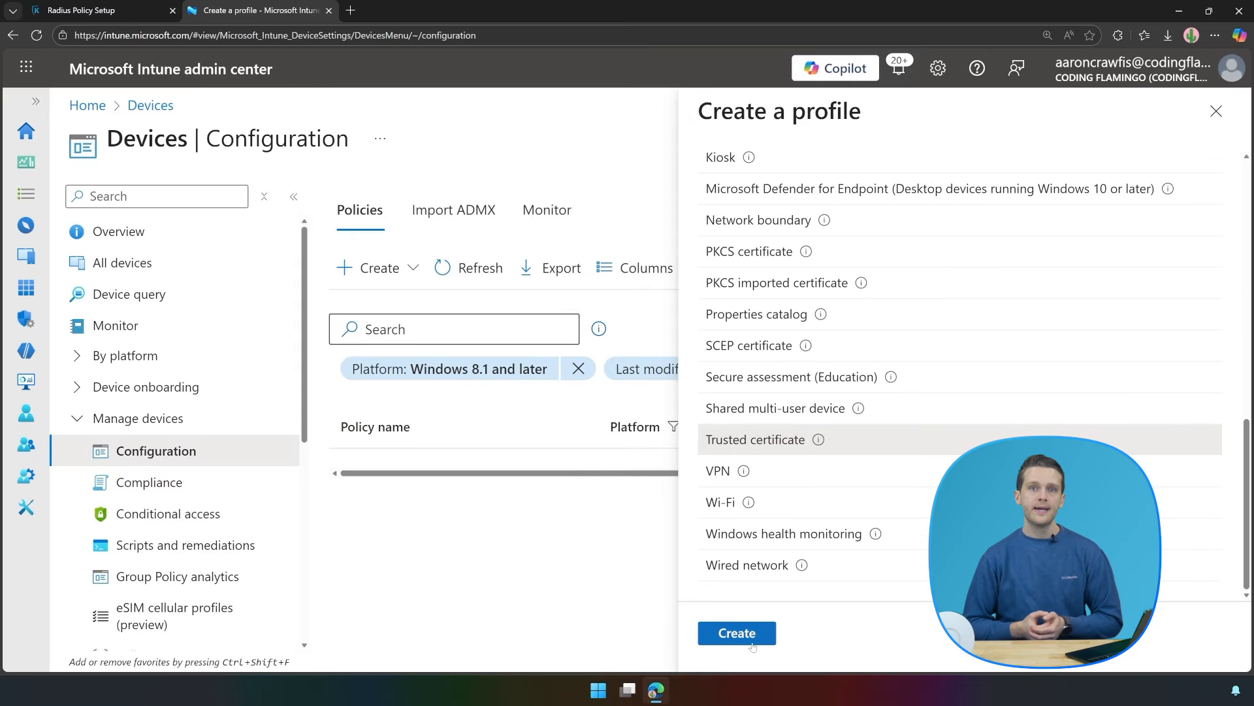
click(750, 634)
click(383, 258)
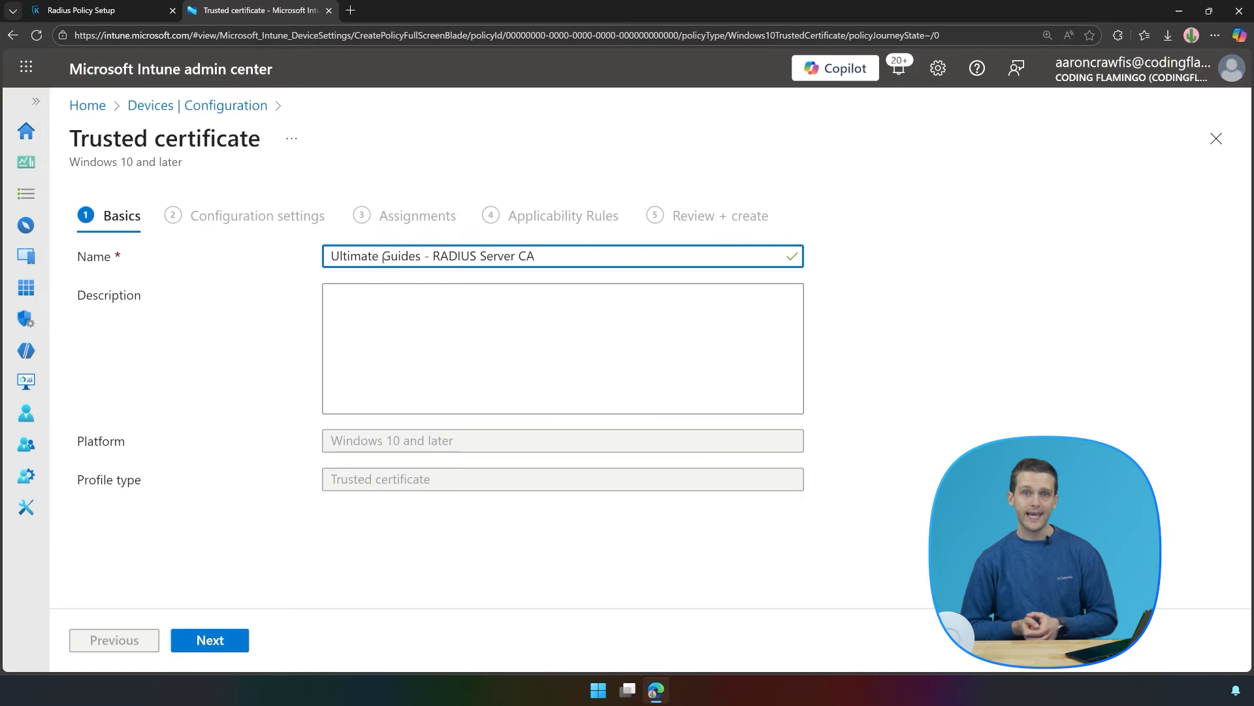
Upload RADIUS Server CA.cer as the certificate, keeping the computer Root store as destination.
click(204, 651)
click(790, 300)
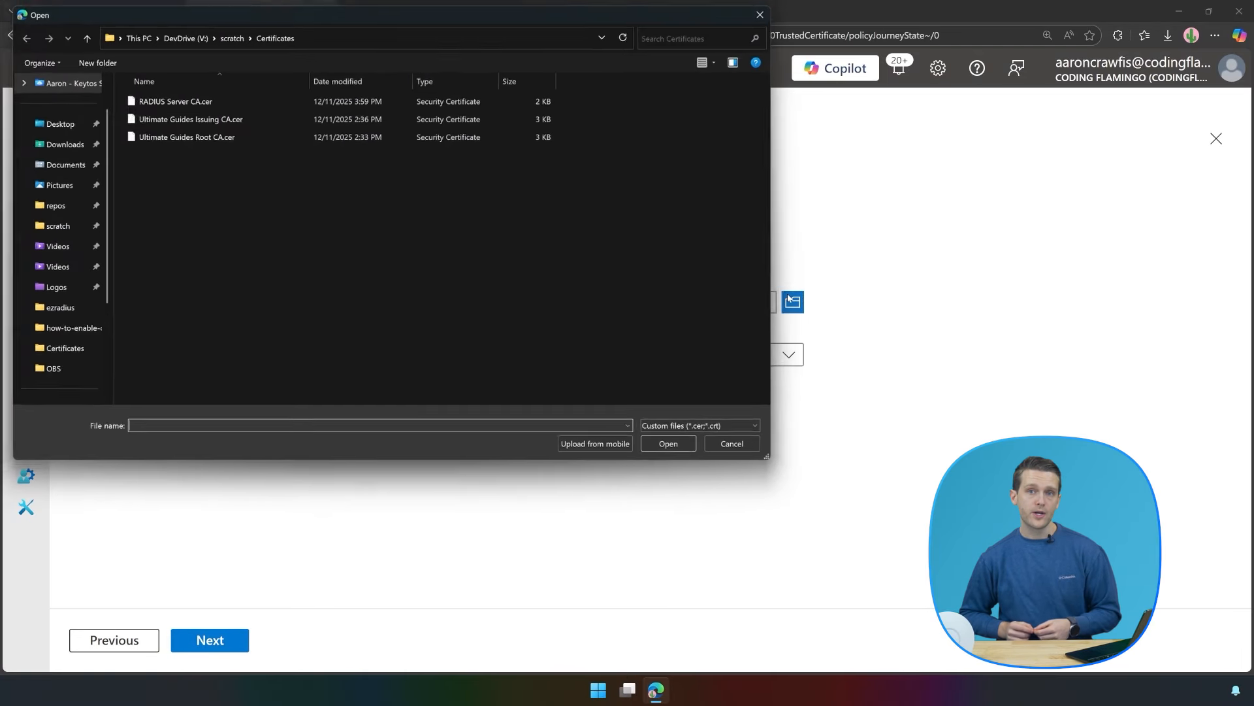
double_click(158, 102)
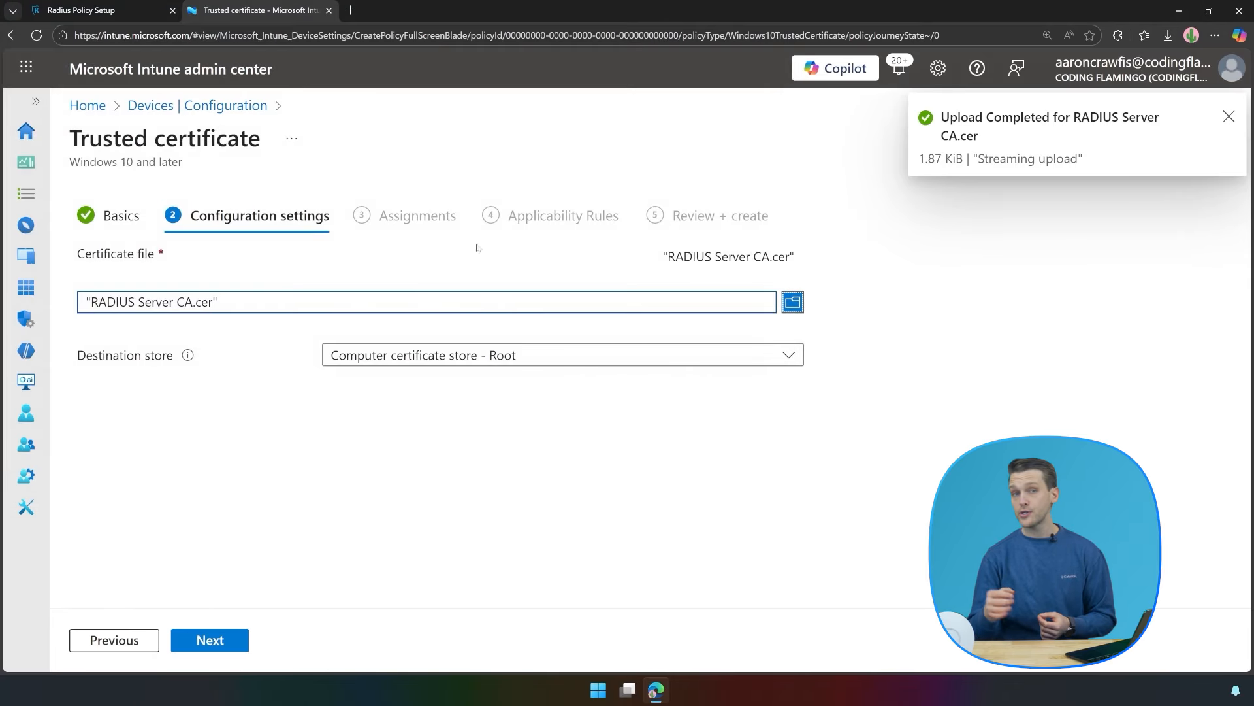
click(465, 358)
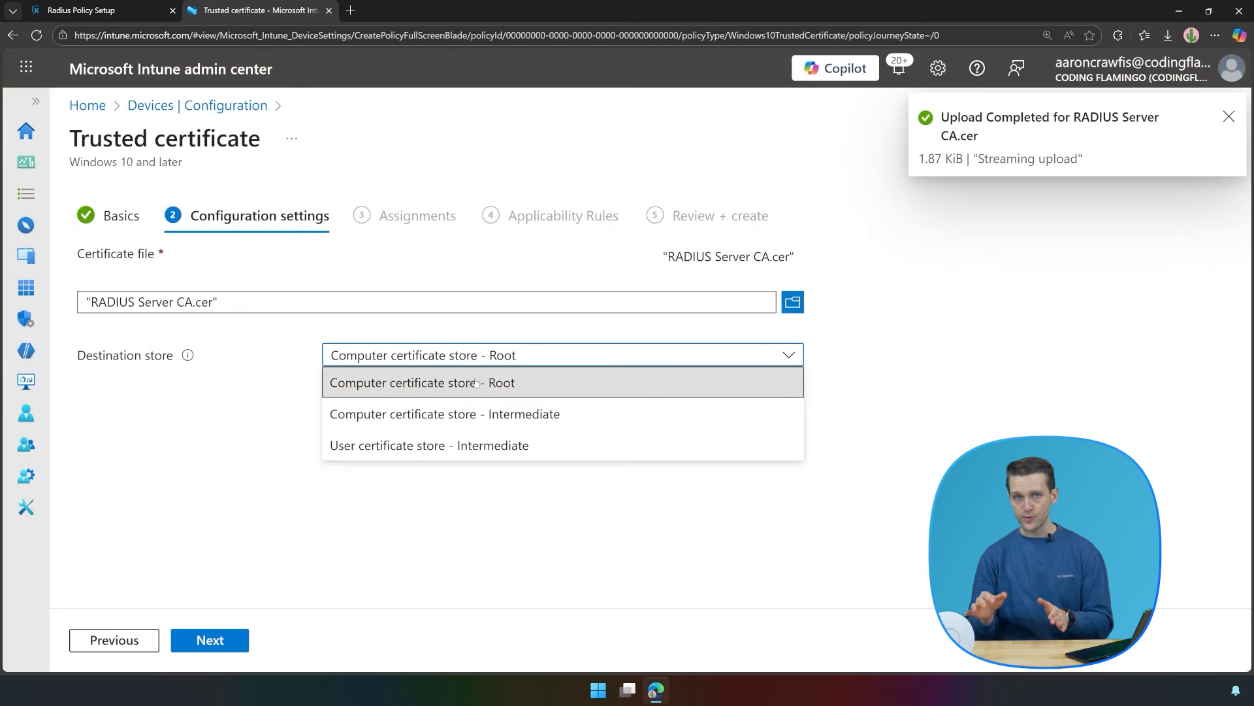
click(476, 382)
Assign the profile to all users and all devices, then create it.
click(206, 646)
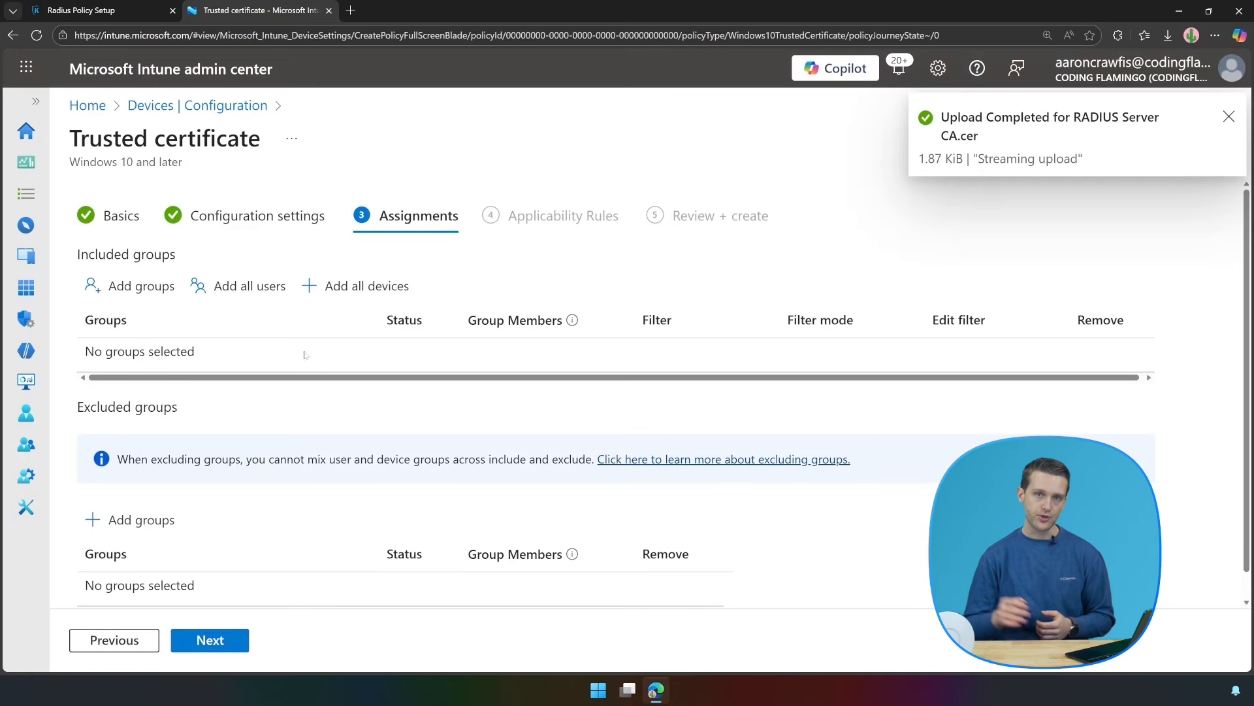
click(248, 285)
click(365, 287)
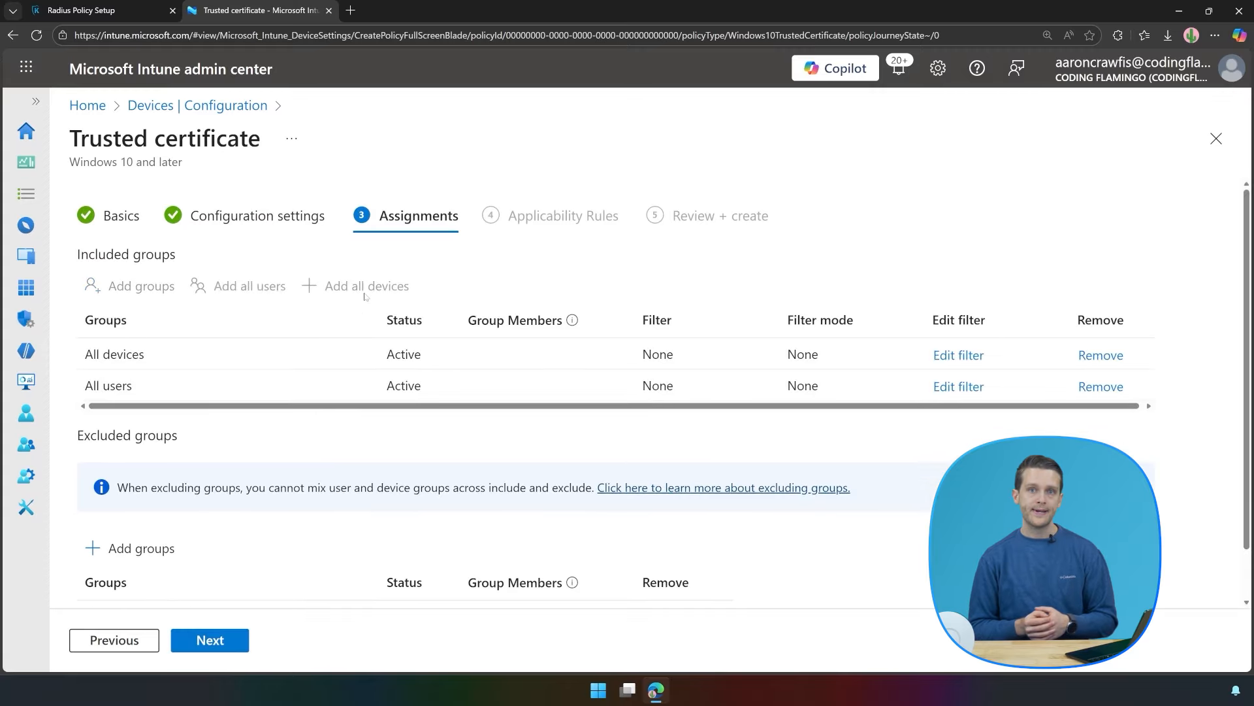
click(219, 639)
click(221, 637)
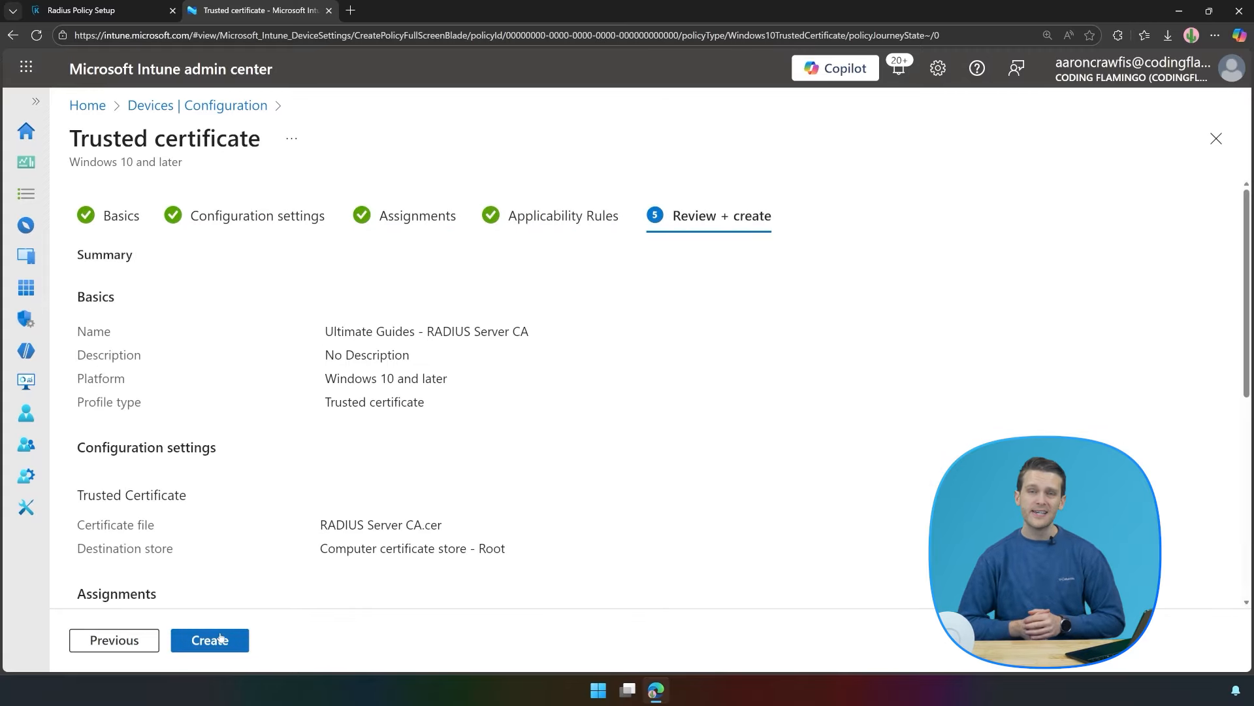
click(220, 638)
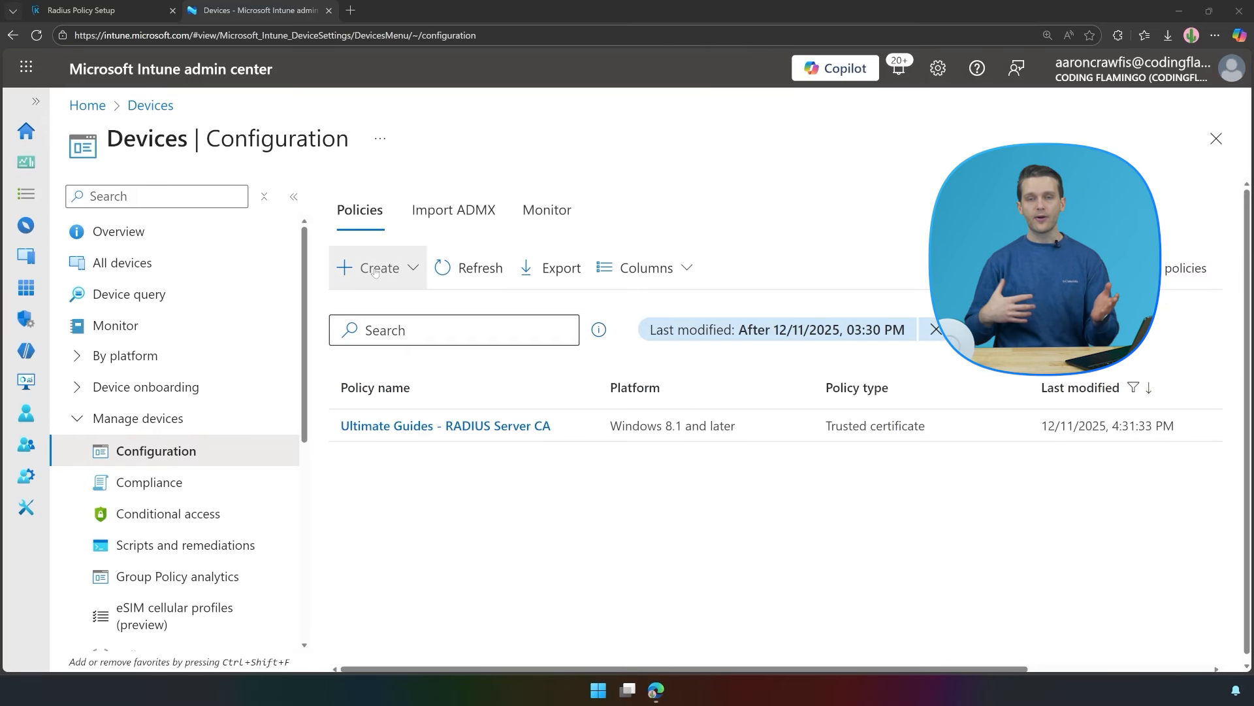
Begin another Windows 10 and later configuration profile using Templates.
click(375, 276)
click(391, 307)
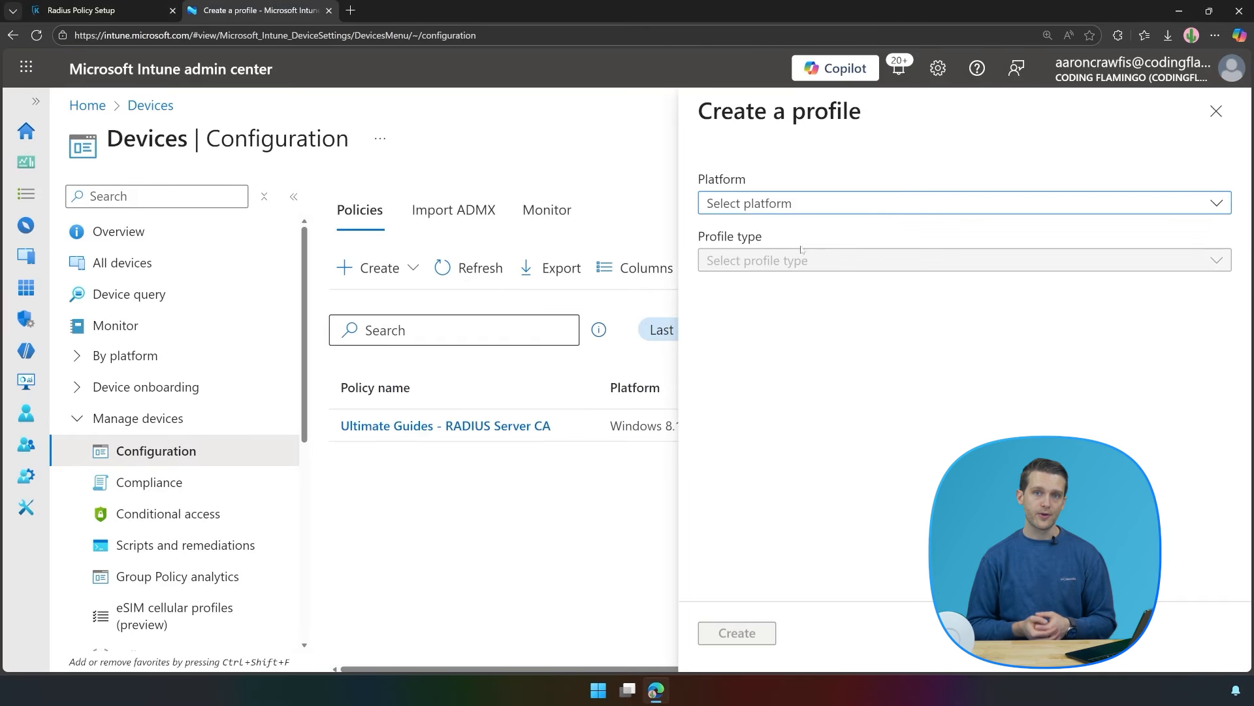
click(823, 216)
click(792, 416)
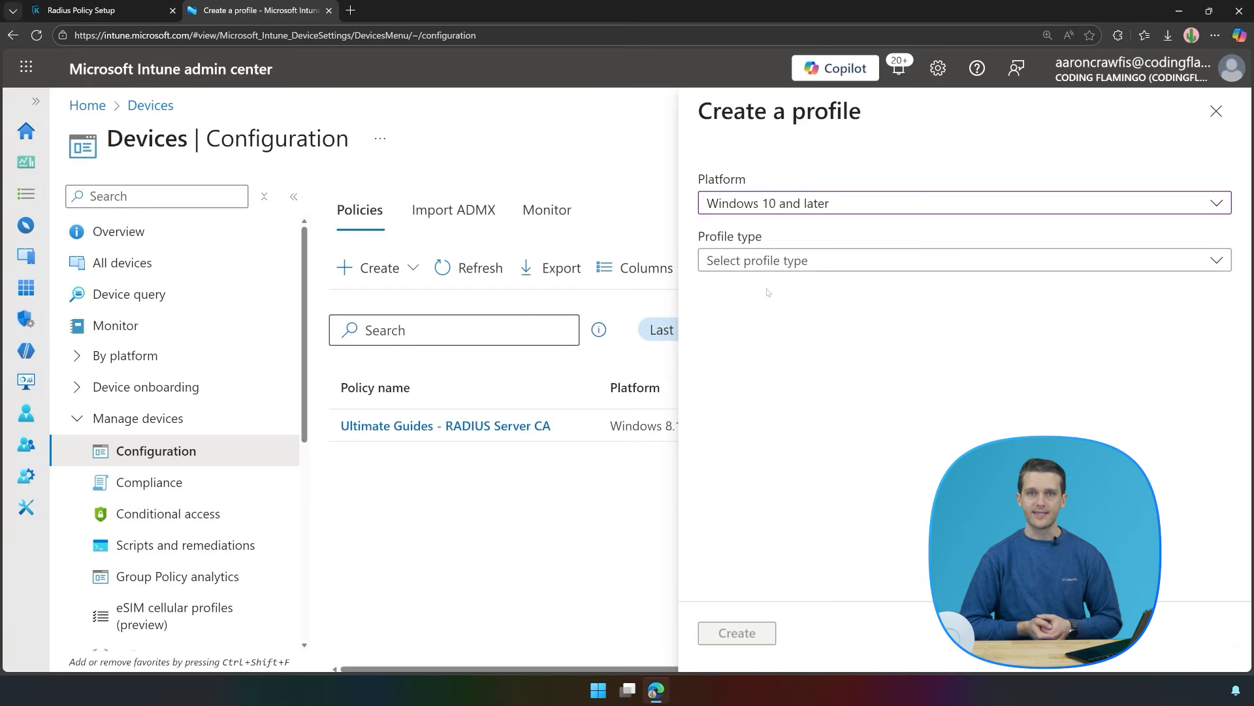
click(777, 260)
click(742, 353)
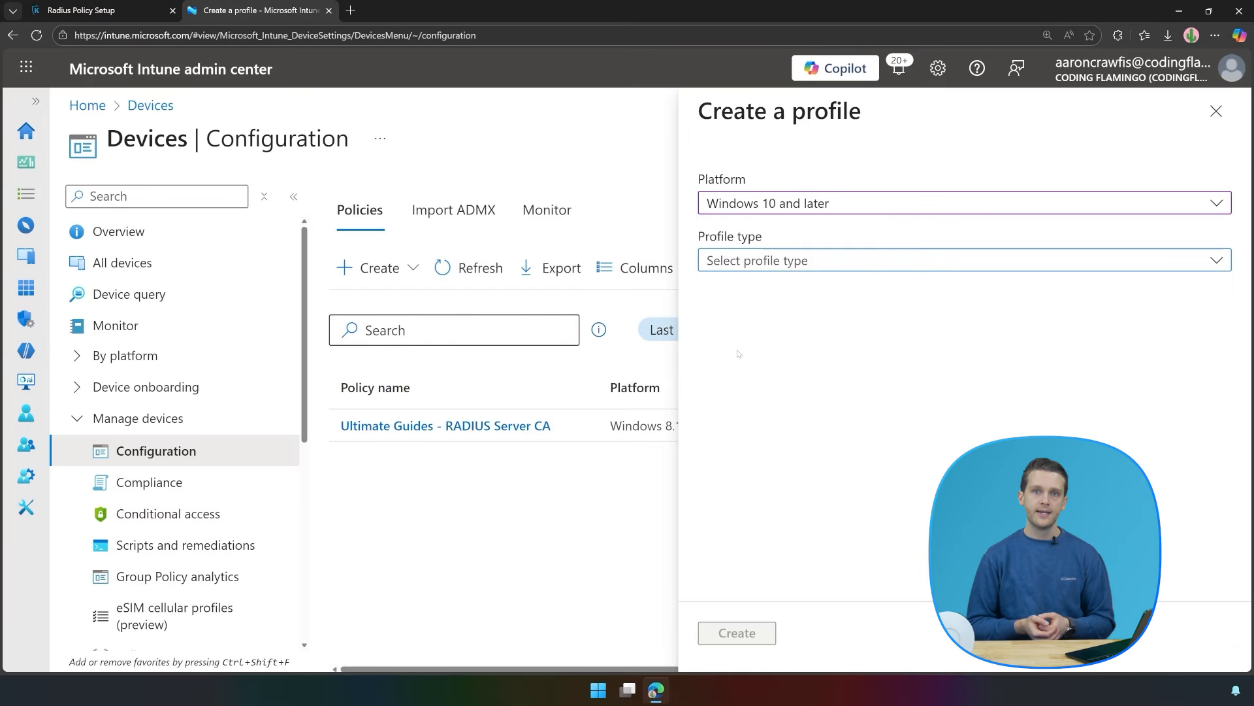
Pick the Wi-Fi template, naming it 'Ultimate Guides - Keytos WiFi' with description 'Push the Keytos WiFi network to users'.
scroll(752, 391, down, 10)
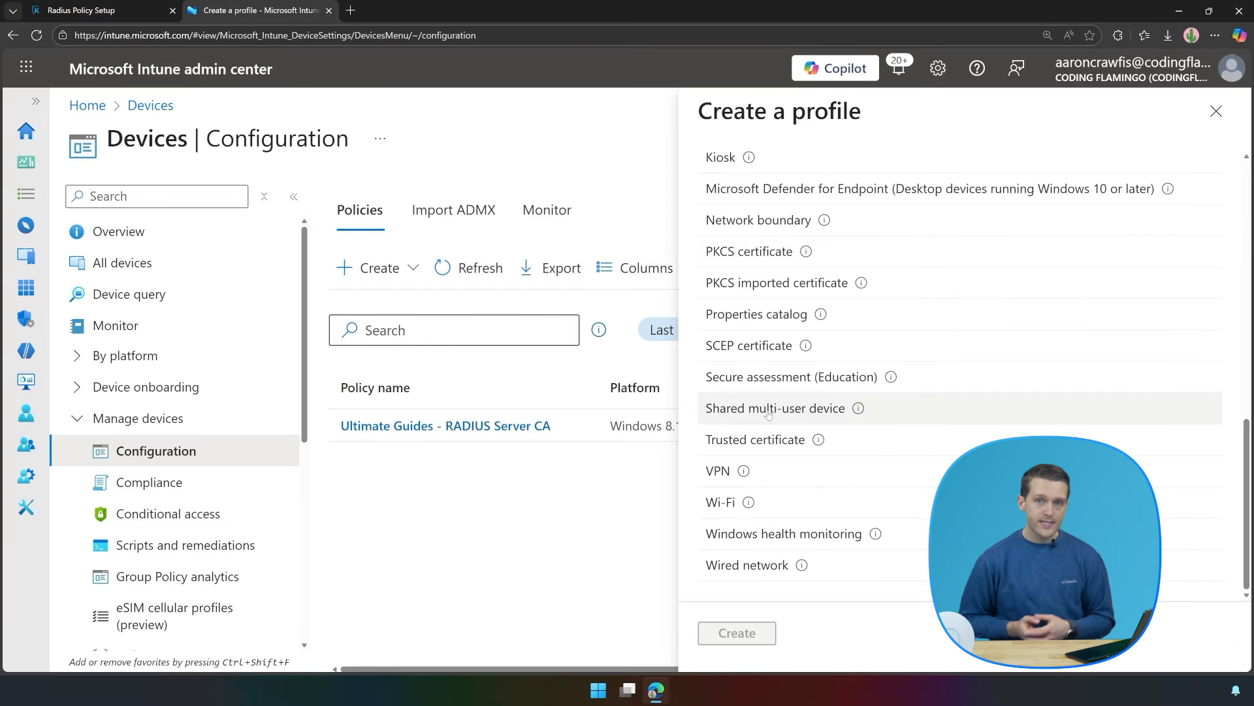
click(727, 503)
click(737, 633)
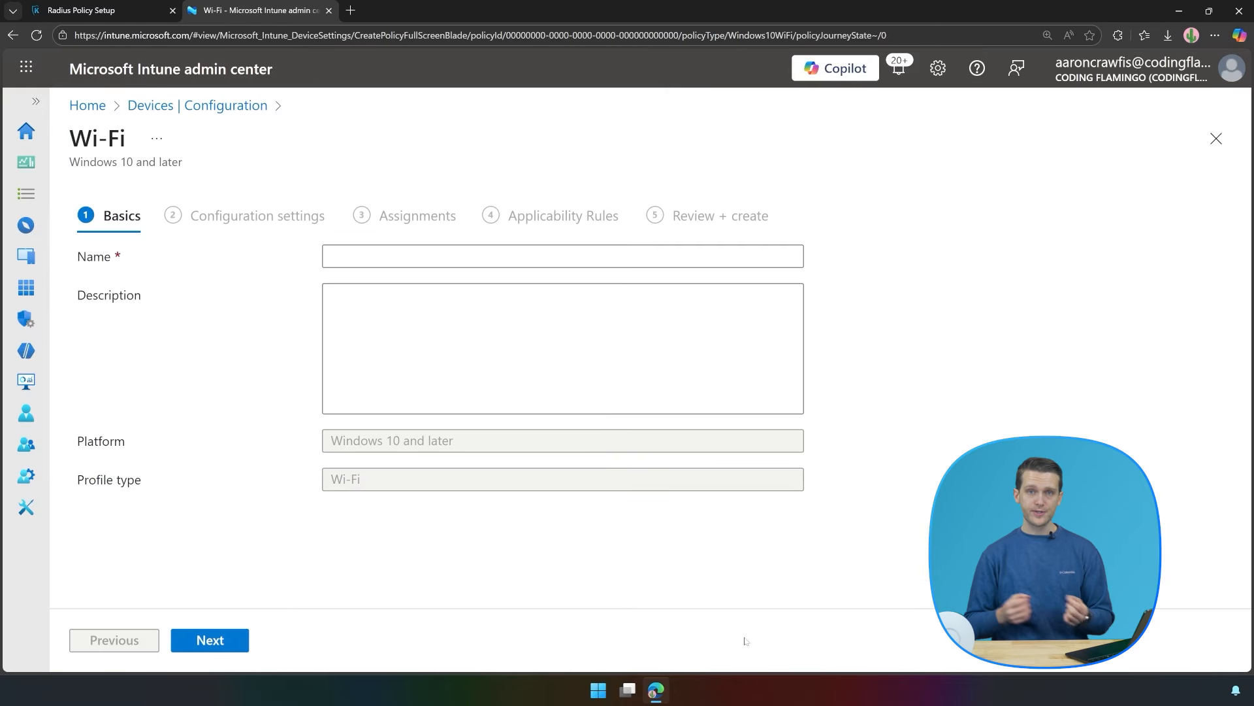
click(375, 249)
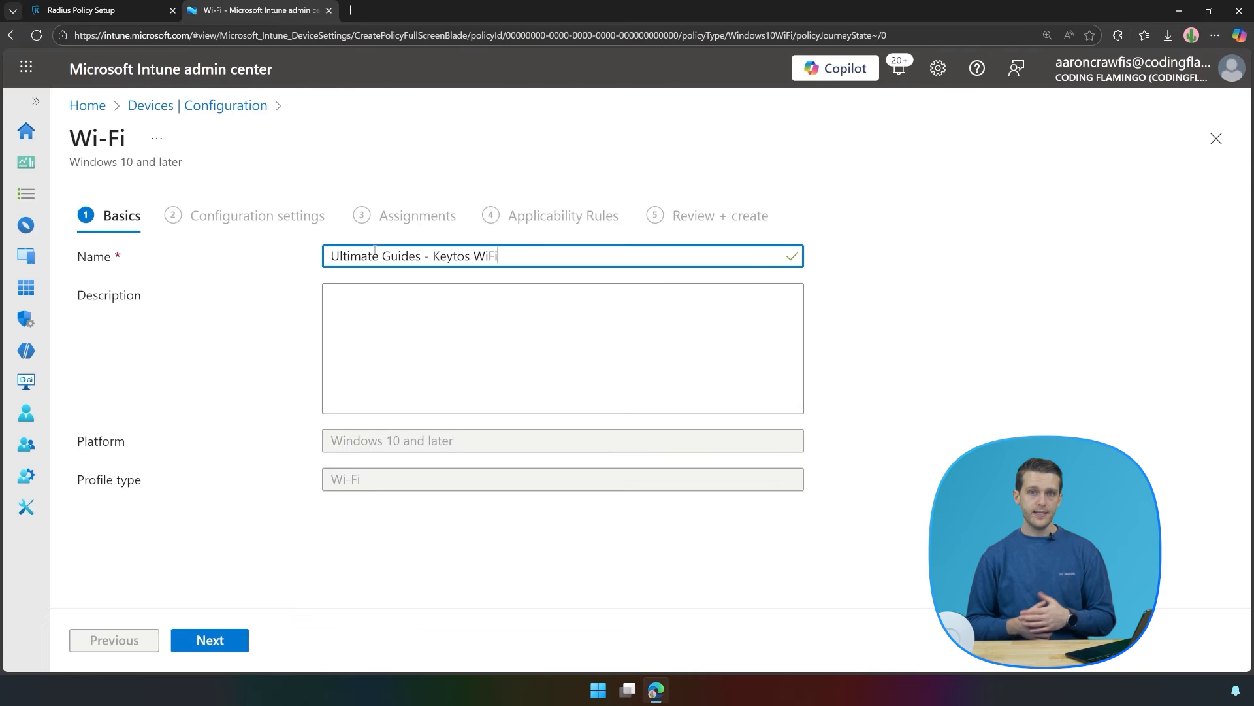
click(404, 324)
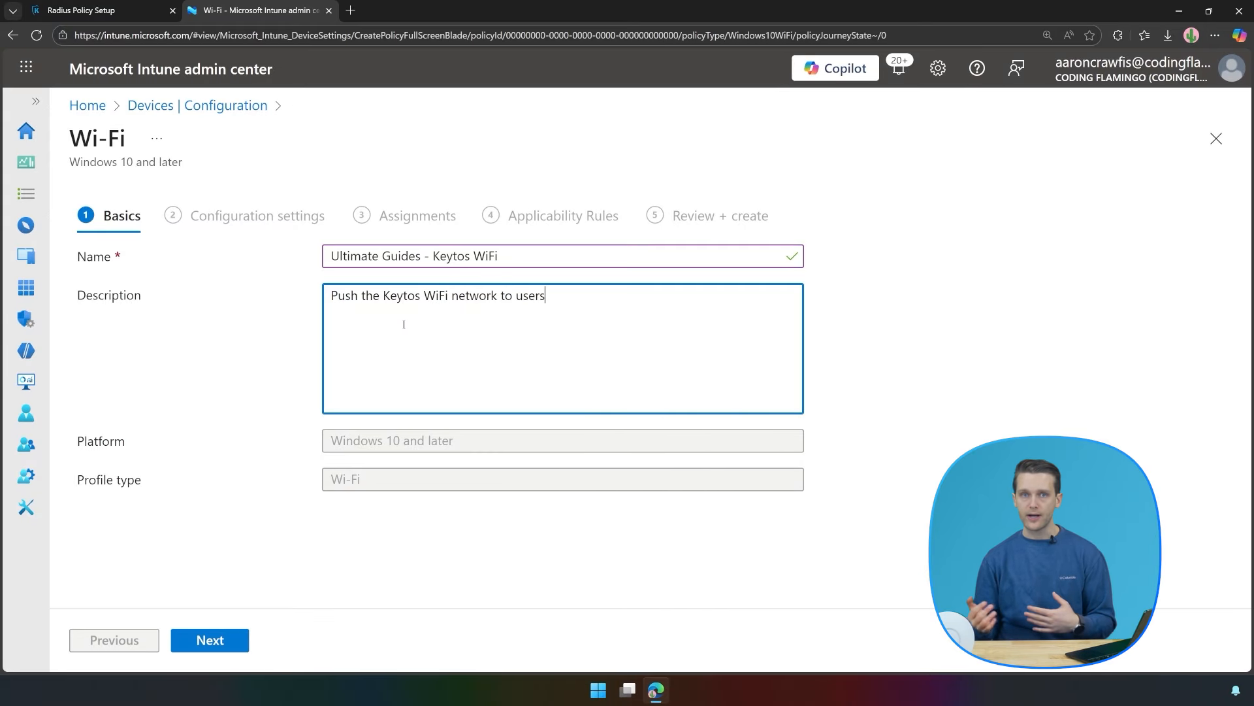
Set the Wi-Fi profile type to Enterprise.
click(210, 642)
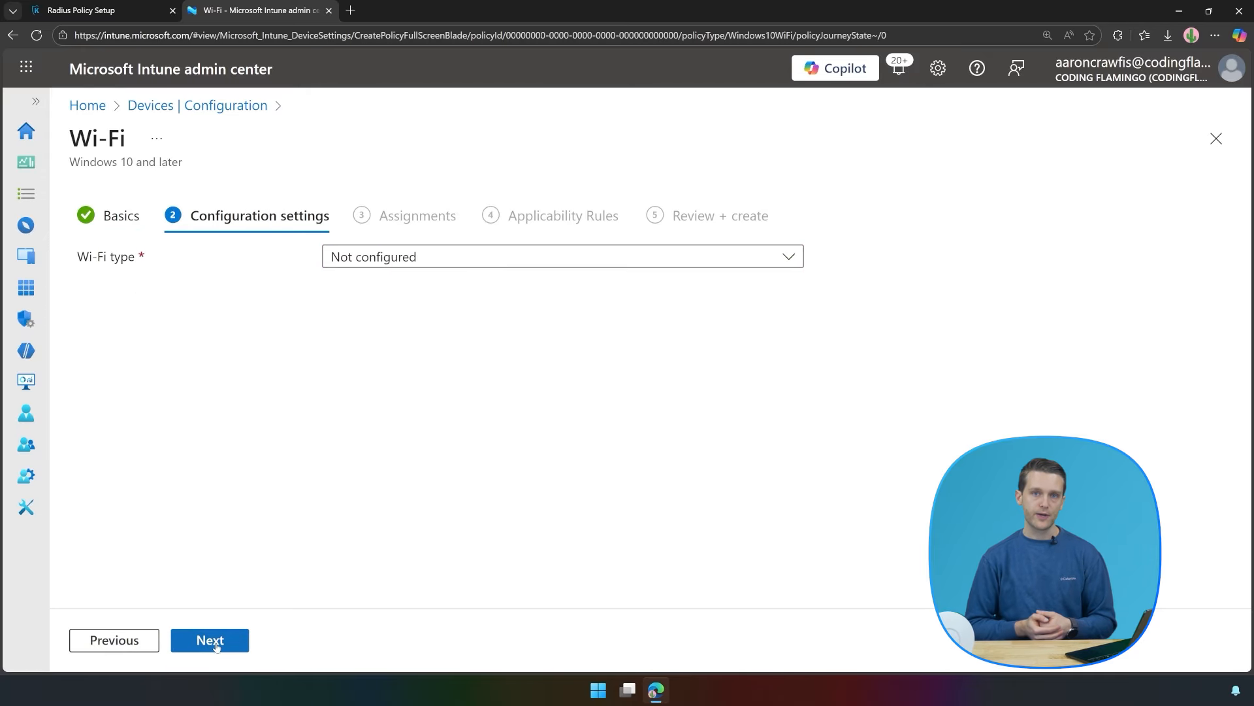
click(431, 260)
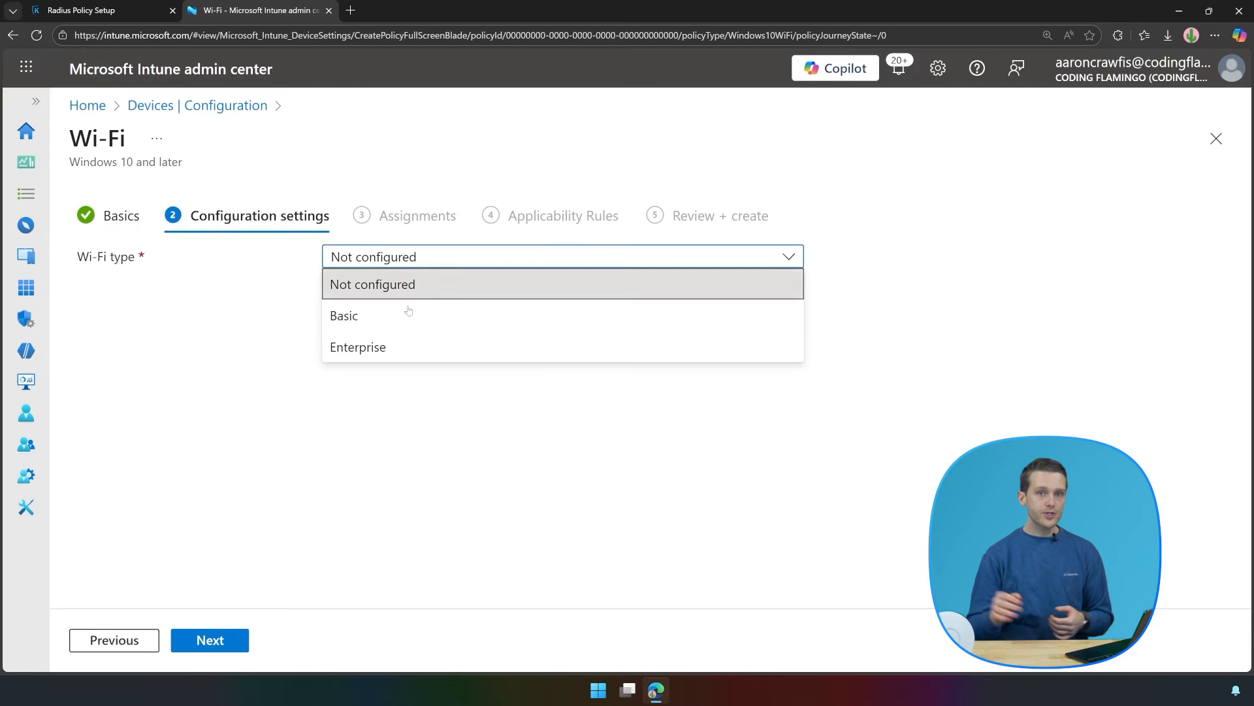
click(382, 347)
Set SSID and connection name to Keytos and turn on connecting automatically when in range.
click(392, 309)
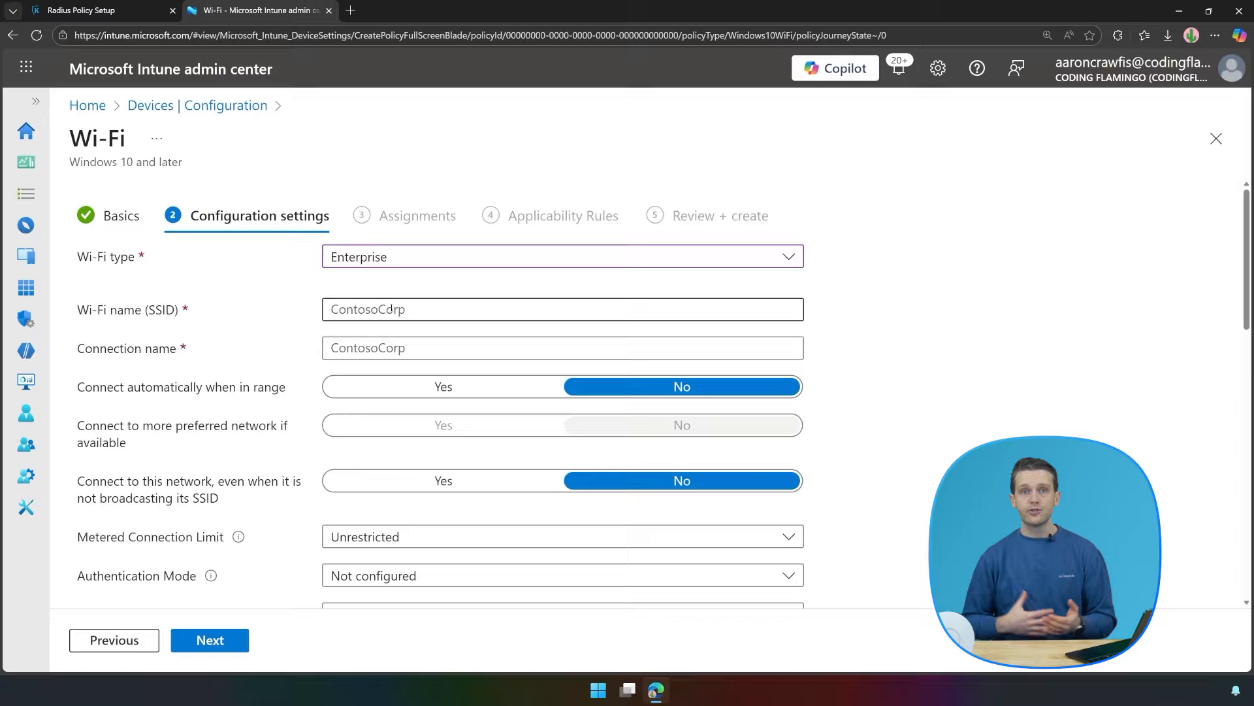
text(Keytos)
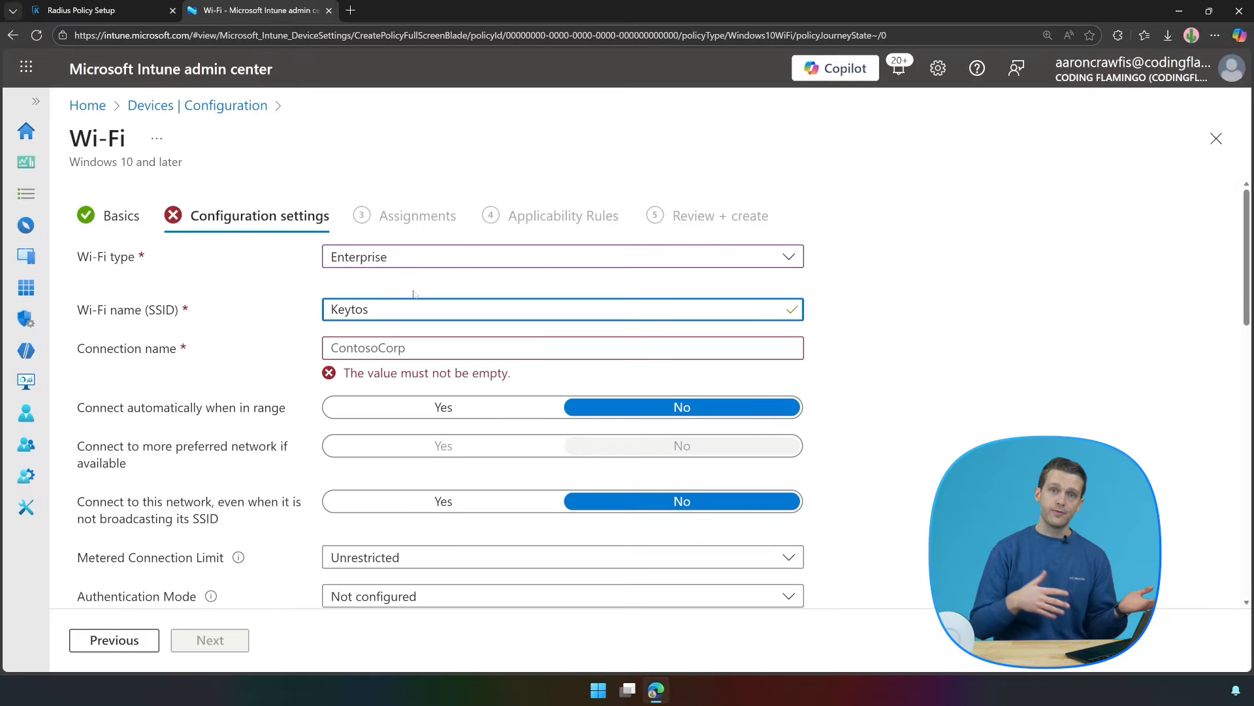
click(379, 347)
text(Je)
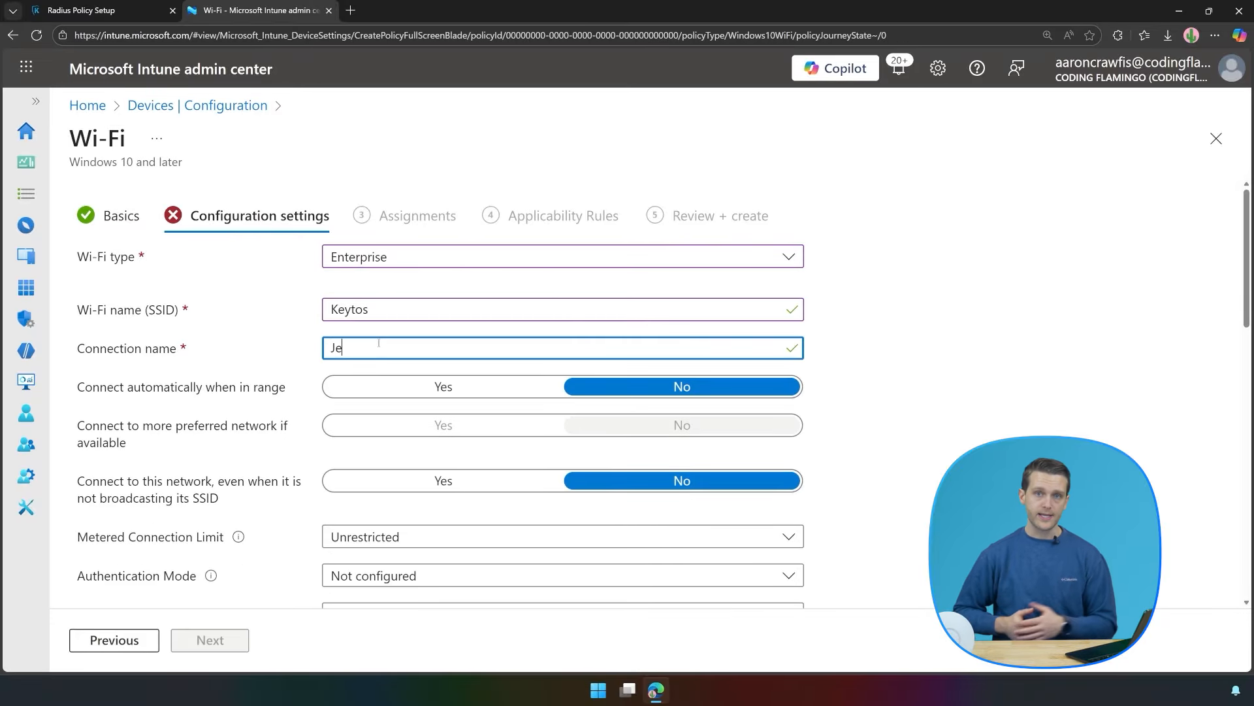
key(BackSpace)
key(BackSpace)
text(Keytos)
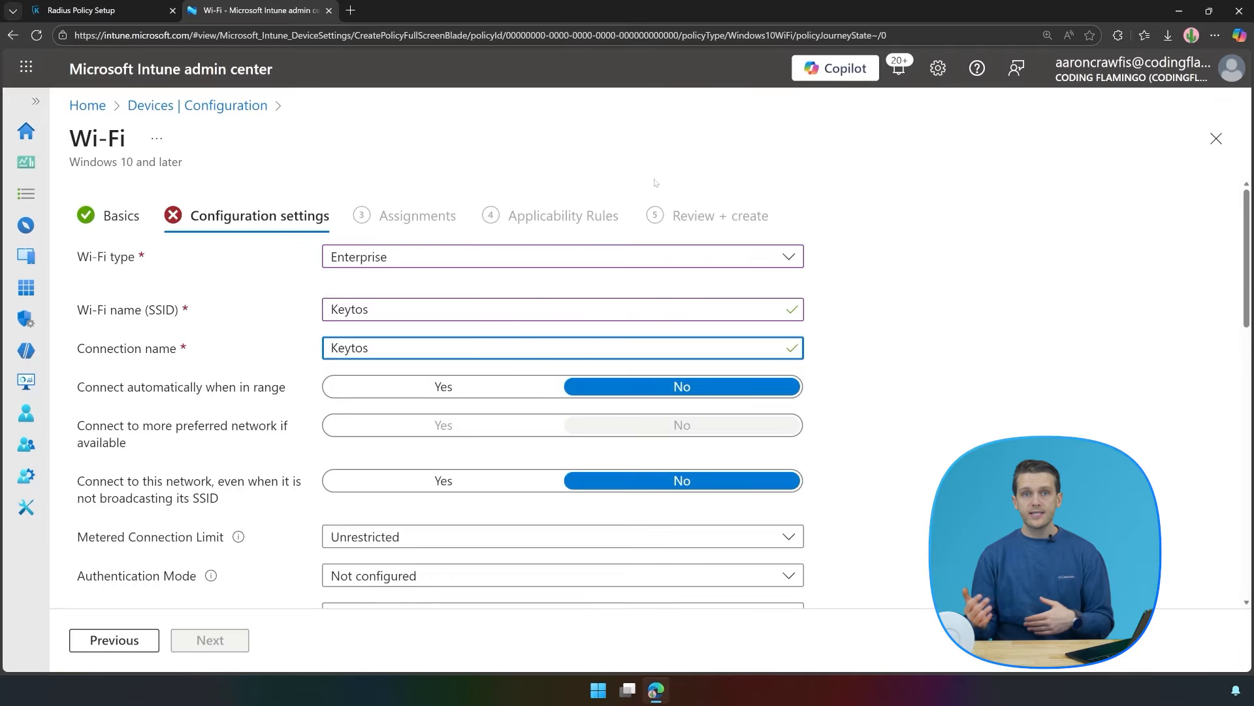
click(898, 327)
click(428, 388)
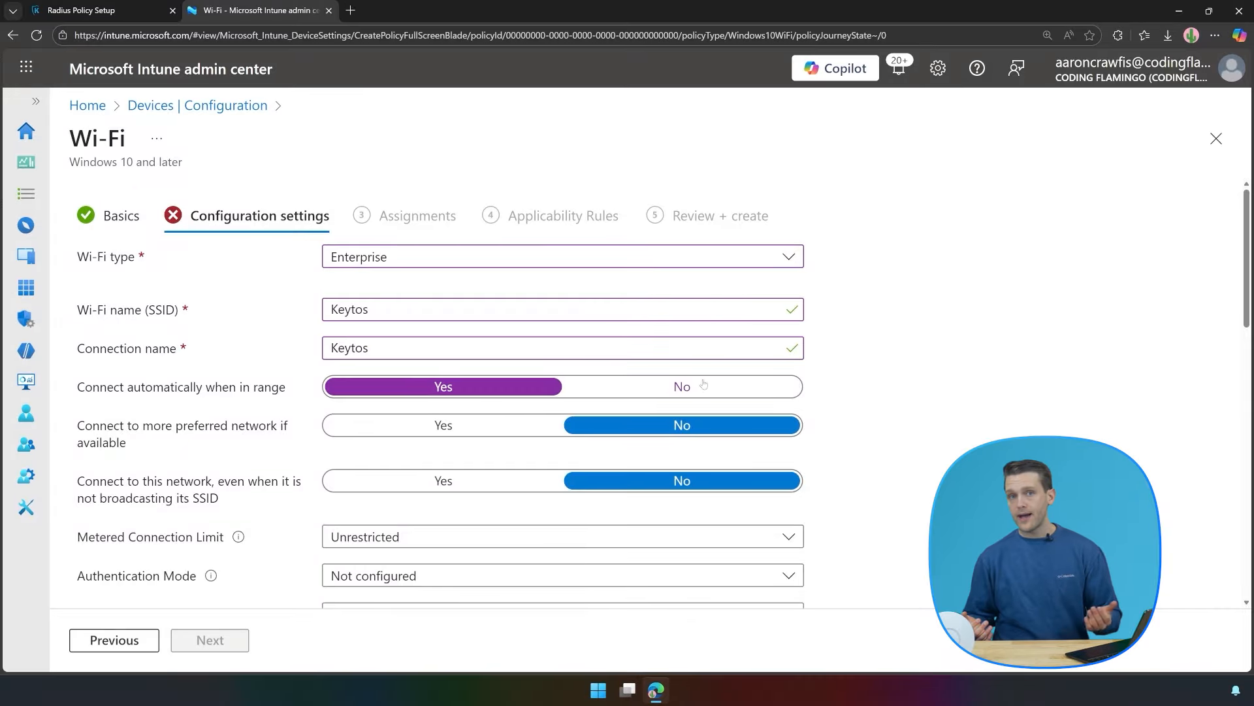
scroll(703, 384, down, 3)
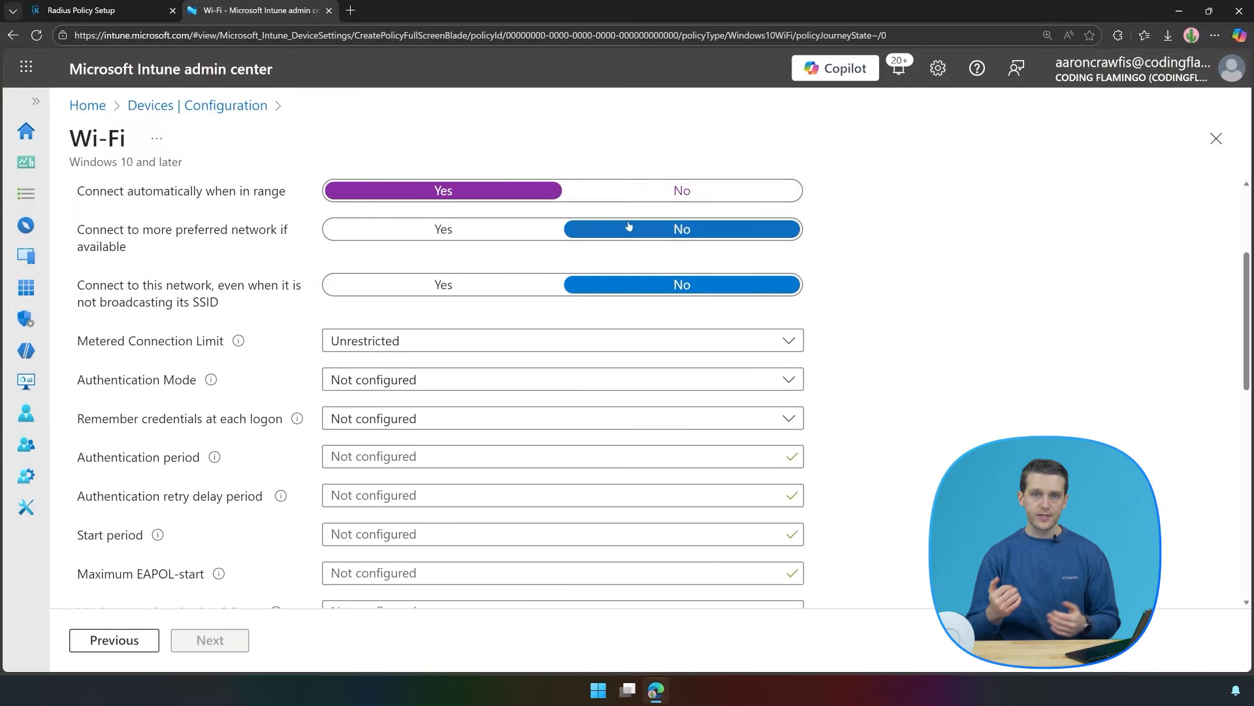
Set authentication mode to User and enable remembering credentials at each logon.
scroll(567, 345, up, 1)
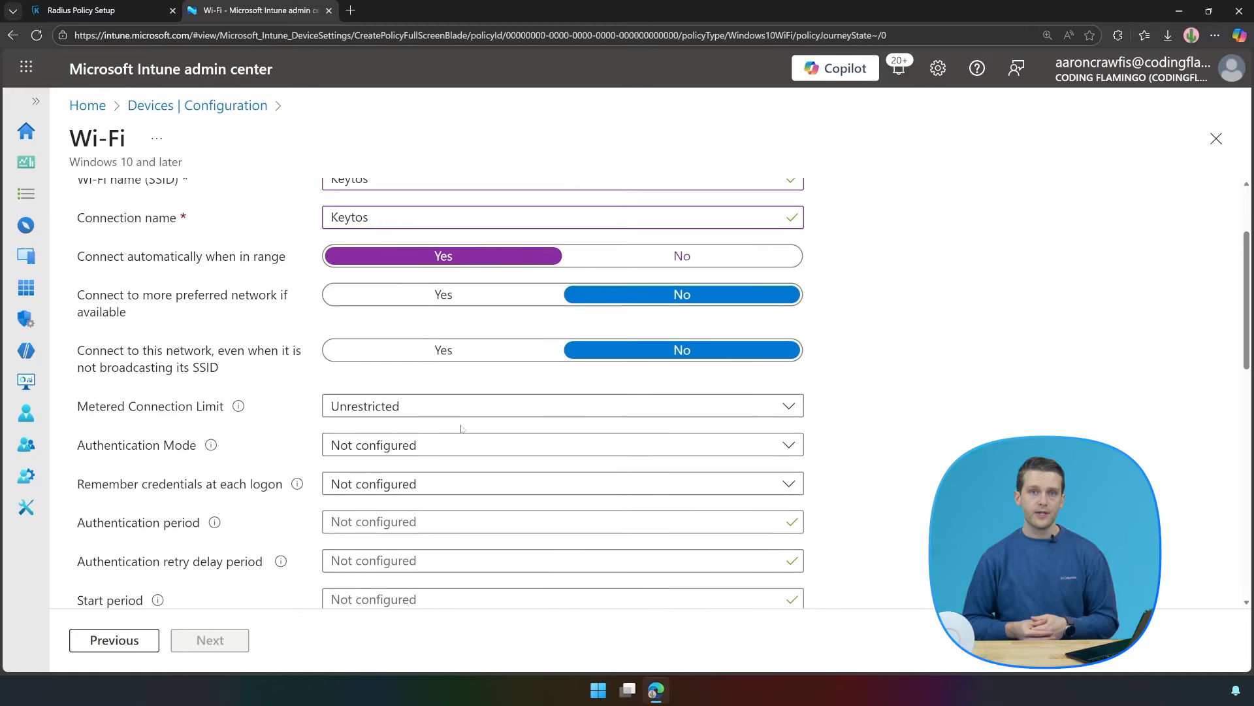
click(457, 444)
click(427, 504)
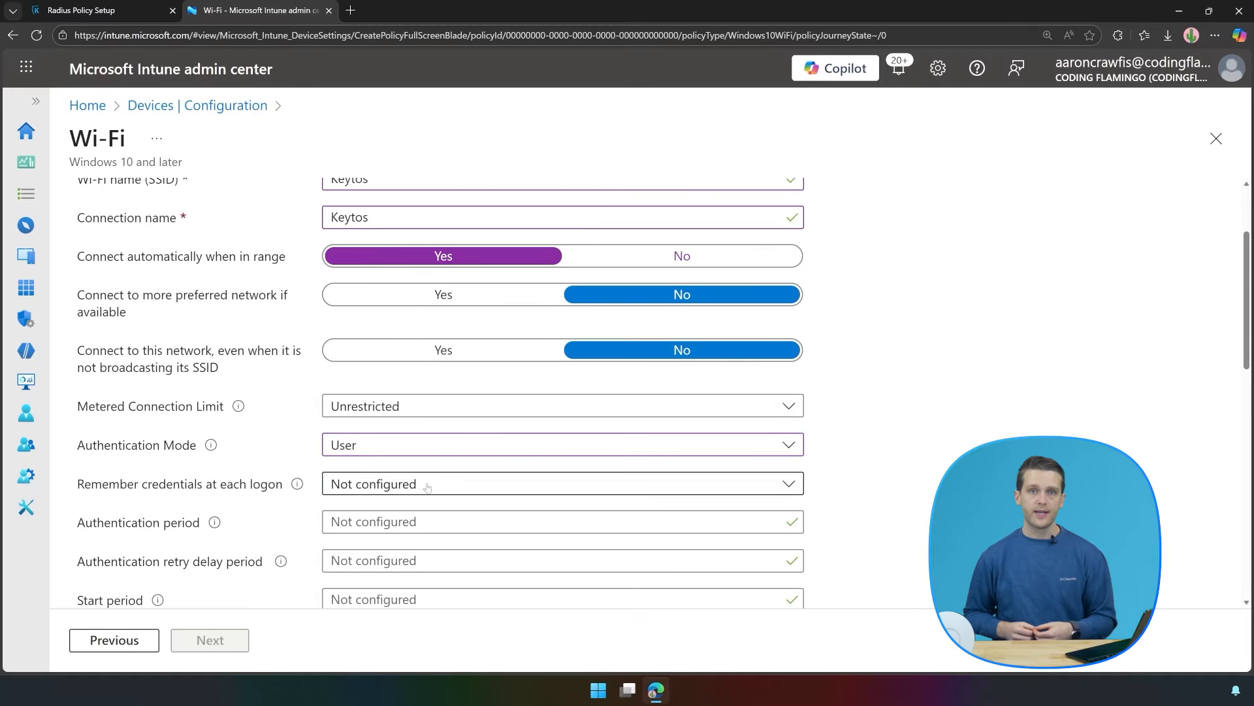
scroll(427, 486, down, 3)
click(392, 290)
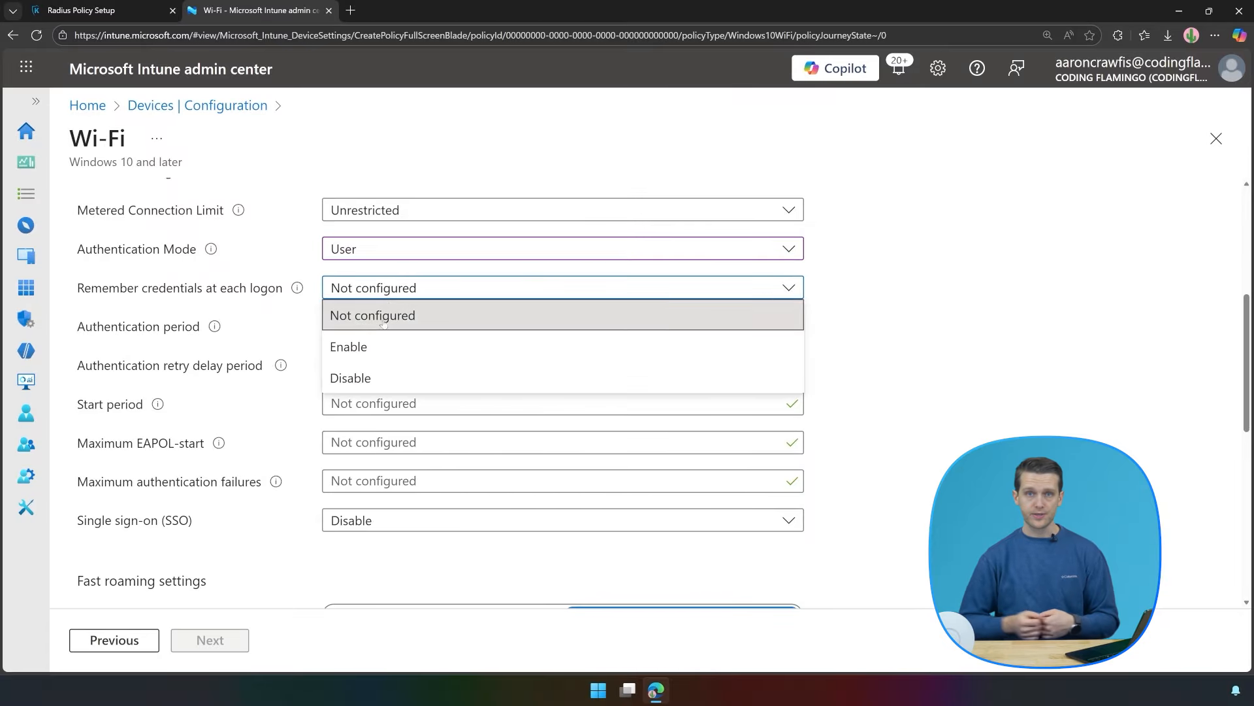
click(384, 346)
Enter authentication period 30, retry delay 1 and maximum authentication failures 10.
click(382, 325)
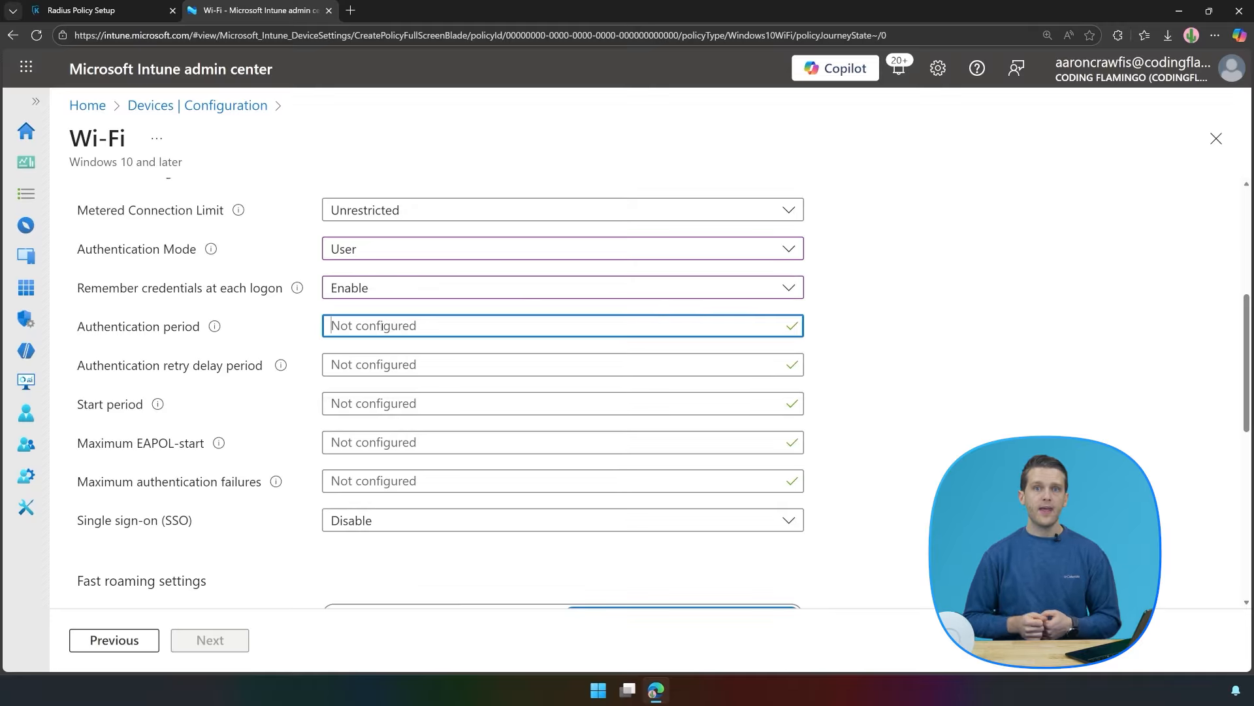
text(30)
key(Tab)
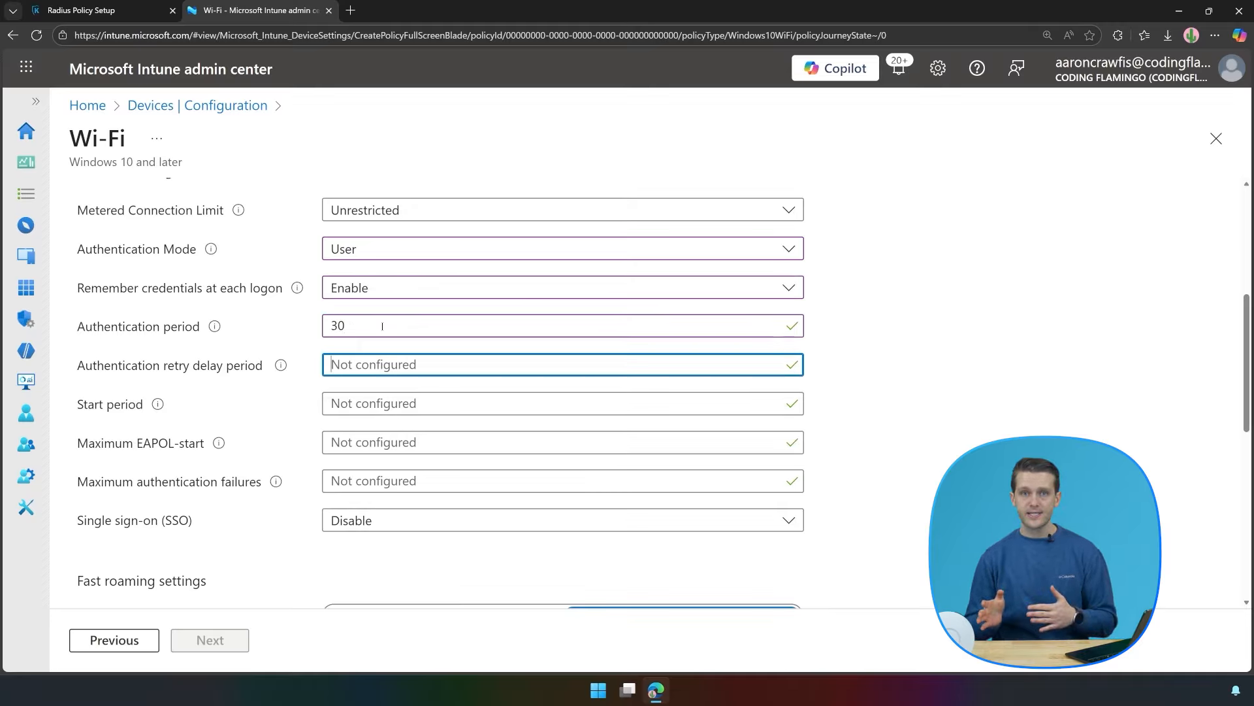
text(1)
key(Tab)
key(Tab)
key(Tab)
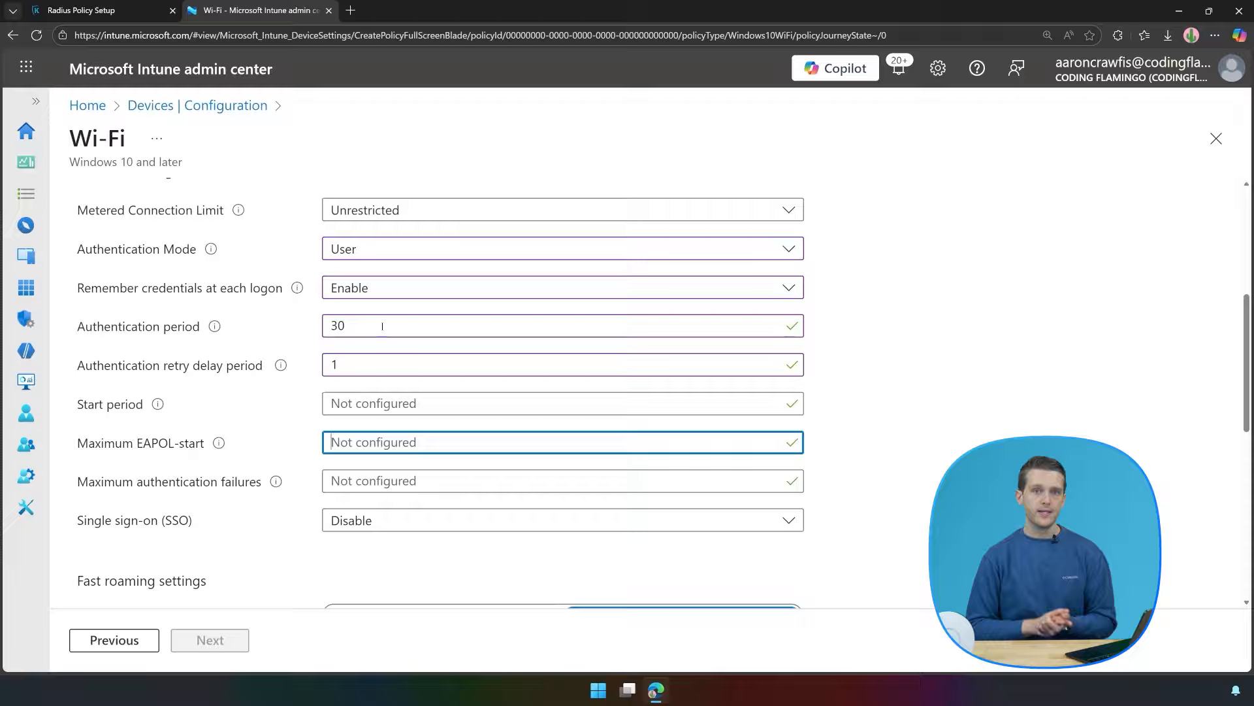
text(10)
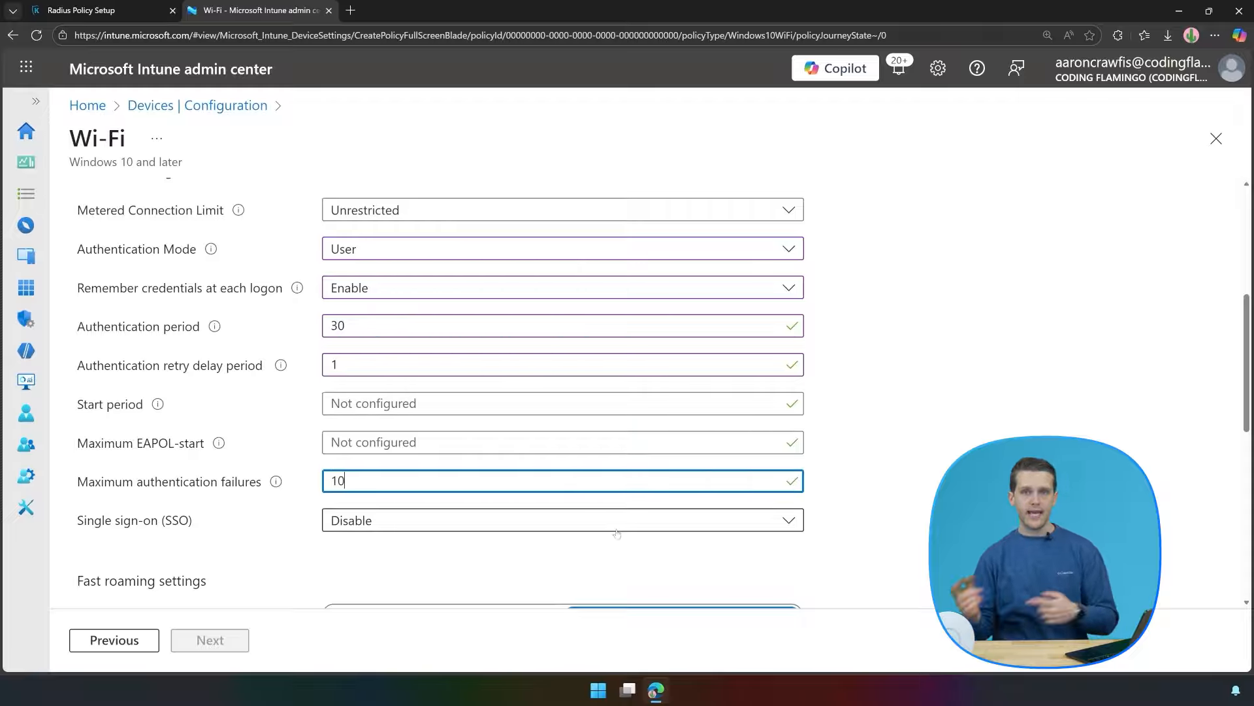
key(Tab)
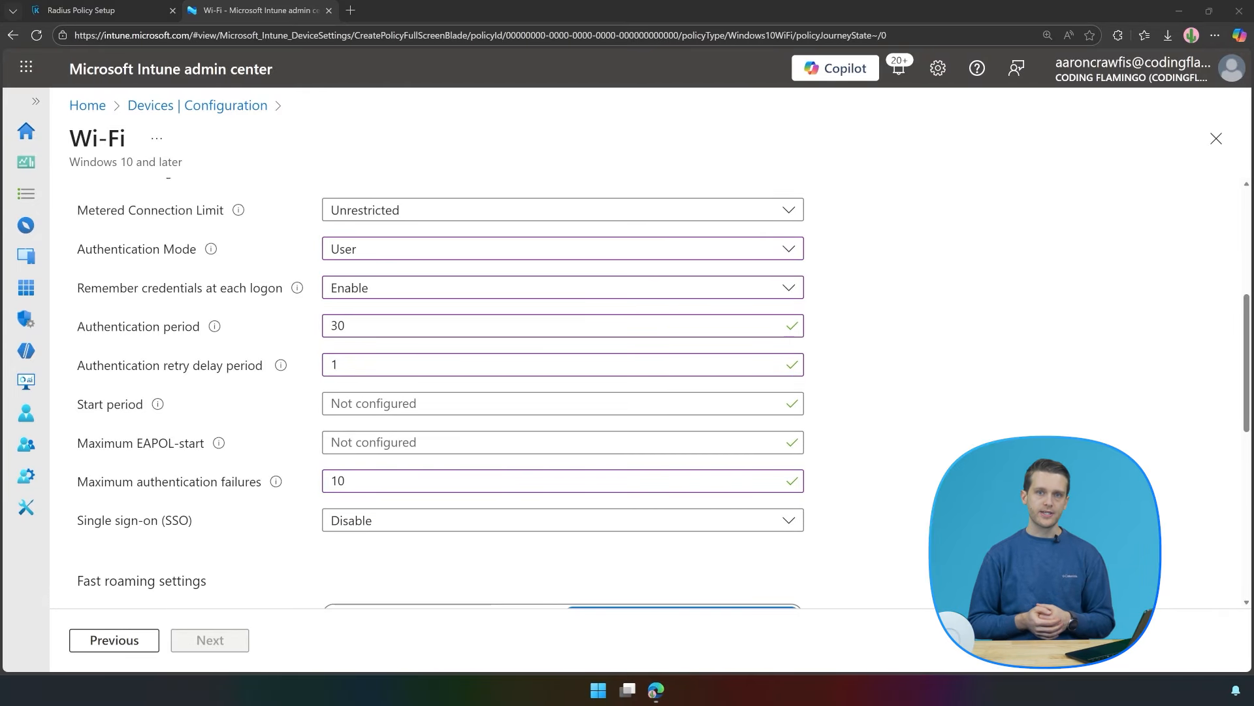
Turn on PMK caching with 1440-minute cache time and up to 255 cached PMKs.
scroll(790, 469, down, 5)
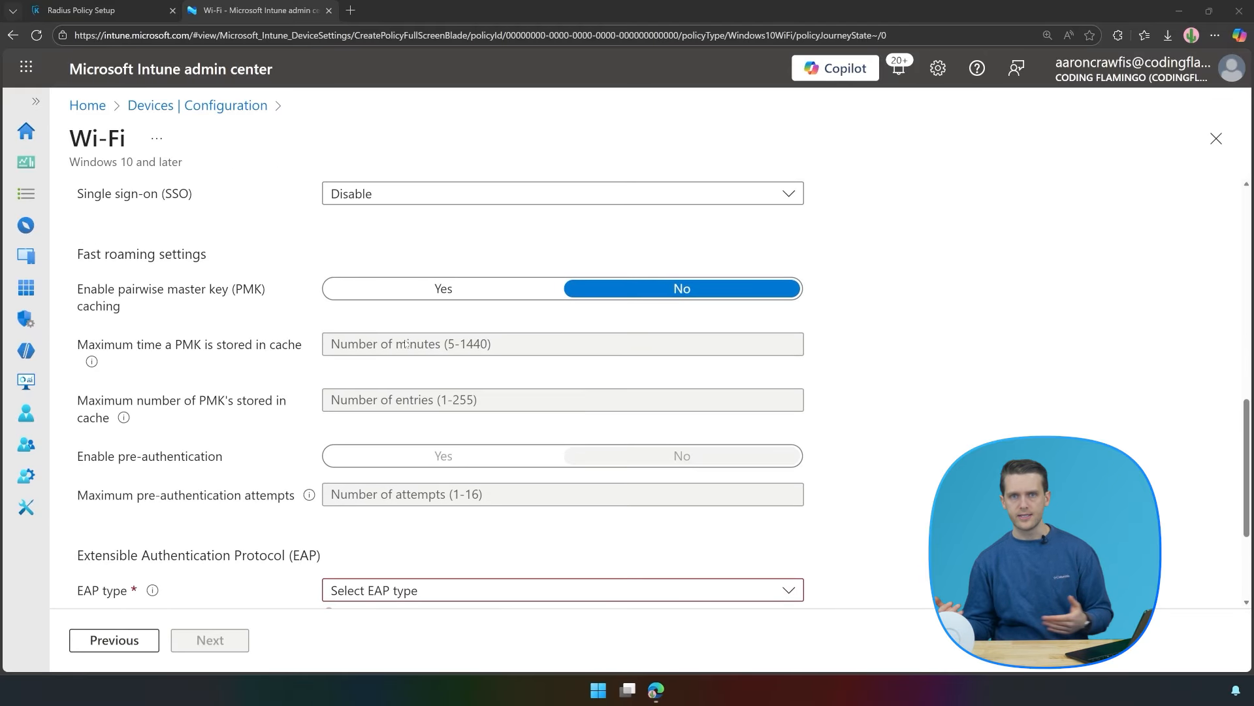
click(410, 297)
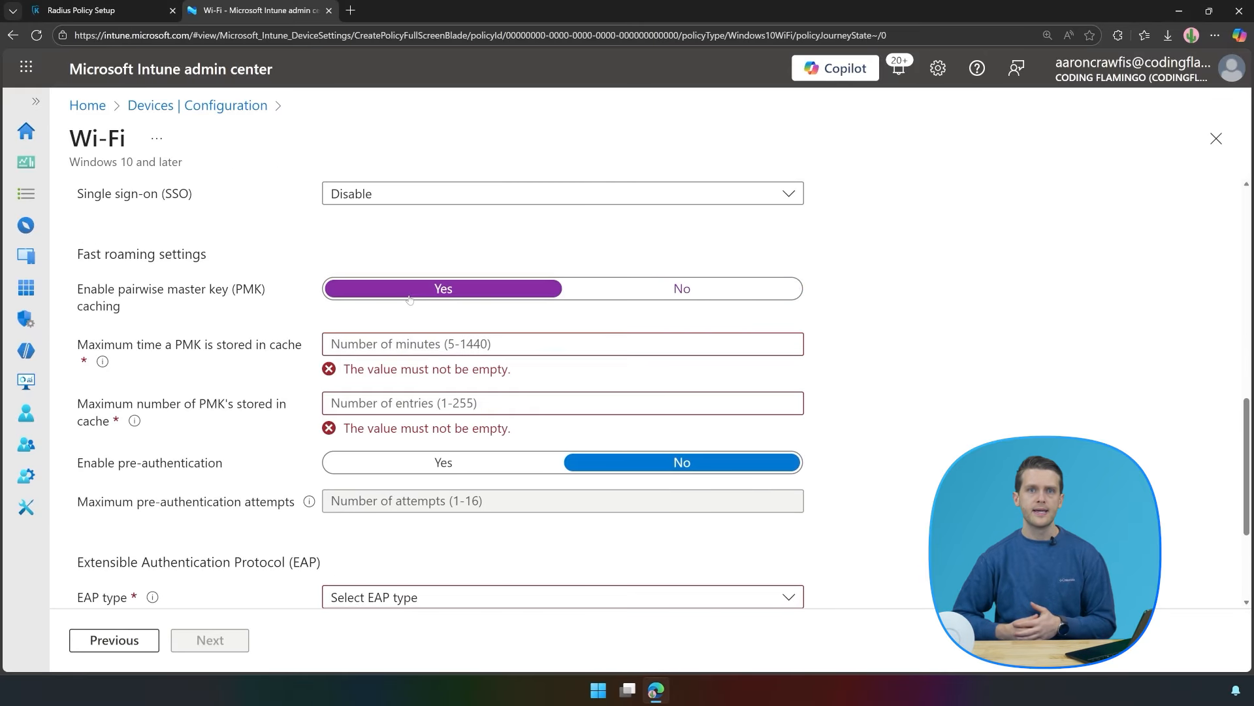
click(432, 348)
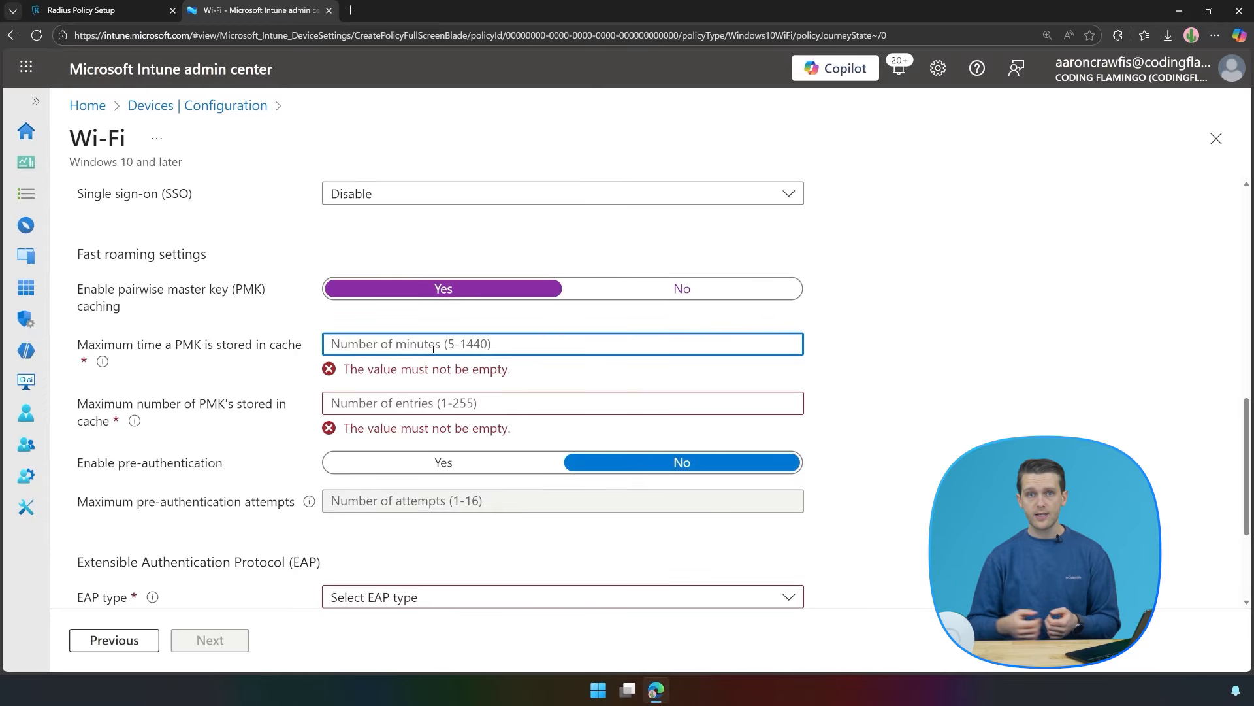
text(1440)
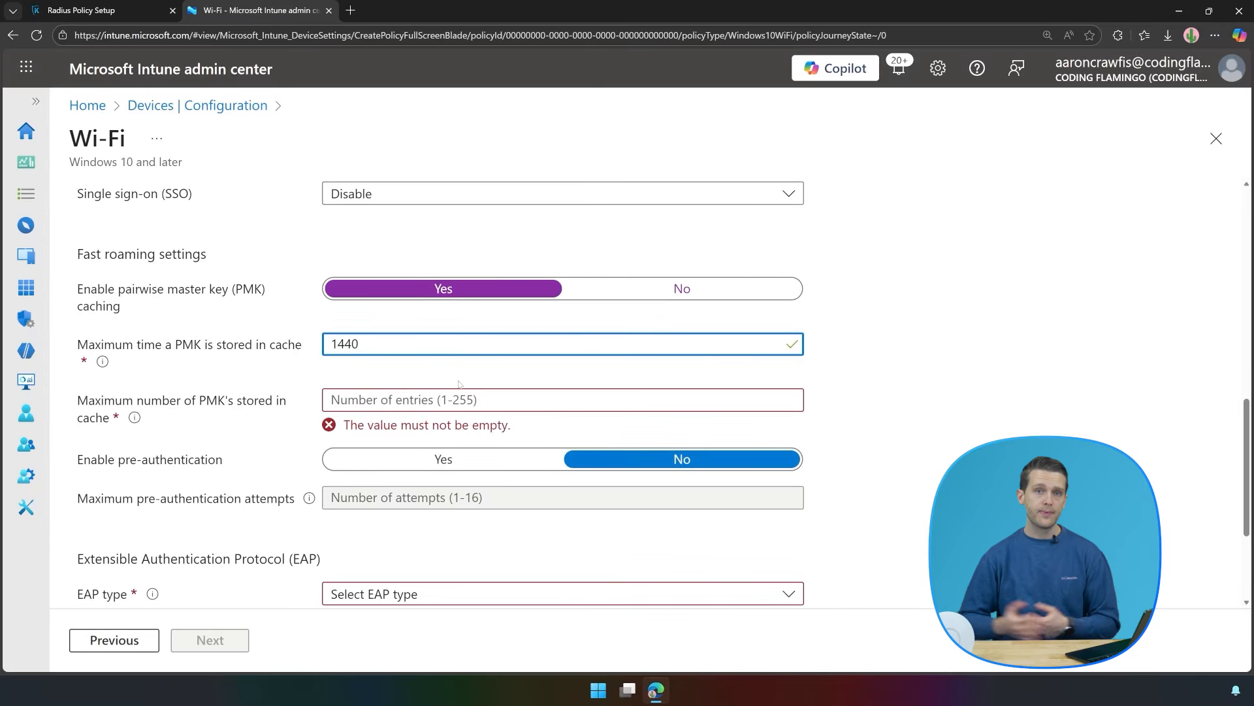
click(456, 400)
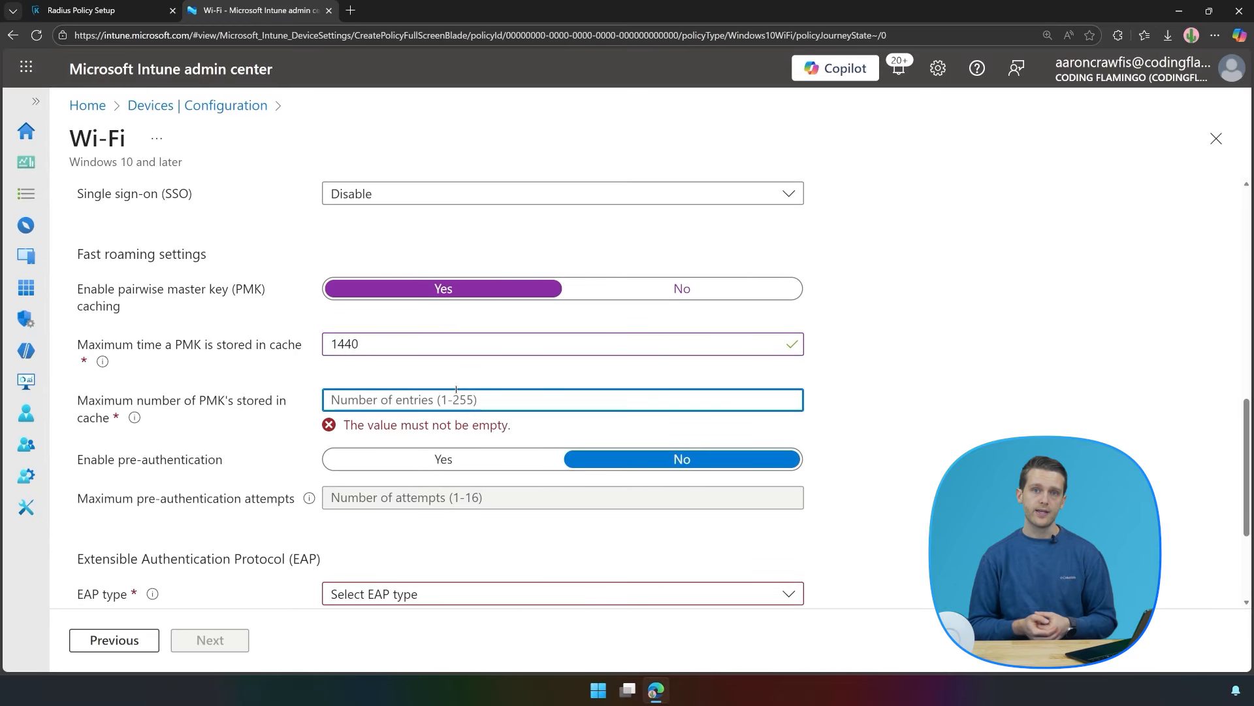
text(255)
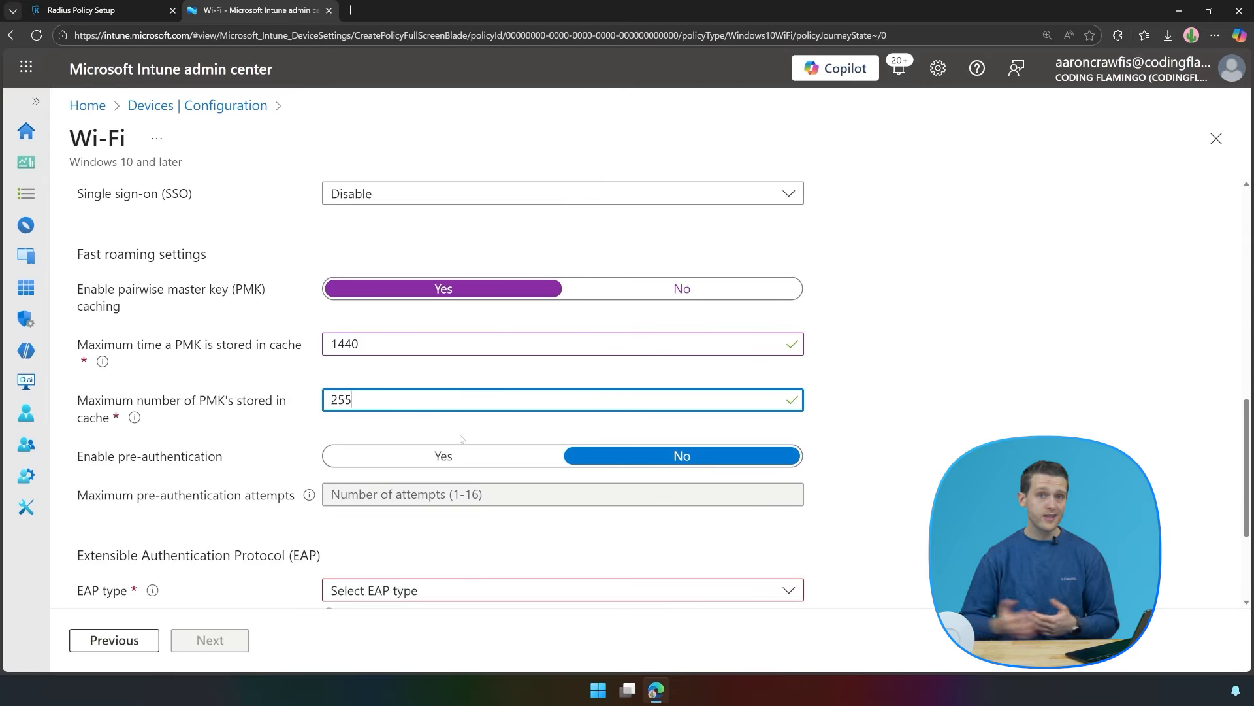
click(461, 439)
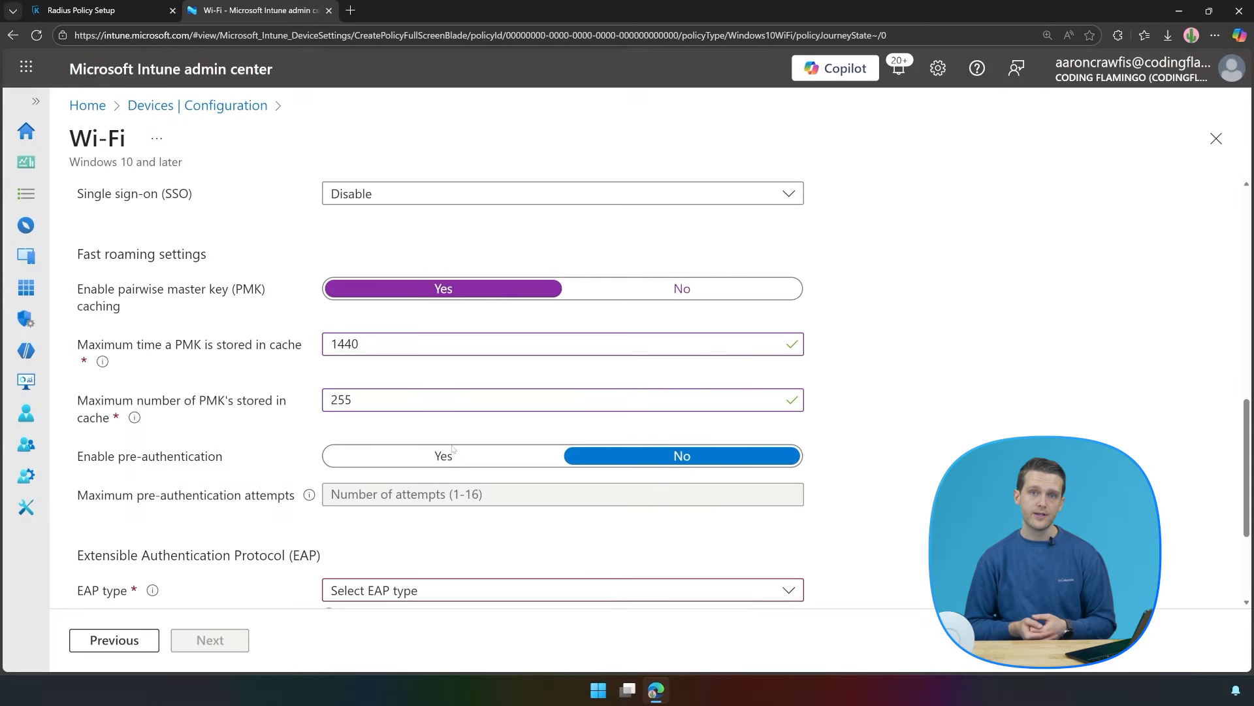
Enable pre-authentication with a maximum of 10 attempts.
click(447, 455)
click(444, 489)
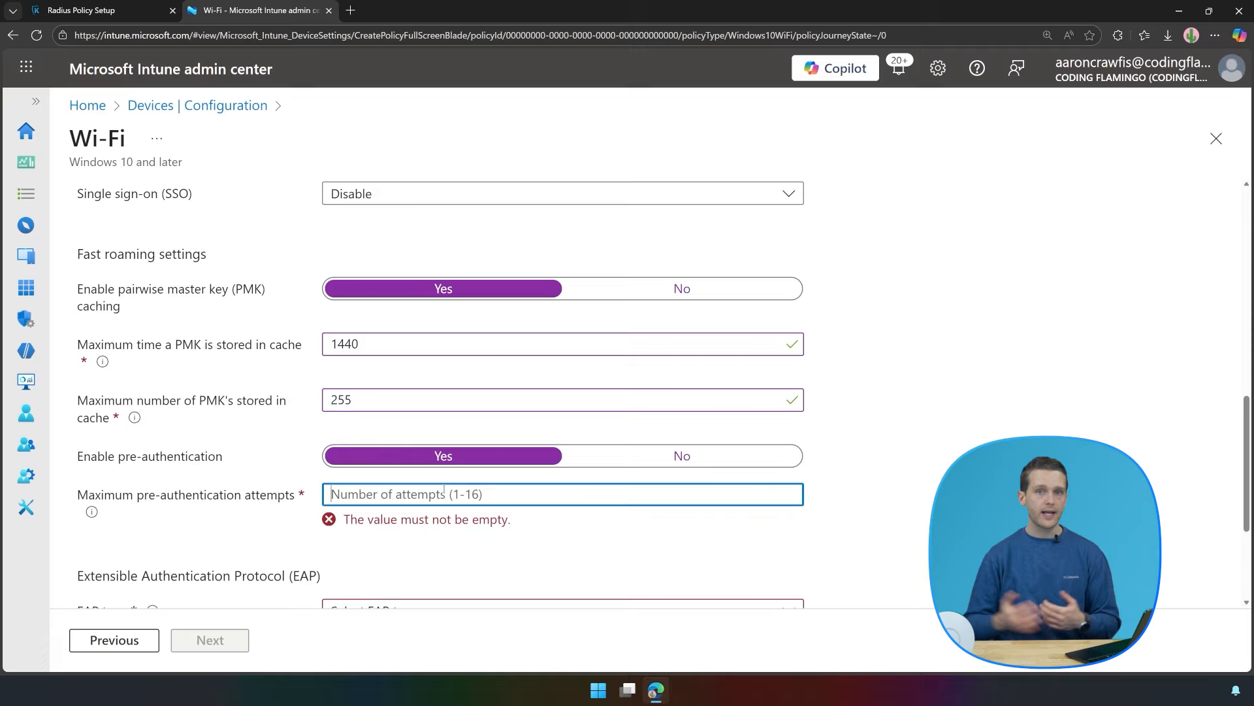
text(10)
scroll(395, 569, down, 3)
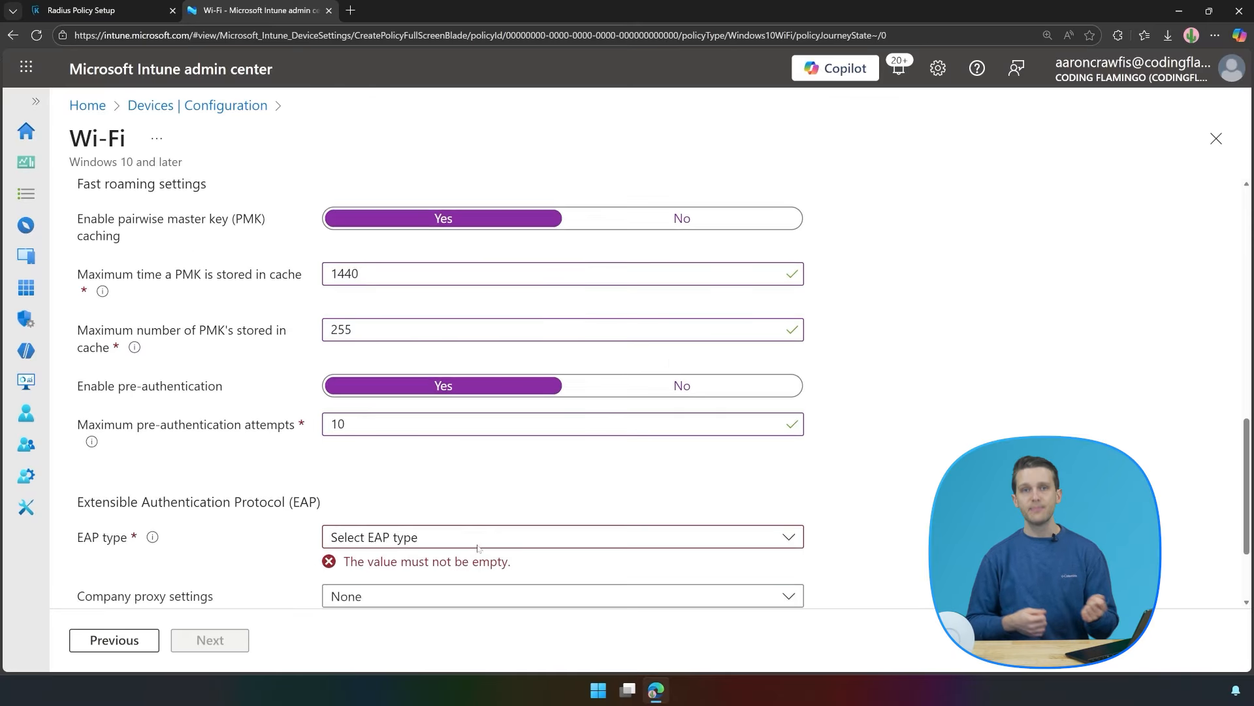
Choose EAP - TTLS as the Wi-Fi profile's EAP type.
click(450, 414)
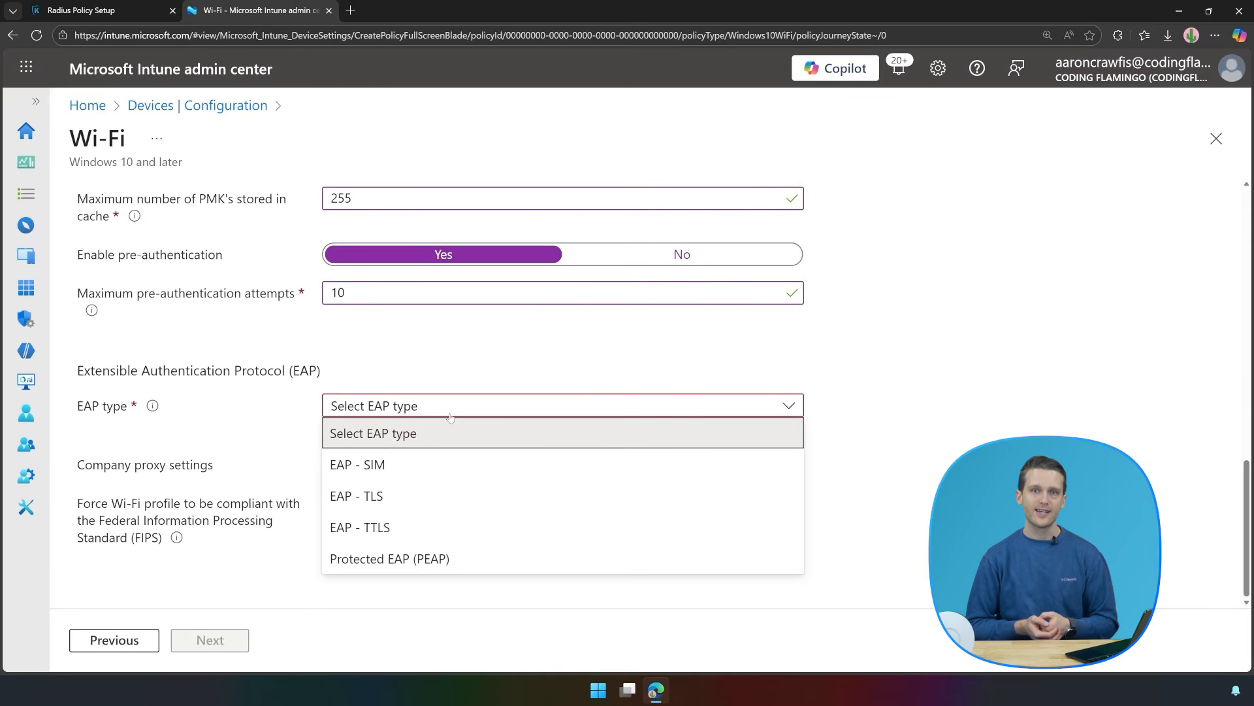
click(412, 527)
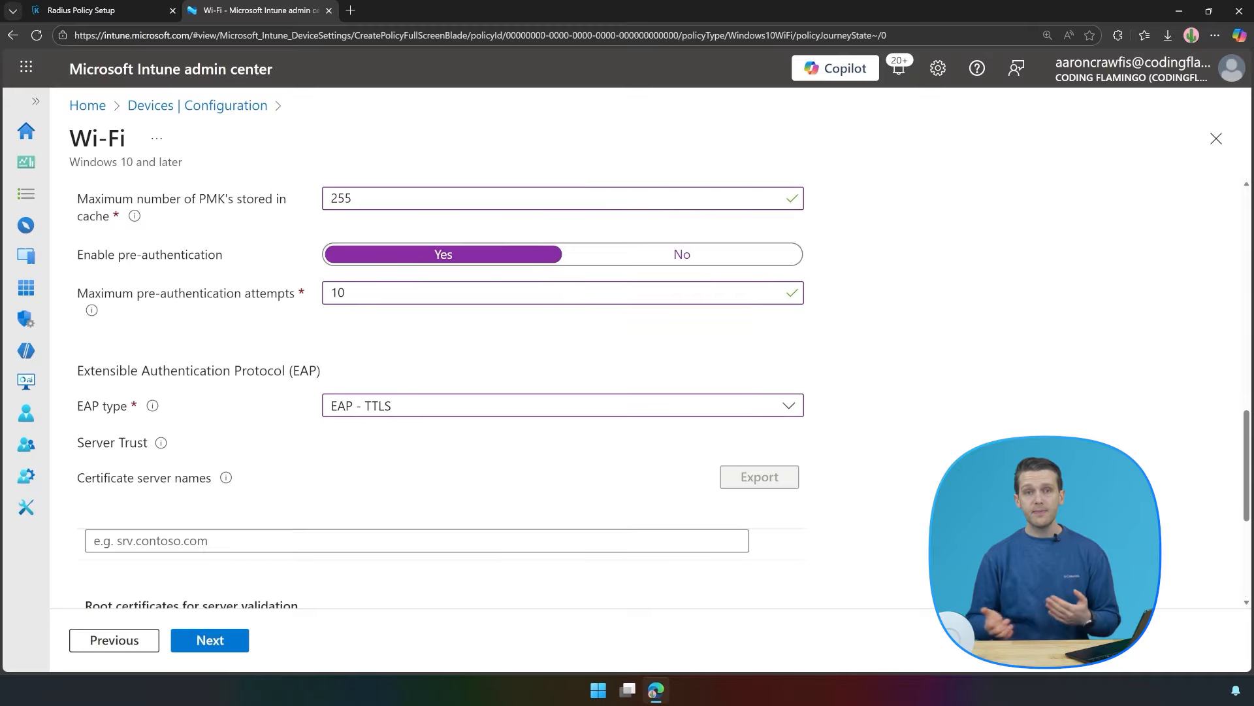
scroll(470, 454, down, 1)
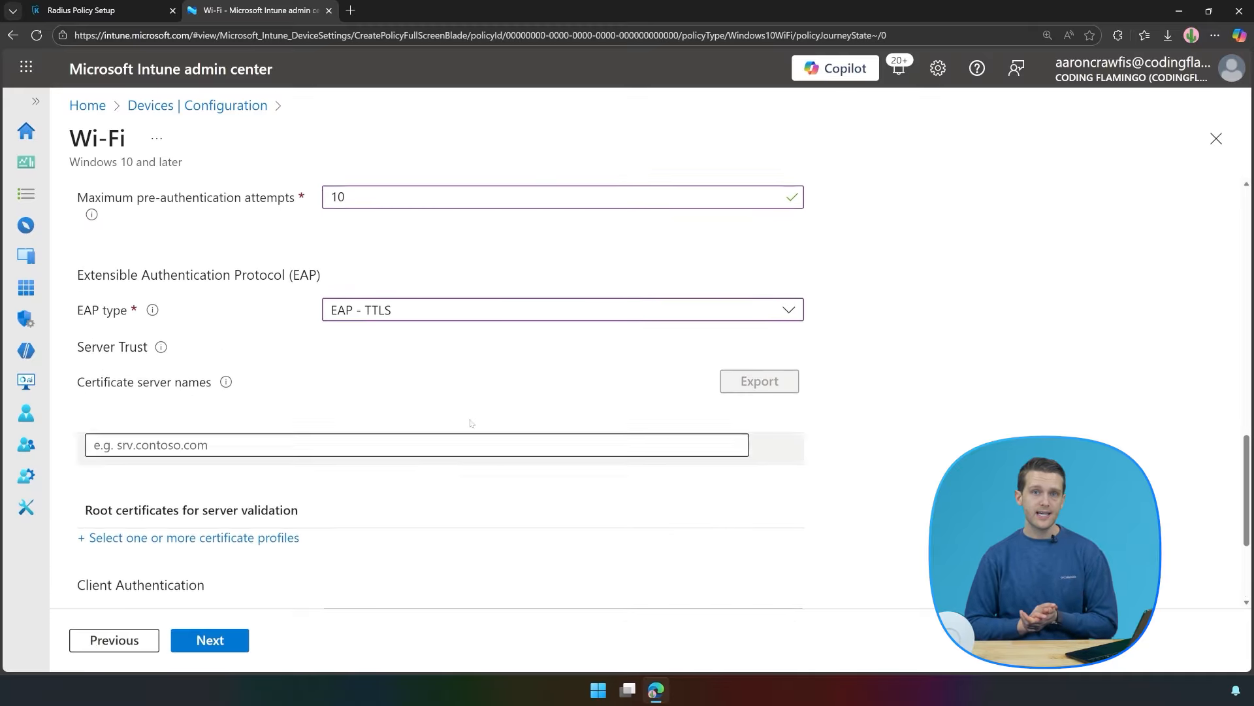
Download the server certificate from the Server Certificate section of Radius Policy Setup.
mouse_move(222, 415)
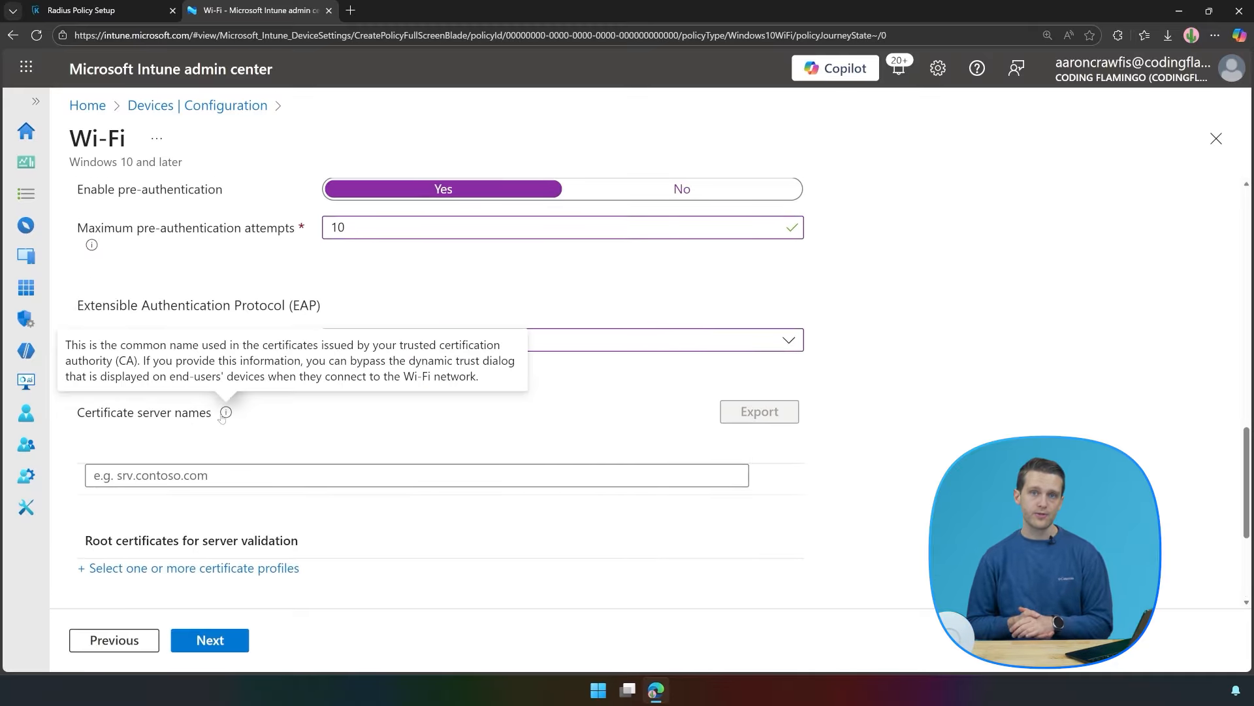
click(112, 9)
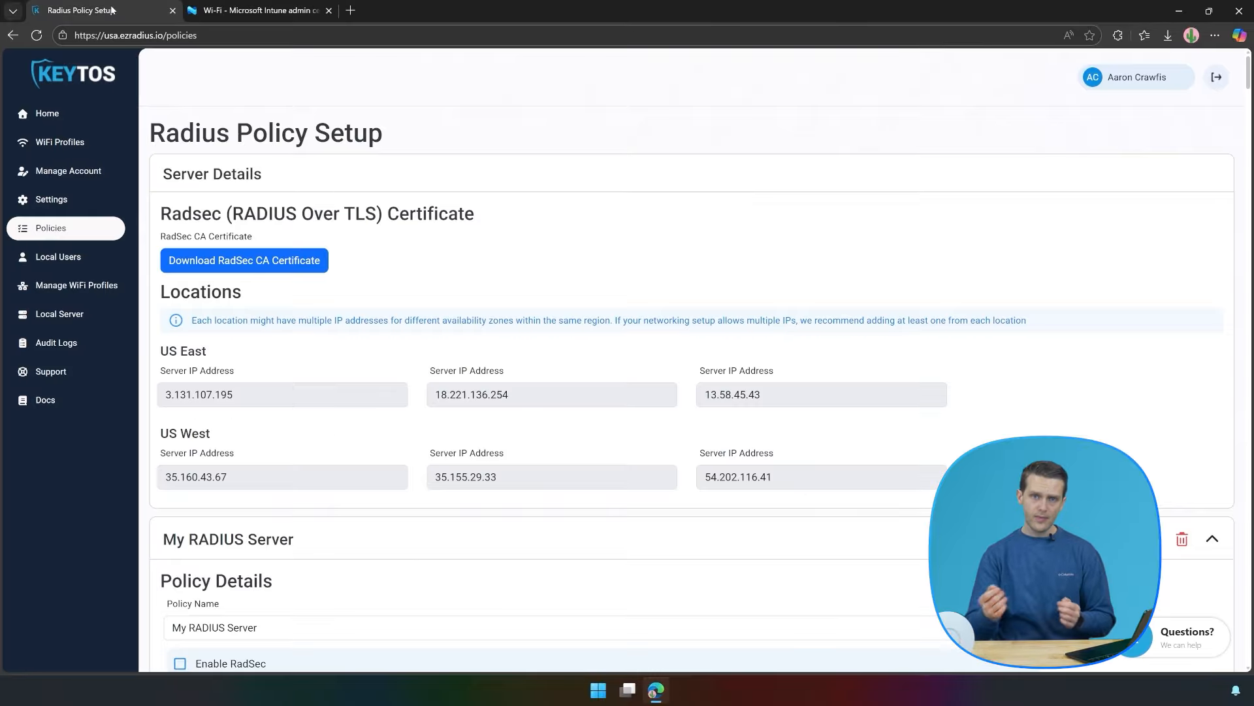
scroll(738, 320, down, 15)
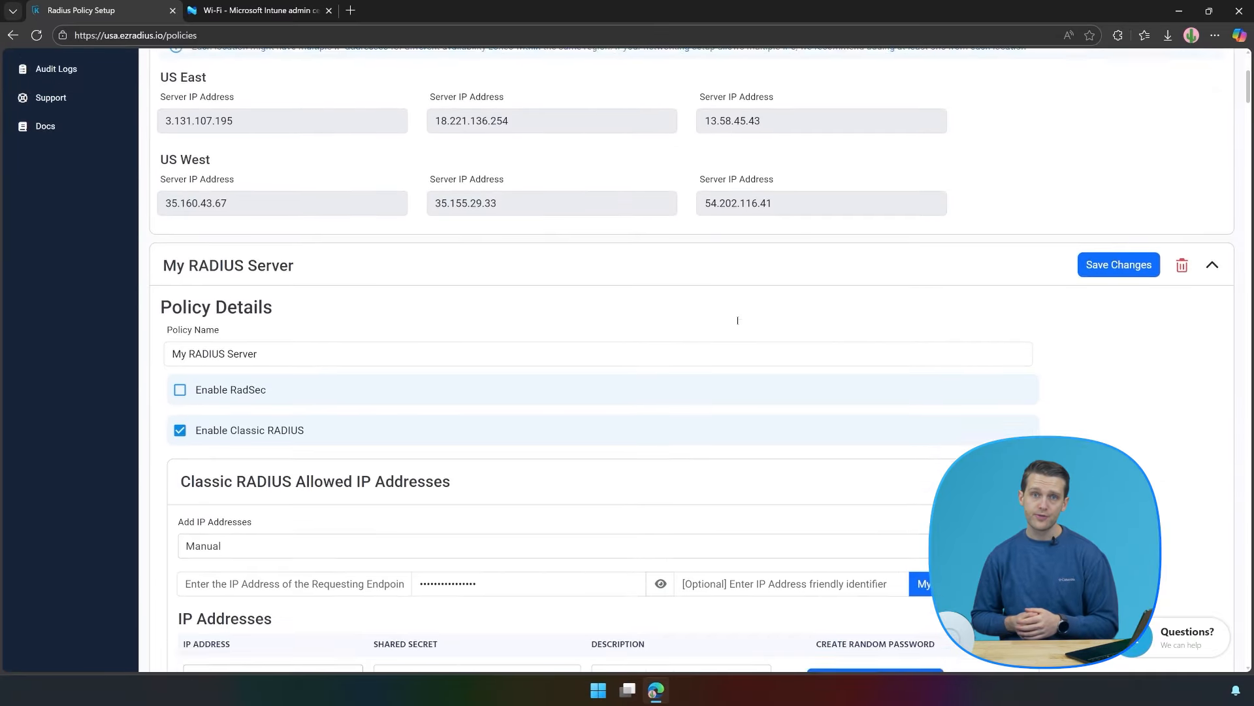
scroll(737, 320, down, 3)
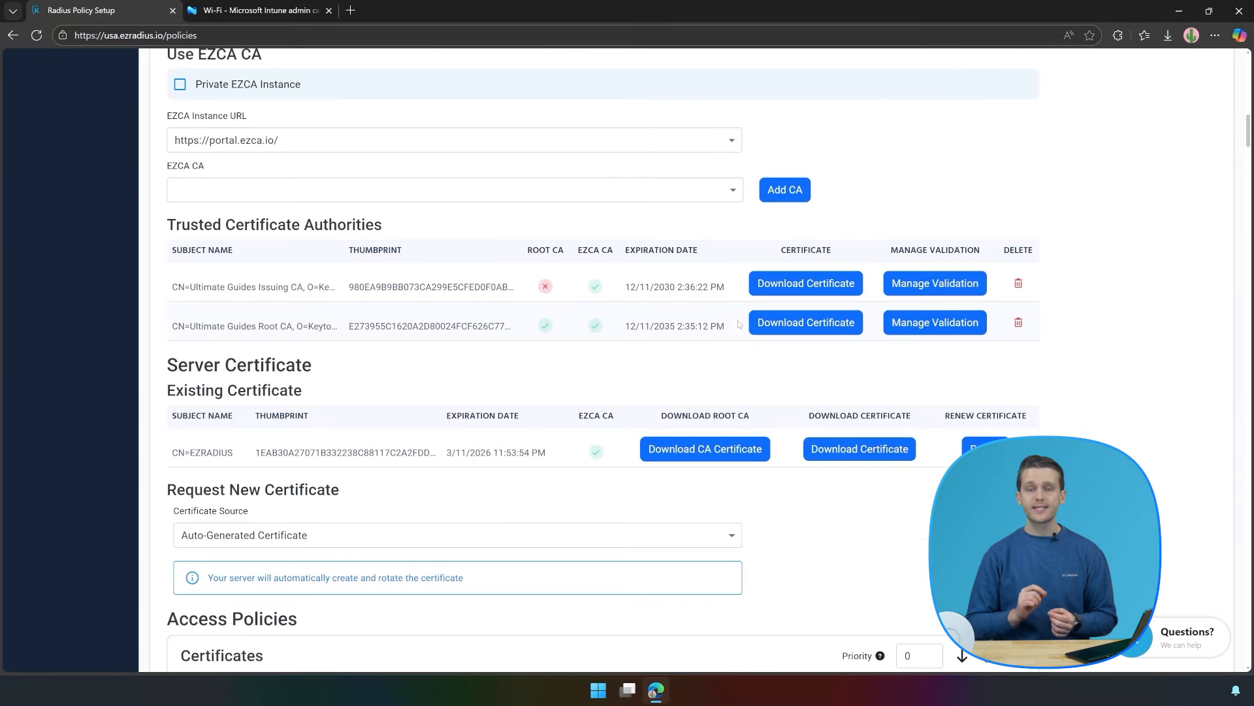
click(833, 451)
Keep the download, save it as 'RADIUS Server Certificate', and open the certificate file.
click(993, 111)
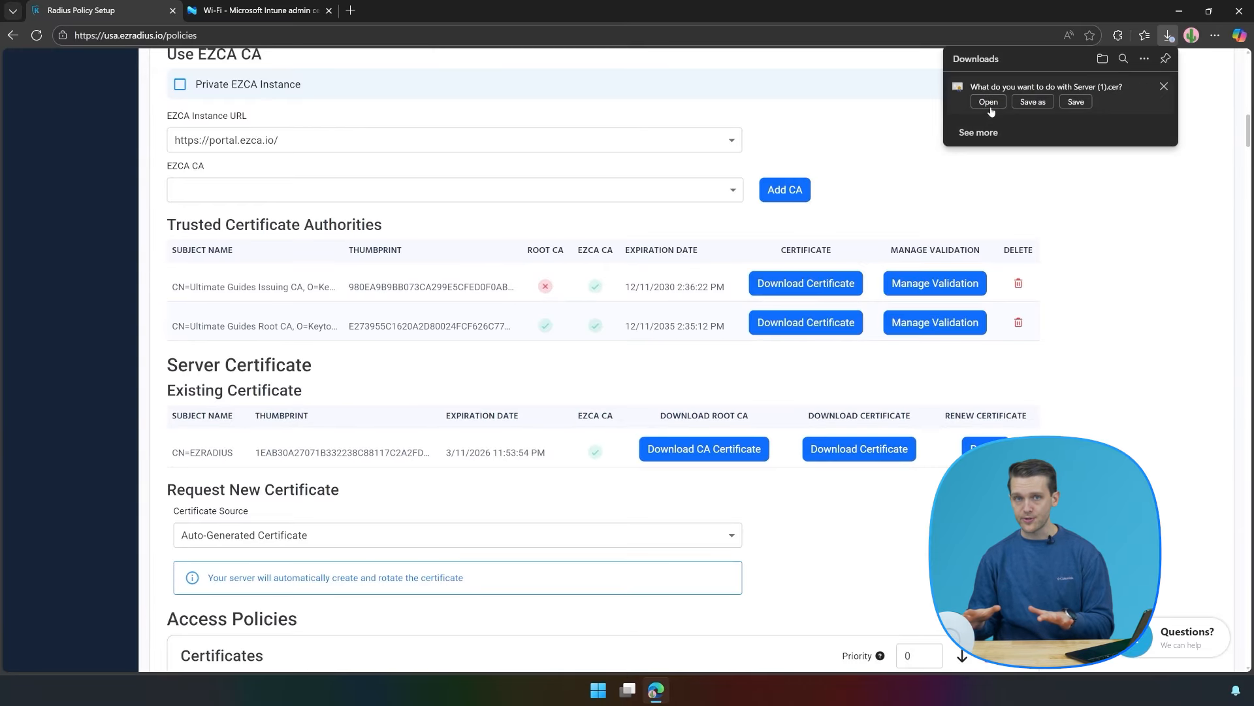
click(1026, 105)
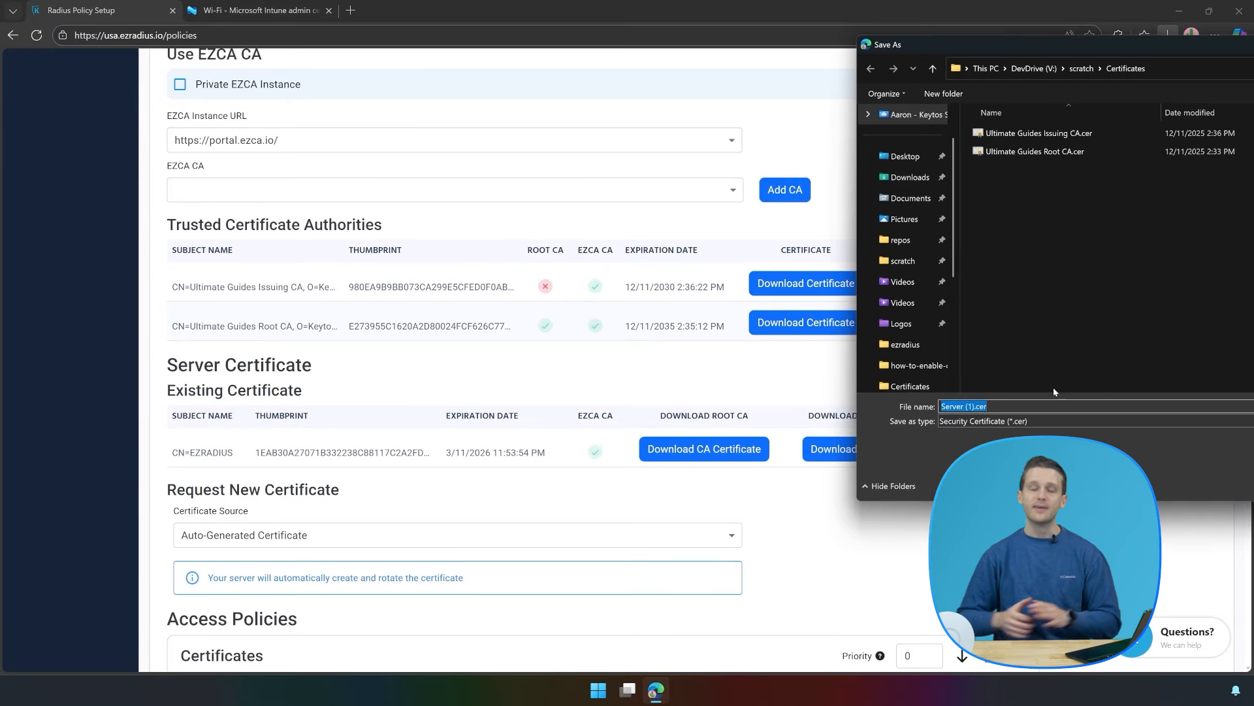
text(RADIUS Ser)
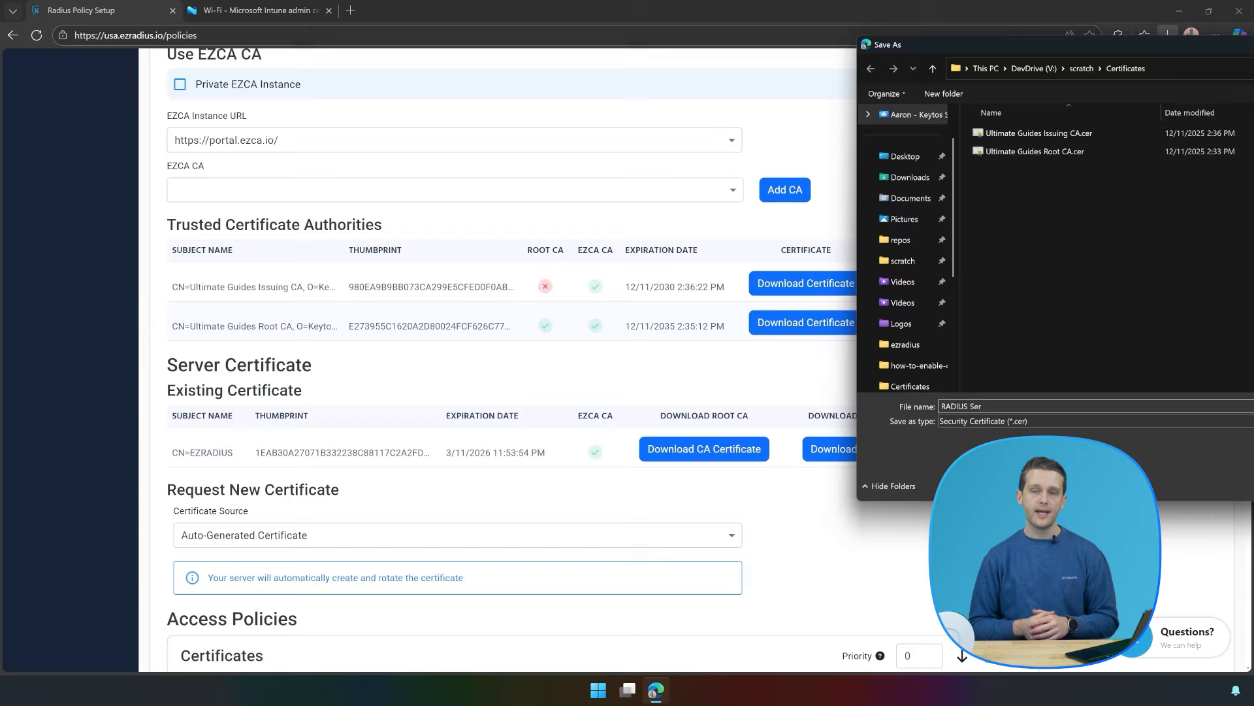
text(ver Certificate)
key(Return)
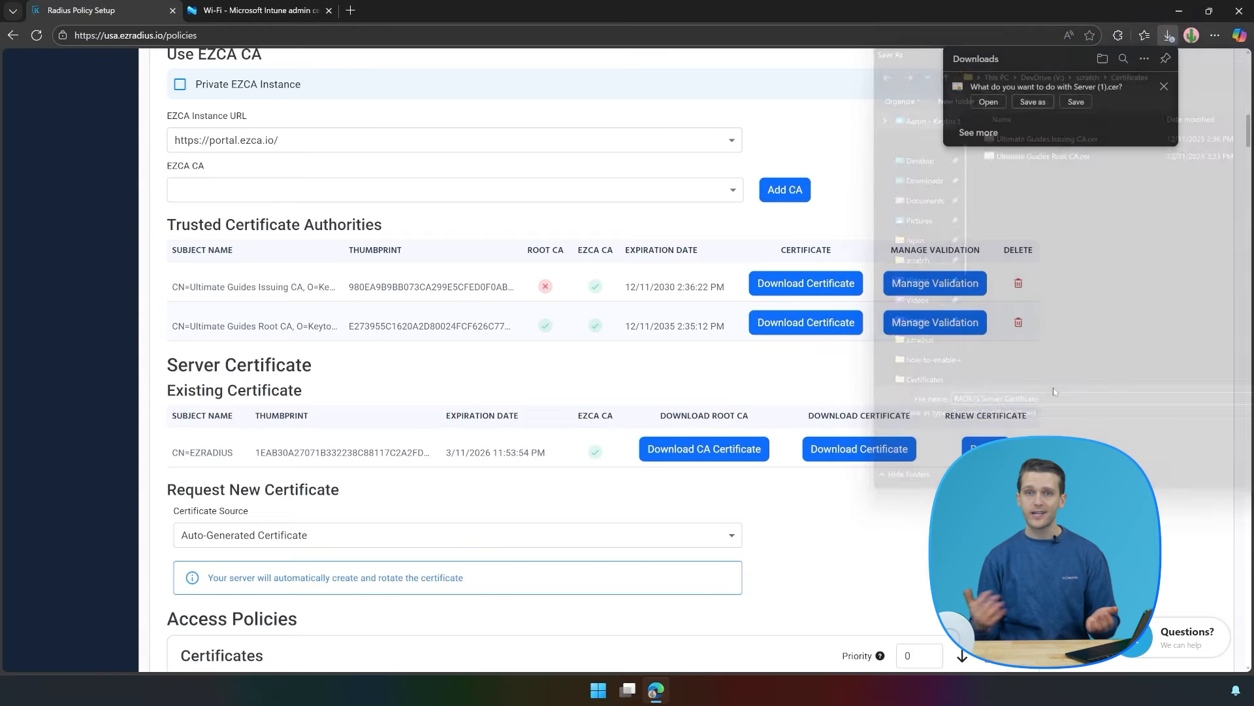
click(1049, 99)
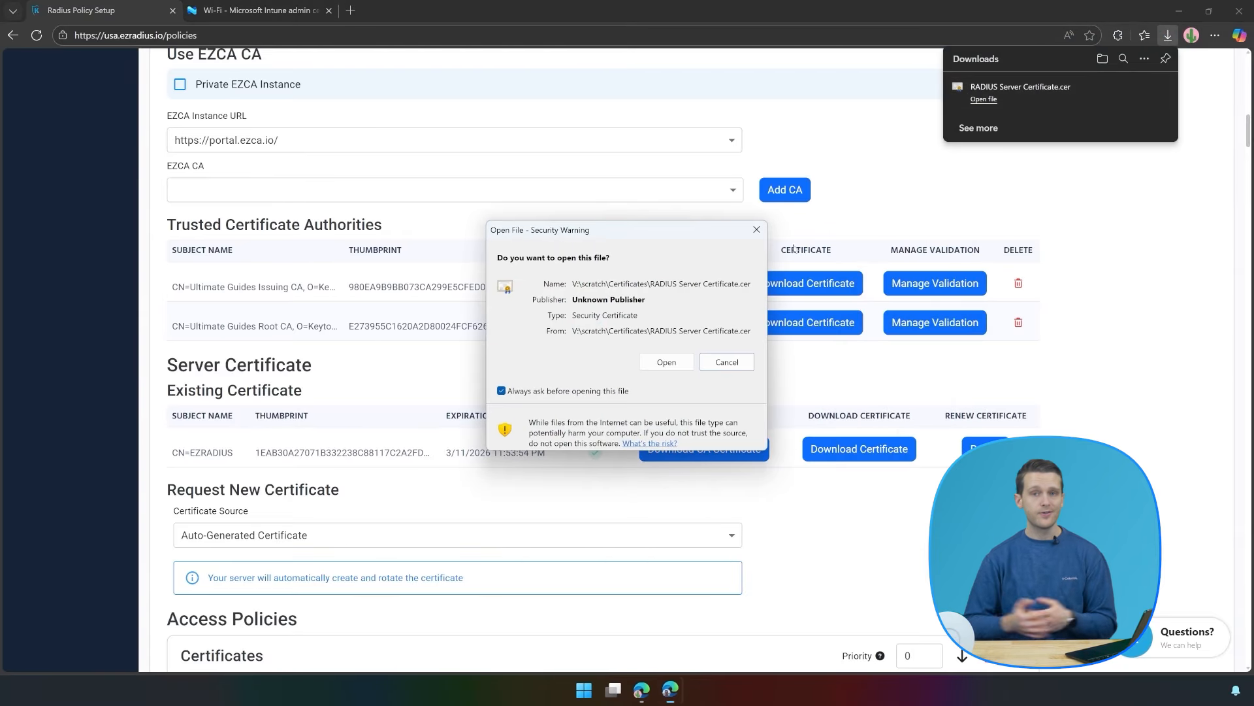
click(666, 362)
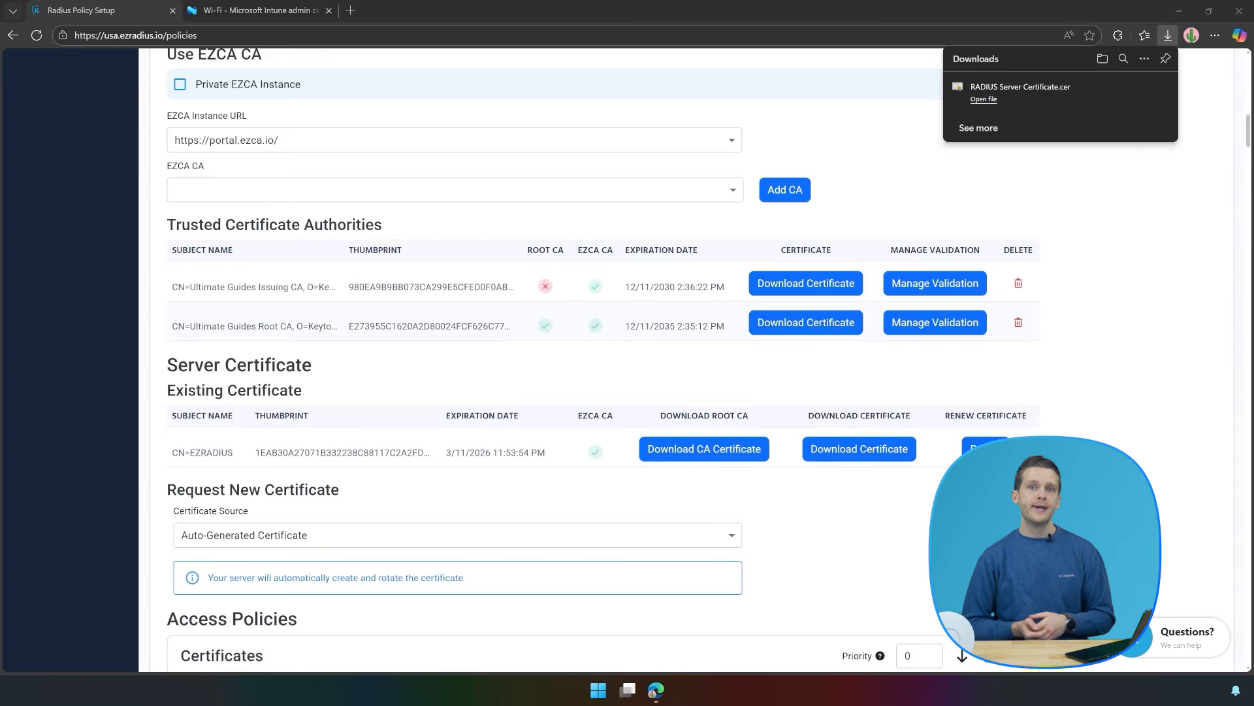
Add EZRADIUS from the certificate's Subject as the first certificate server name.
drag(703, 197, 840, 203)
click(277, 9)
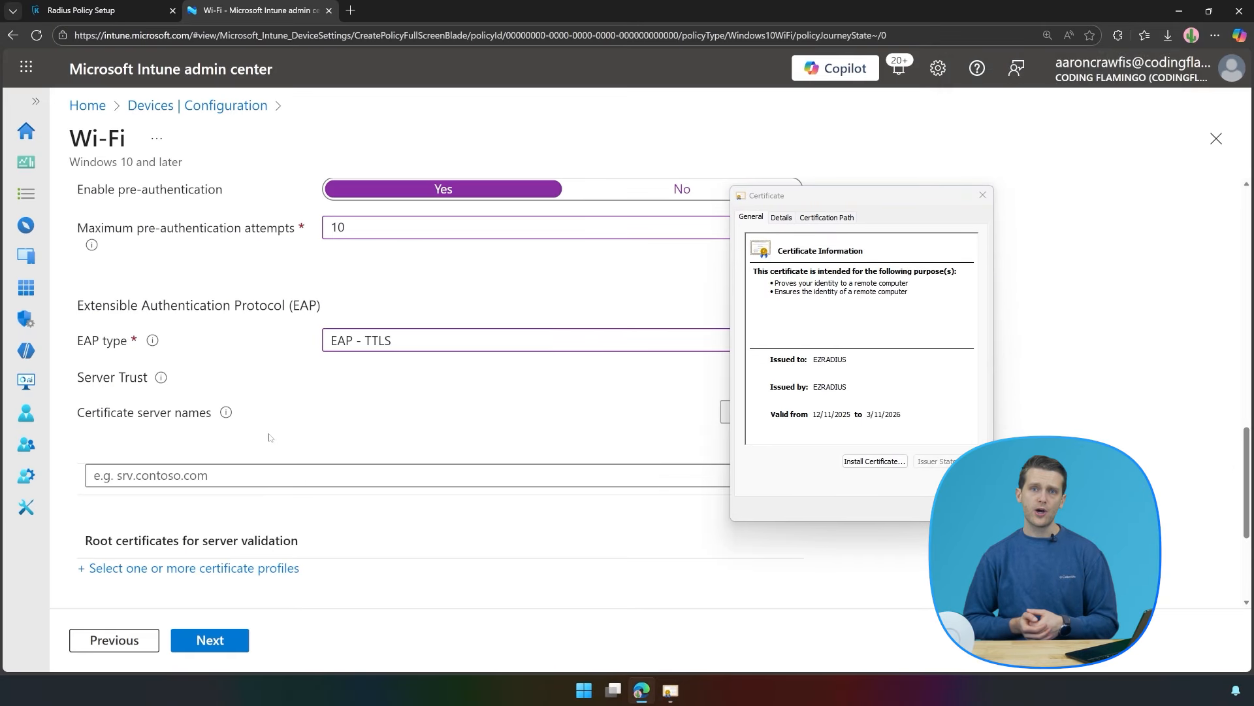
click(783, 217)
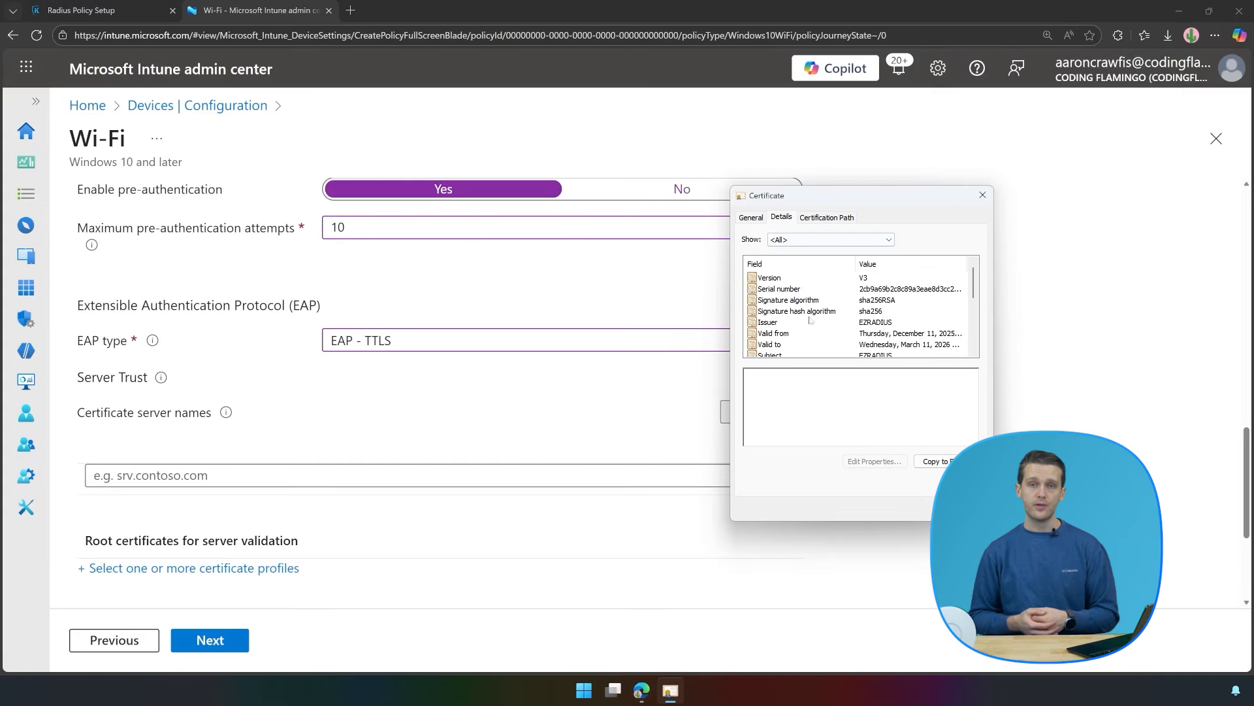
click(869, 322)
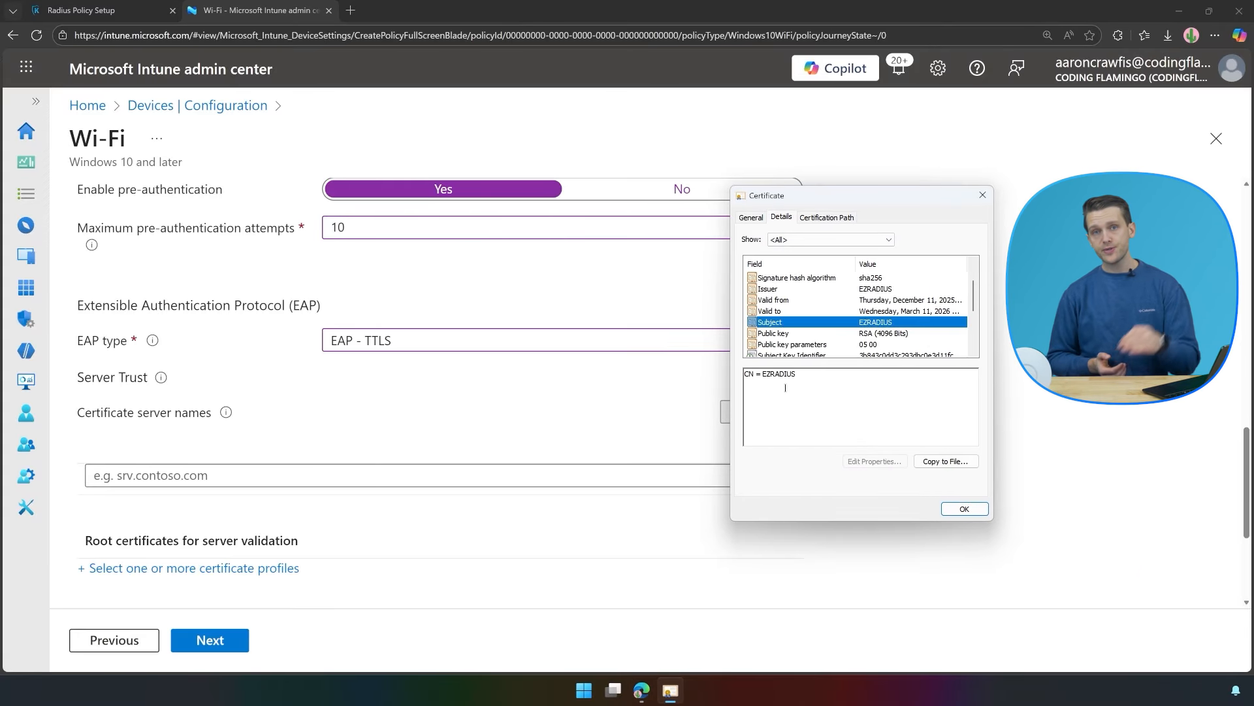
double_click(784, 374)
key(ctrl+c)
click(149, 475)
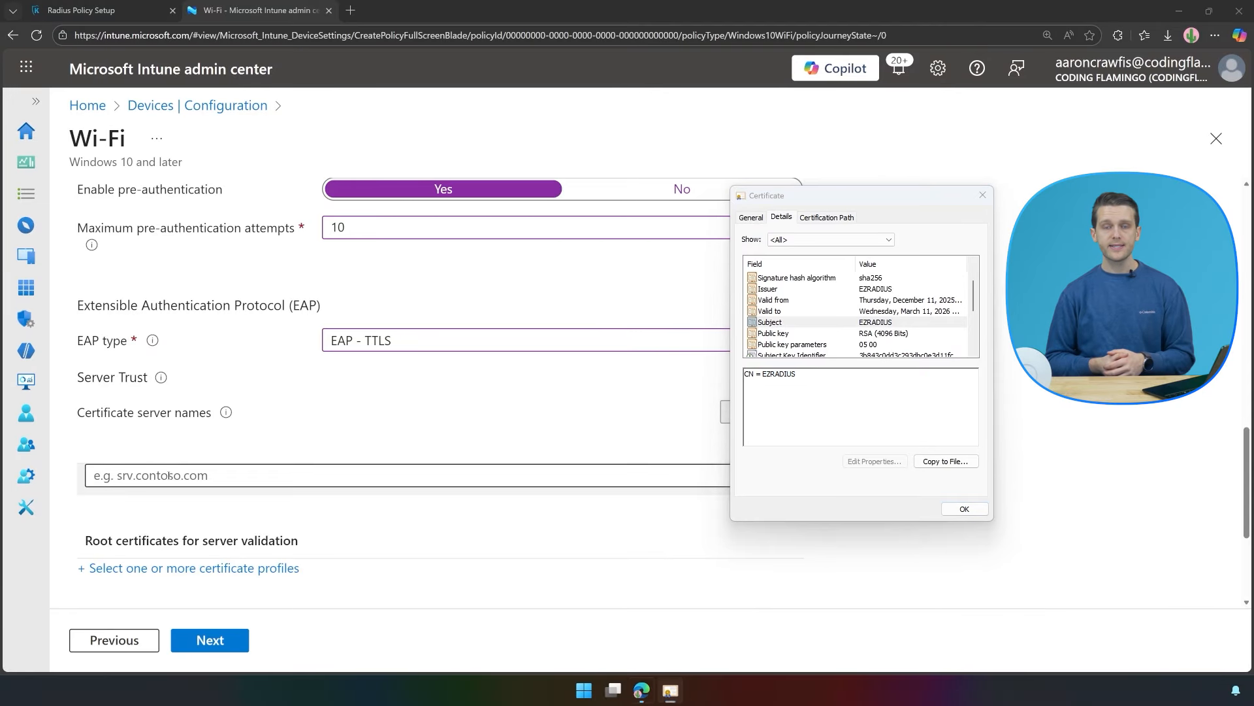
key(ctrl+v)
Add Subject Alternative Name addresses 3.131.107.195 and 18.221.136.254 as certificate server names.
scroll(823, 333, down, 1)
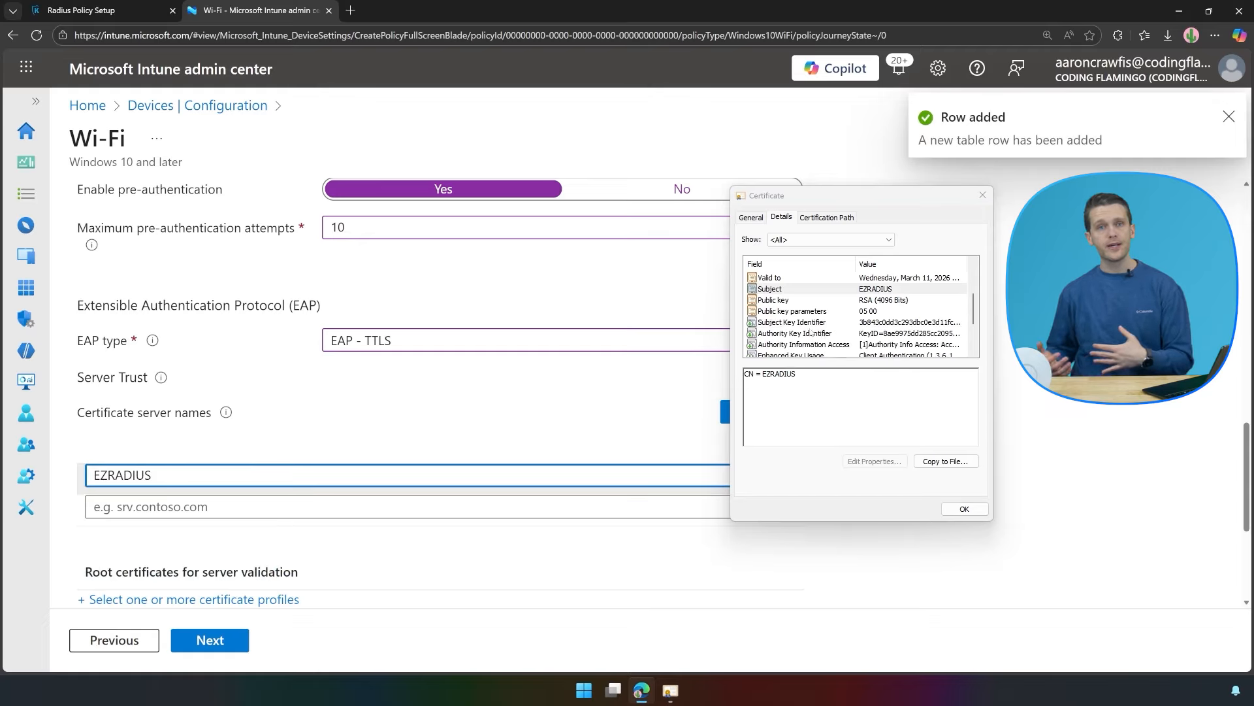
scroll(808, 333, down, 1)
click(803, 334)
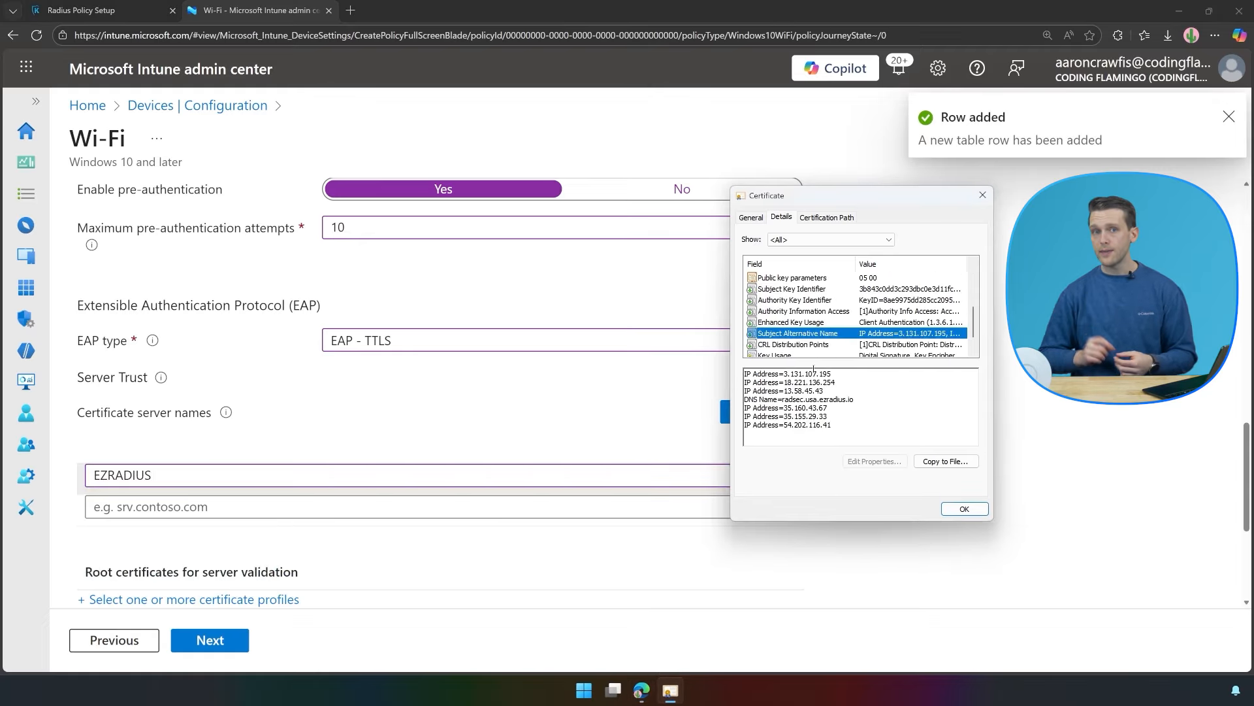
drag(784, 374, 846, 367)
key(ctrl+c)
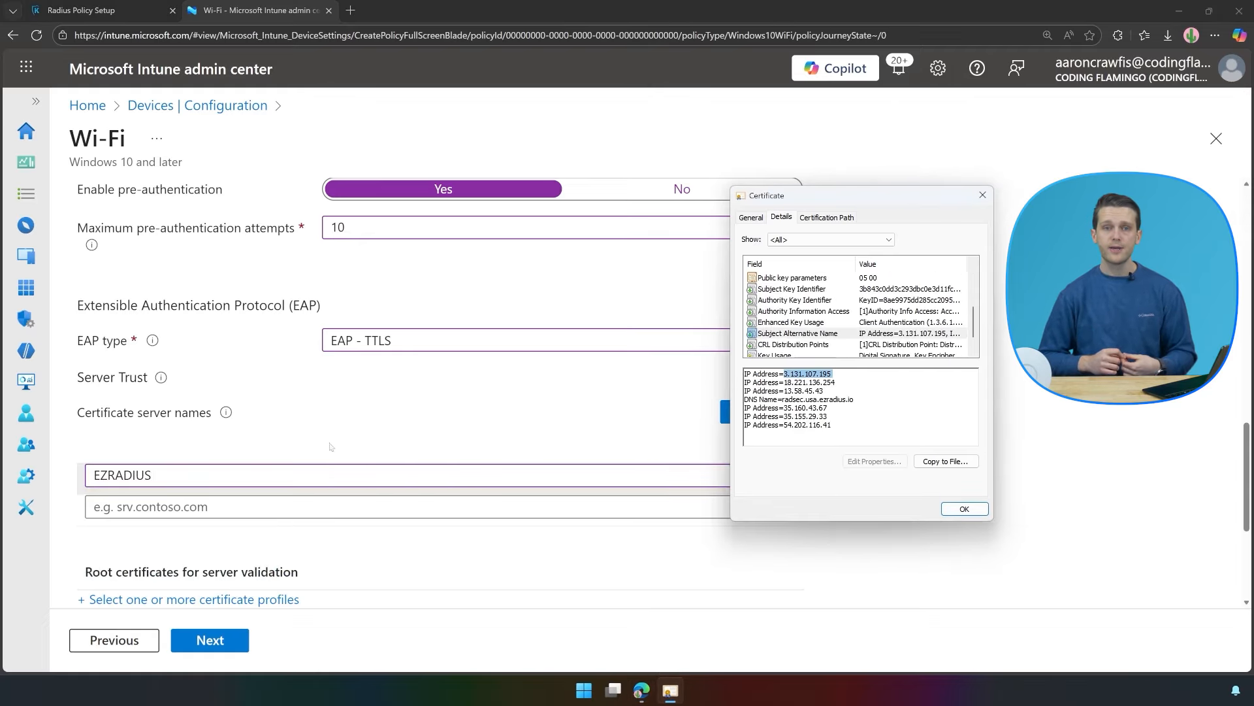
click(215, 508)
key(ctrl+v)
click(852, 374)
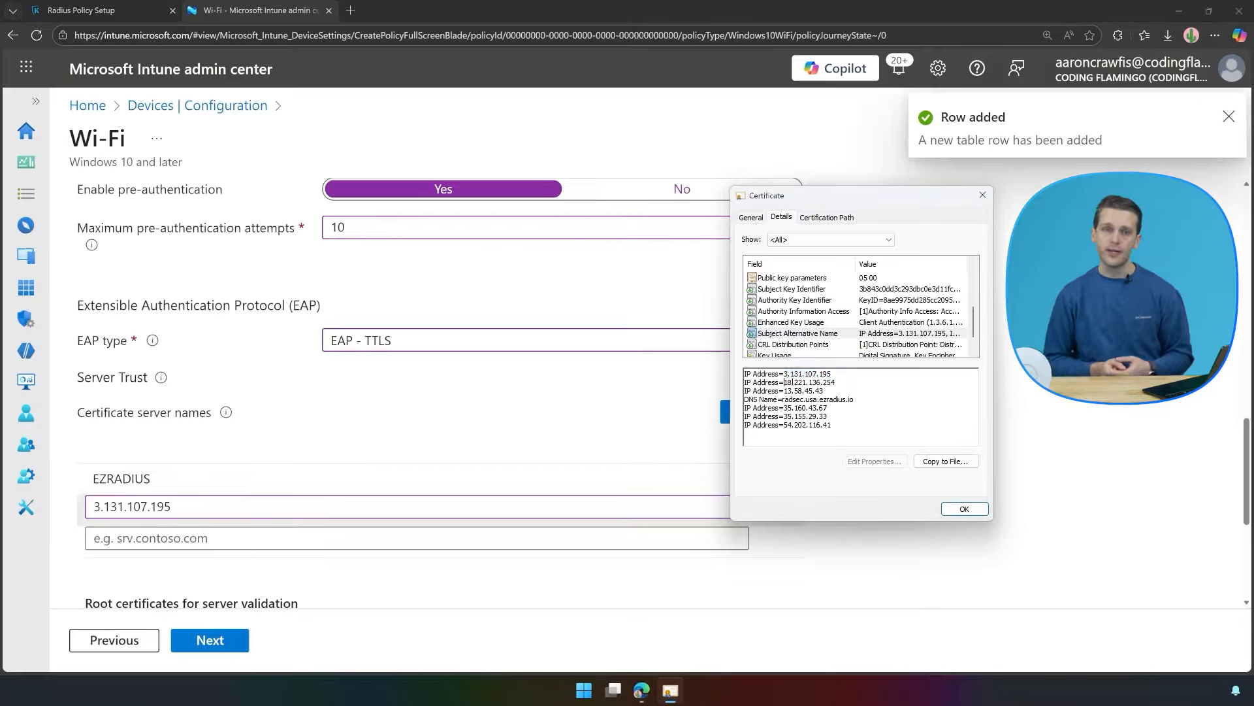
drag(785, 383, 849, 386)
key(ctrl+c)
click(208, 538)
key(ctrl+v)
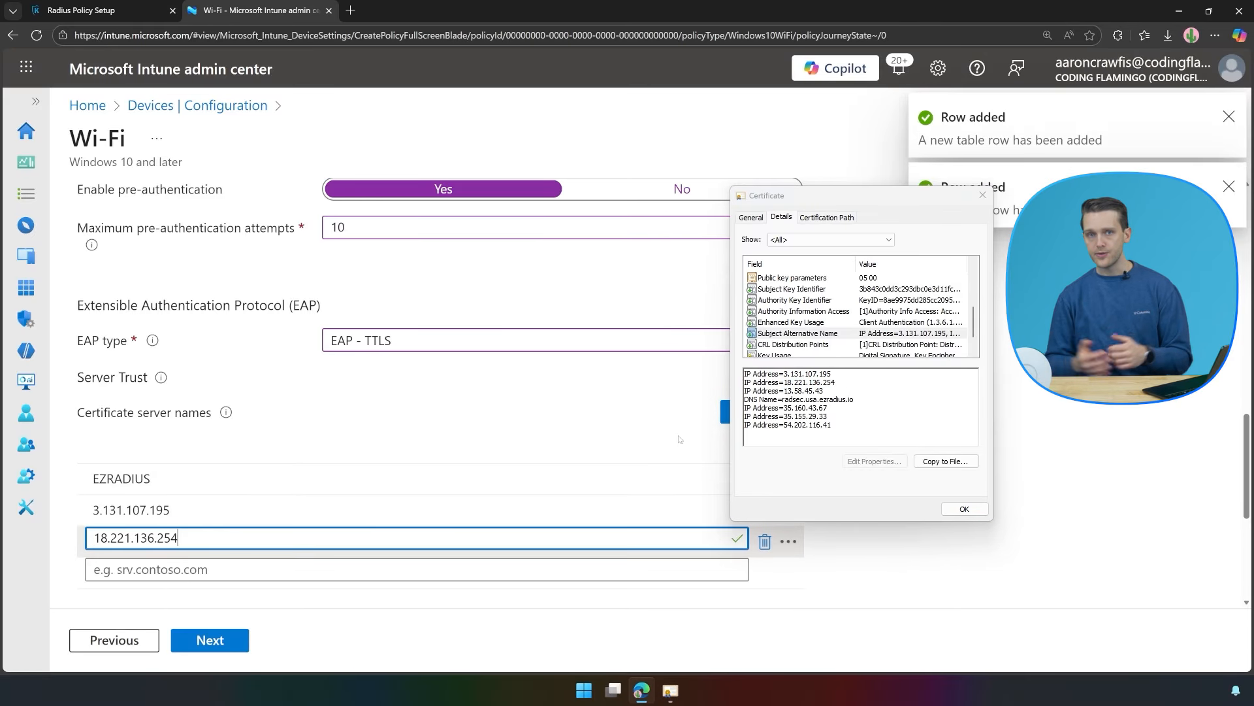
Add 13.58.45.43 and radsec.usa.ezradius.io as certificate server names.
click(802, 390)
drag(785, 391, 858, 389)
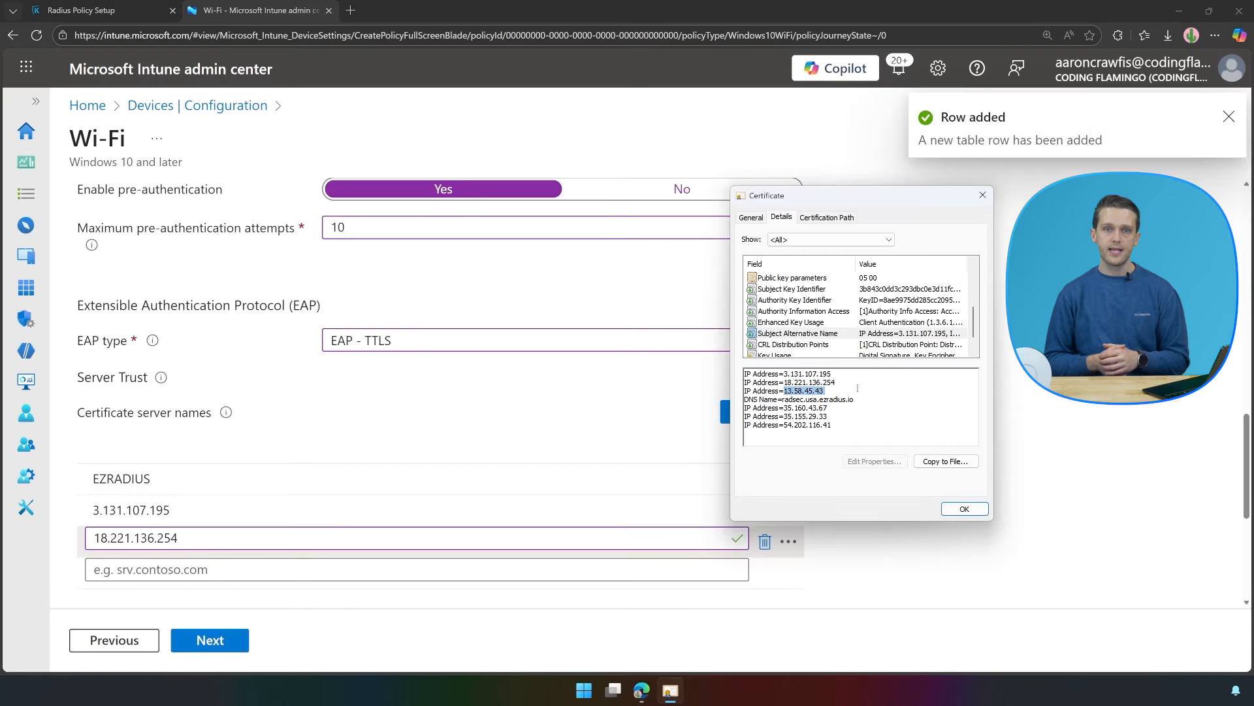
key(ctrl+c)
click(457, 569)
key(ctrl+v)
click(827, 392)
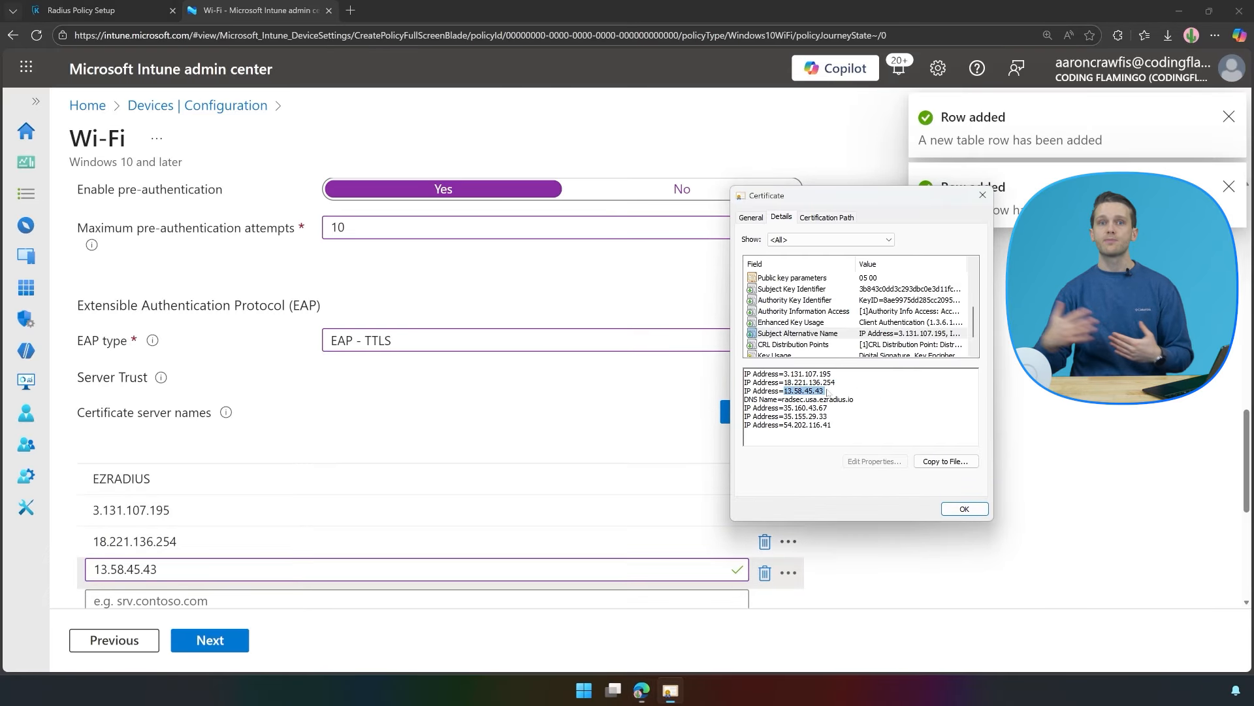
click(785, 397)
drag(782, 399, 856, 400)
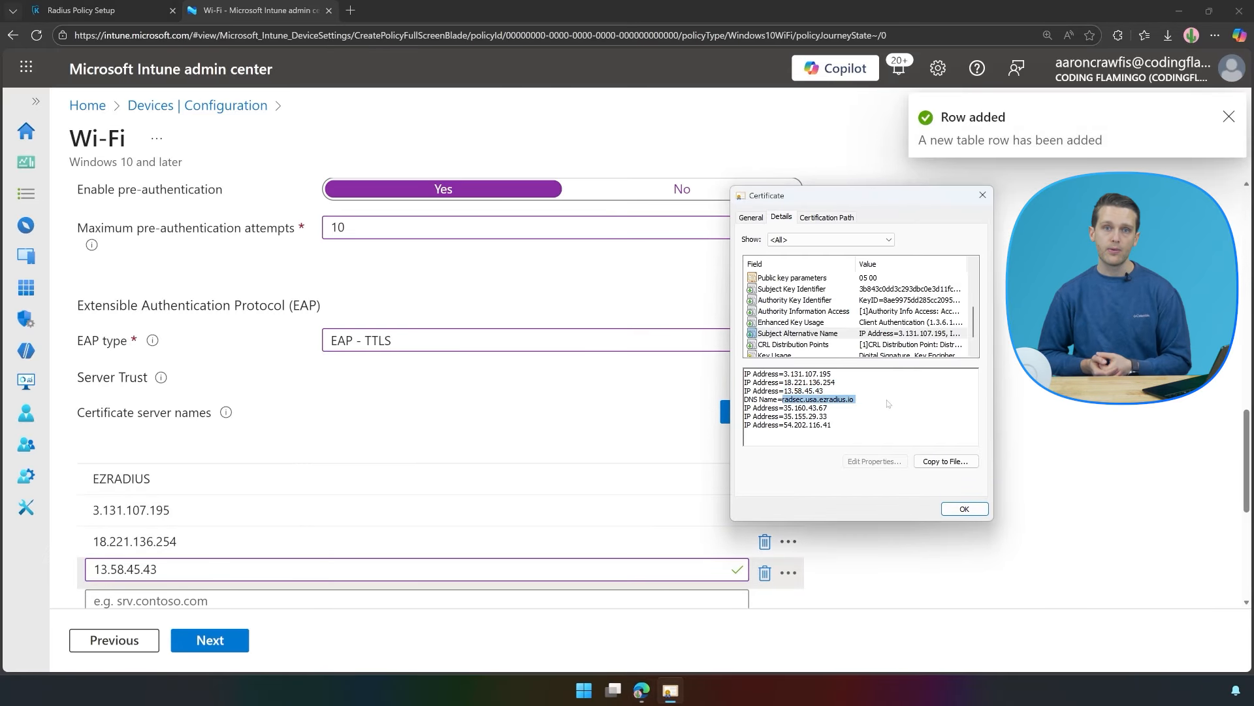
scroll(139, 503, down, 2)
key(ctrl+c)
click(141, 471)
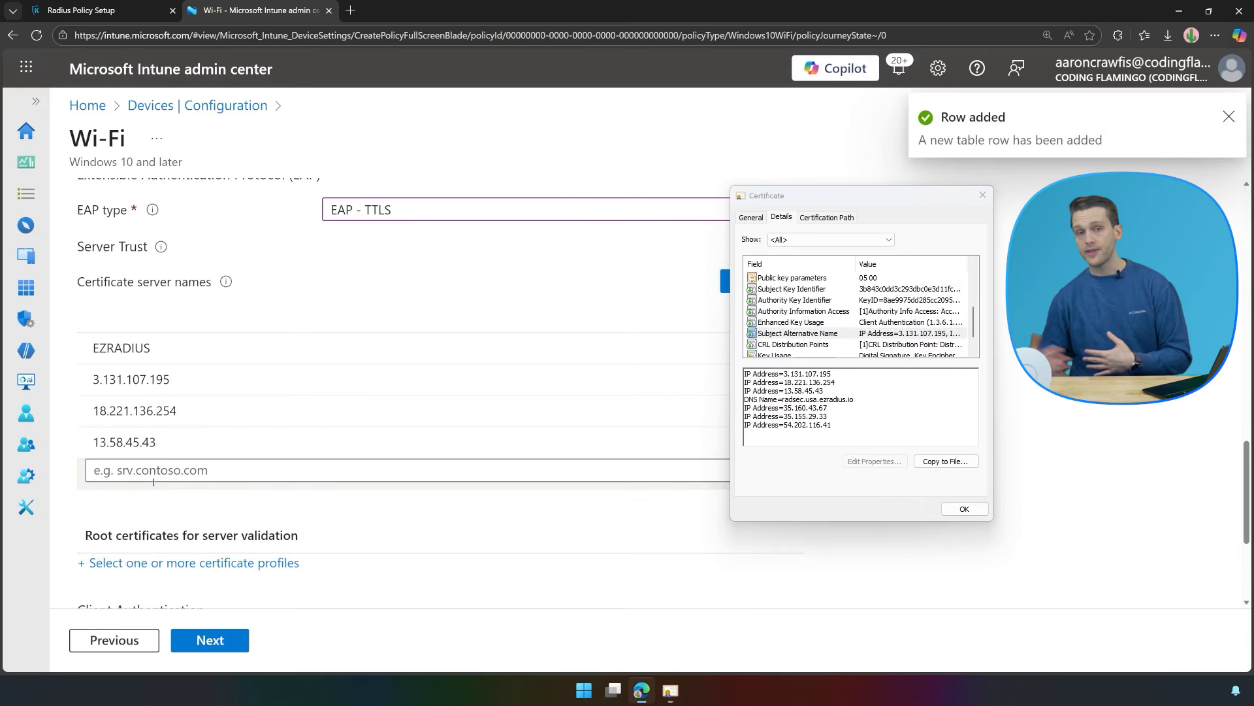
key(ctrl+v)
Add 35.160.43.67 and 35.155.29.33 as certificate server names.
drag(785, 408, 828, 408)
key(ctrl+c)
click(320, 501)
key(ctrl+v)
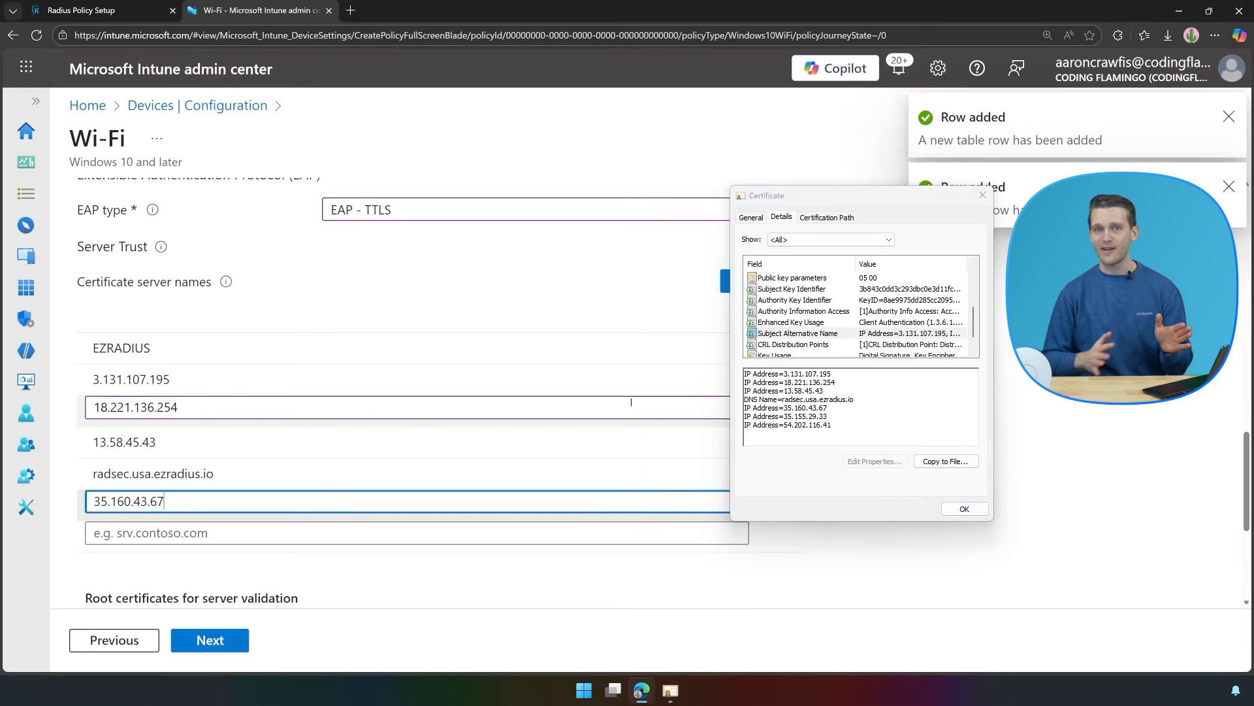
drag(784, 417, 827, 416)
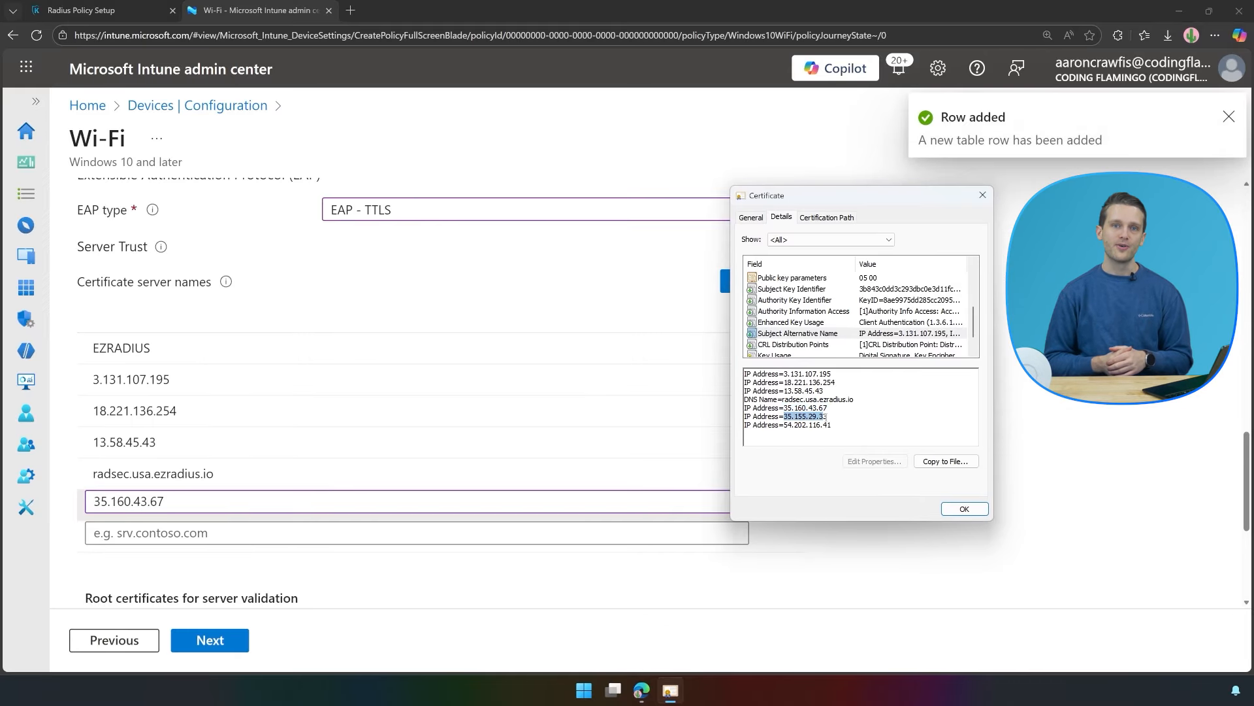
key(ctrl+c)
click(273, 532)
key(ctrl+v)
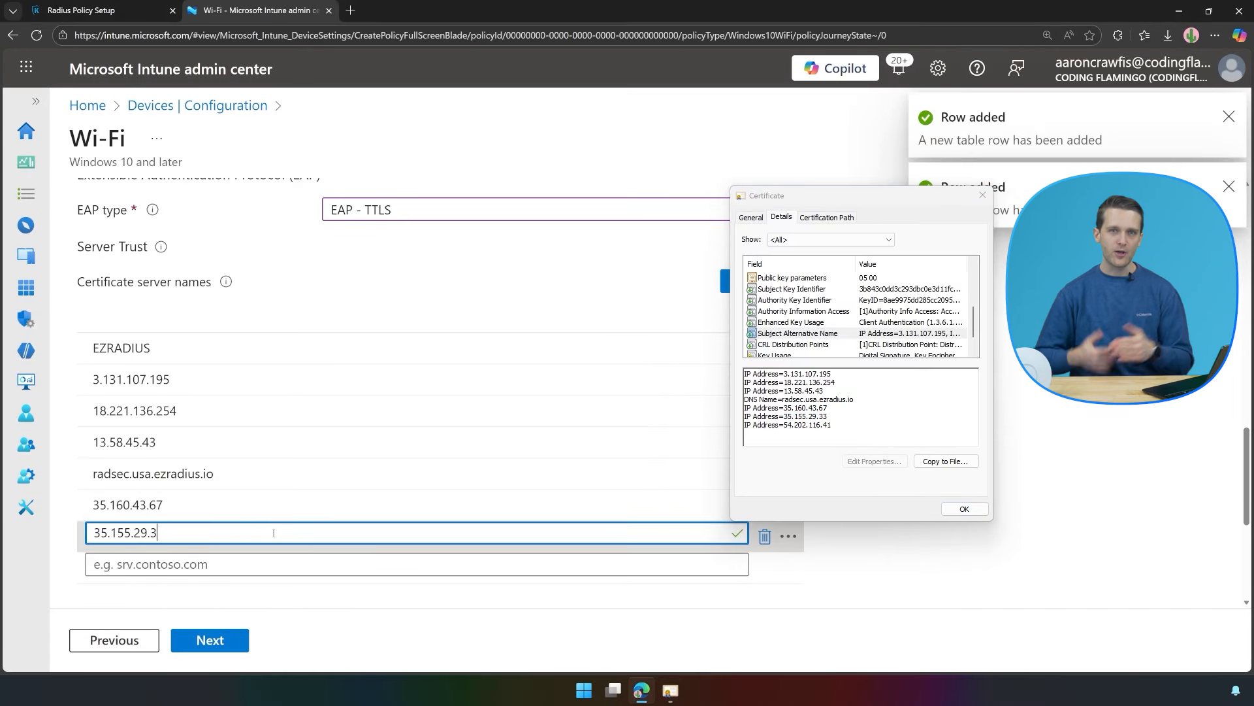
text(3)
Add 54.202.116.41 as the last certificate server name.
click(847, 410)
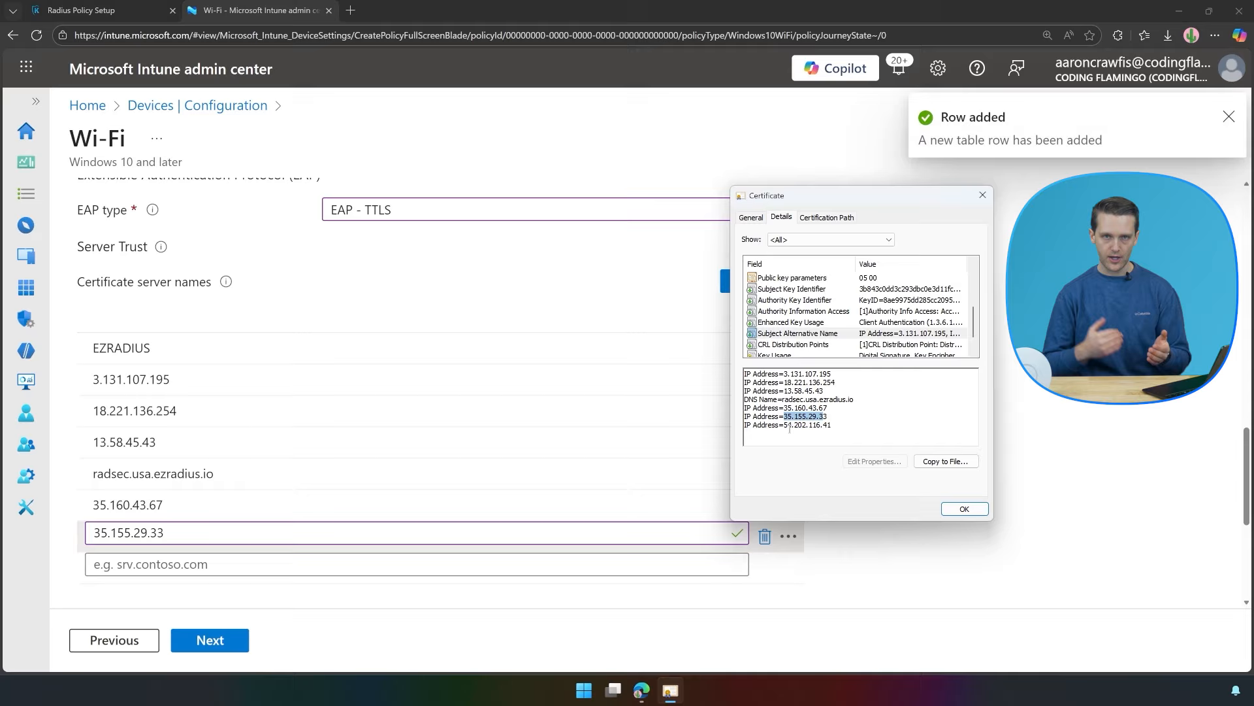
drag(785, 425, 833, 424)
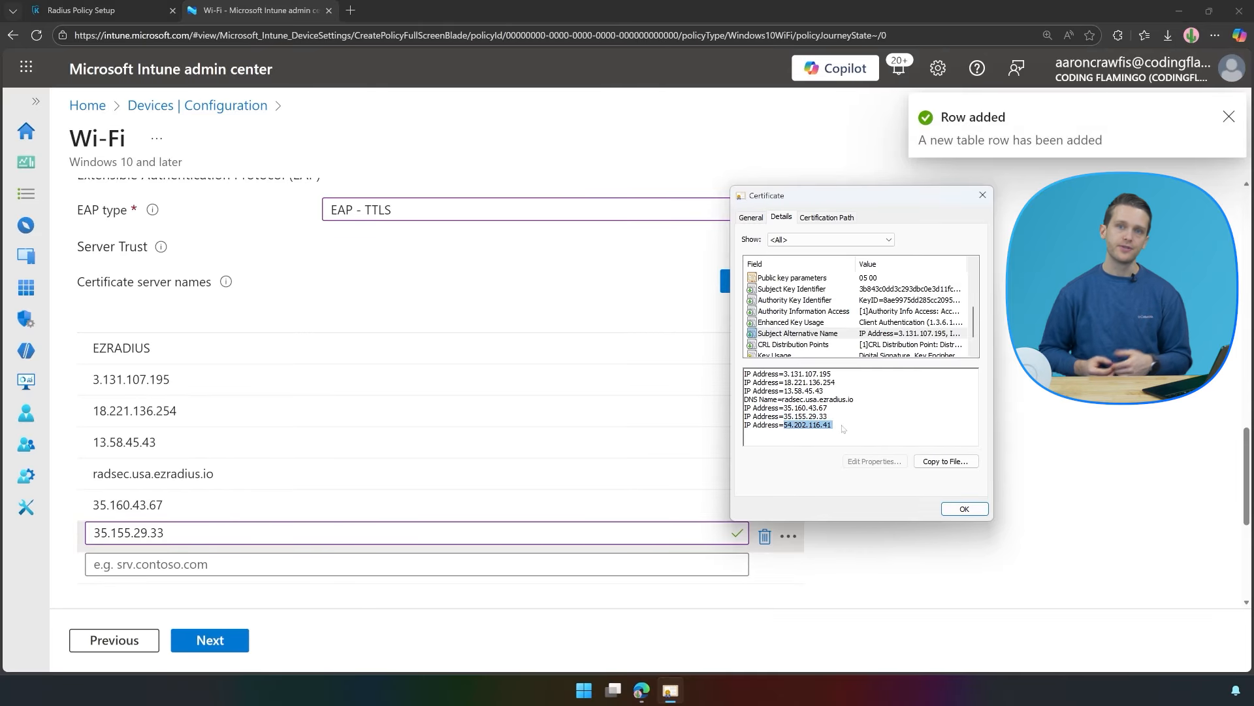
key(ctrl+c)
click(152, 560)
key(ctrl+v)
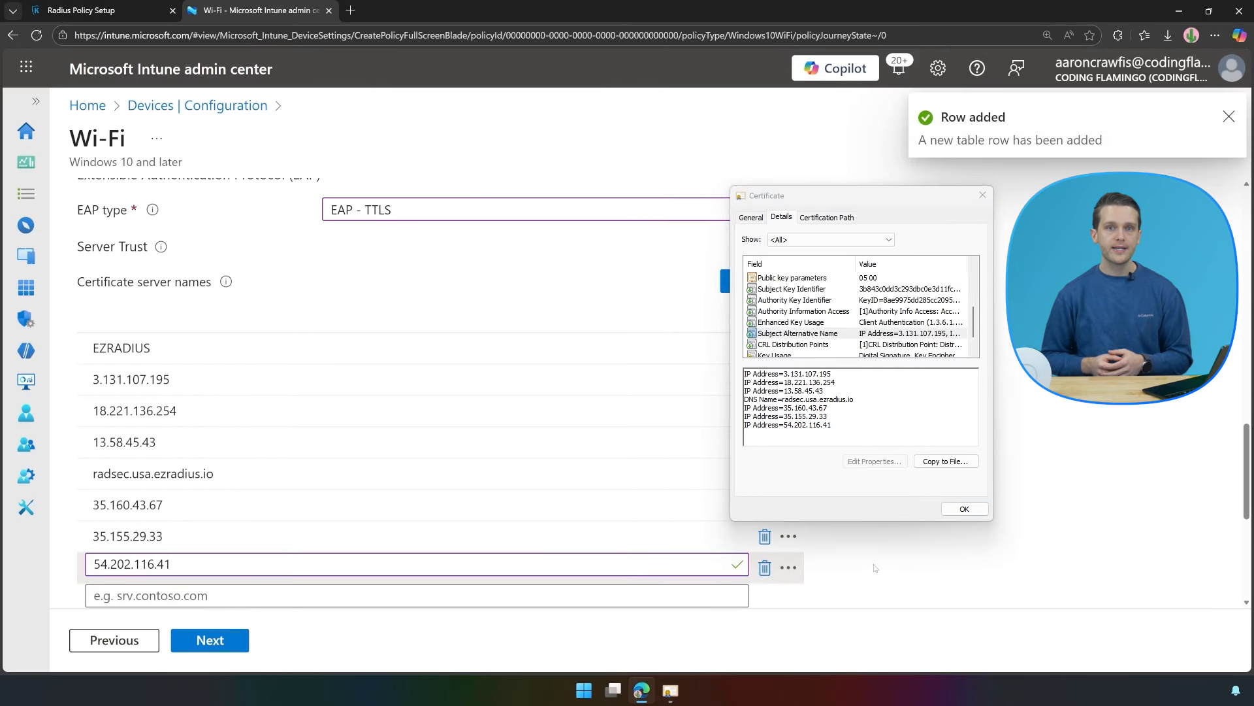
scroll(392, 457, down, 4)
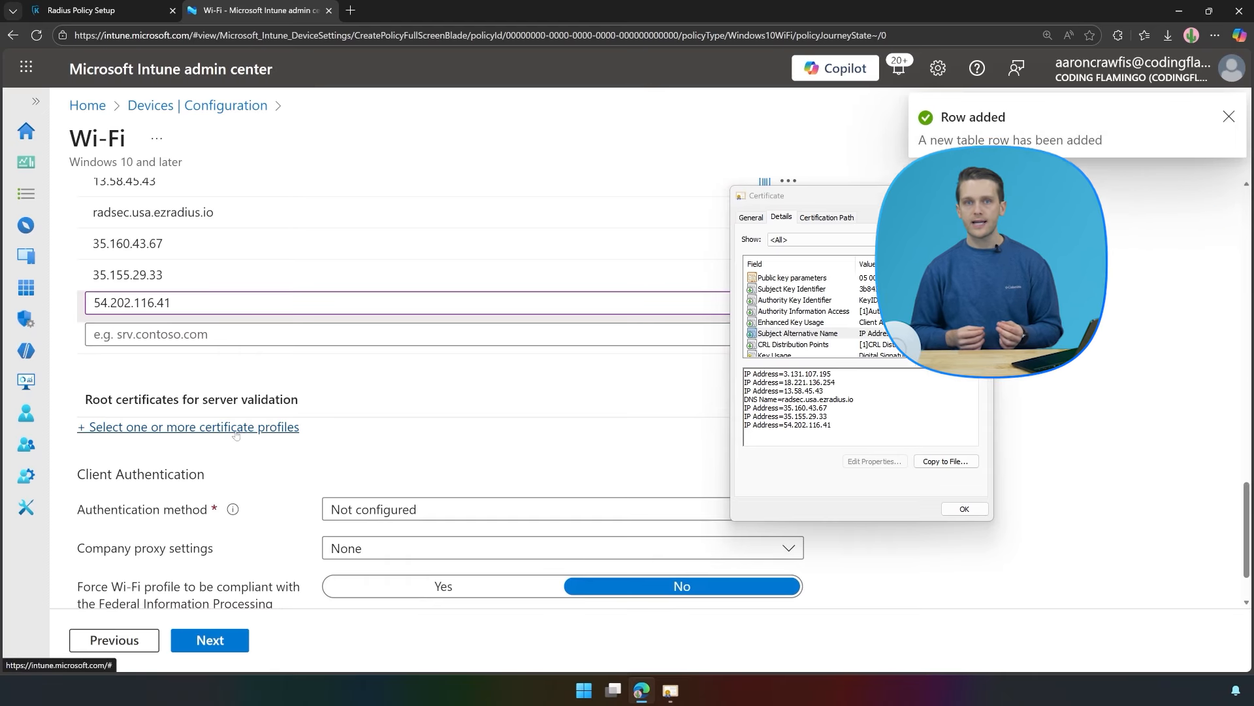
Close the certificate window and select Ultimate Guides - RADIUS Server CA as the root certificate.
click(236, 428)
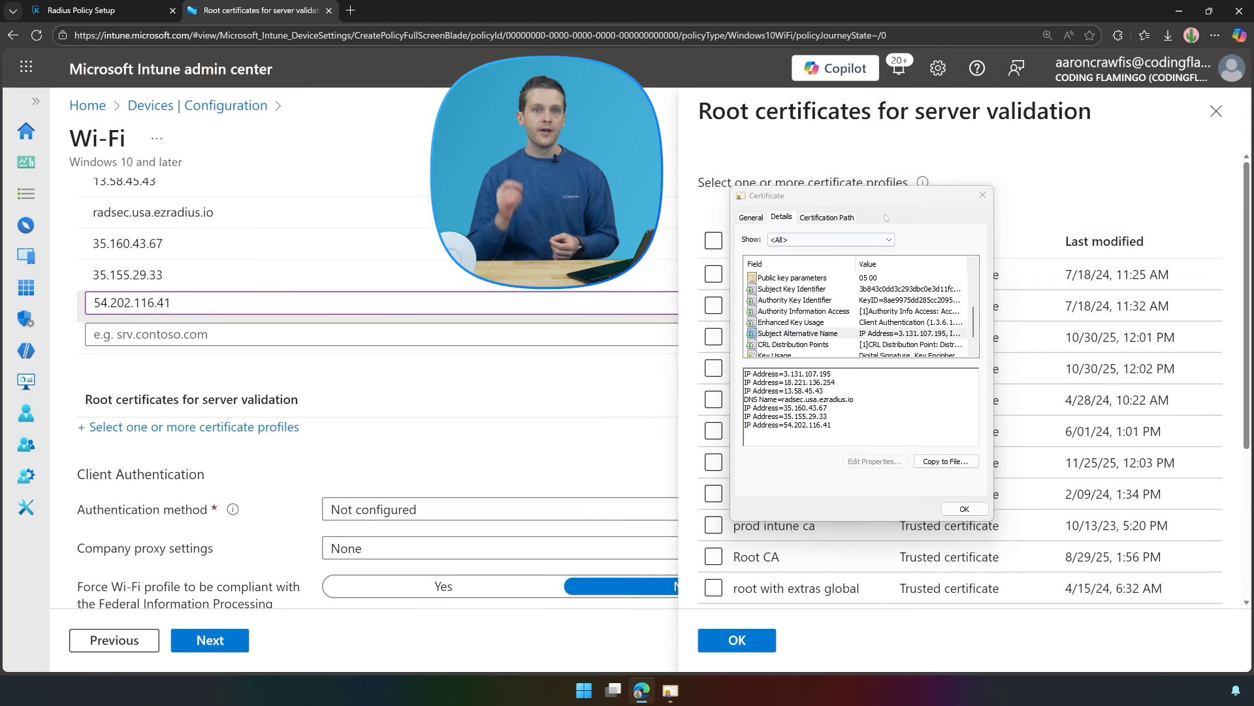
click(983, 195)
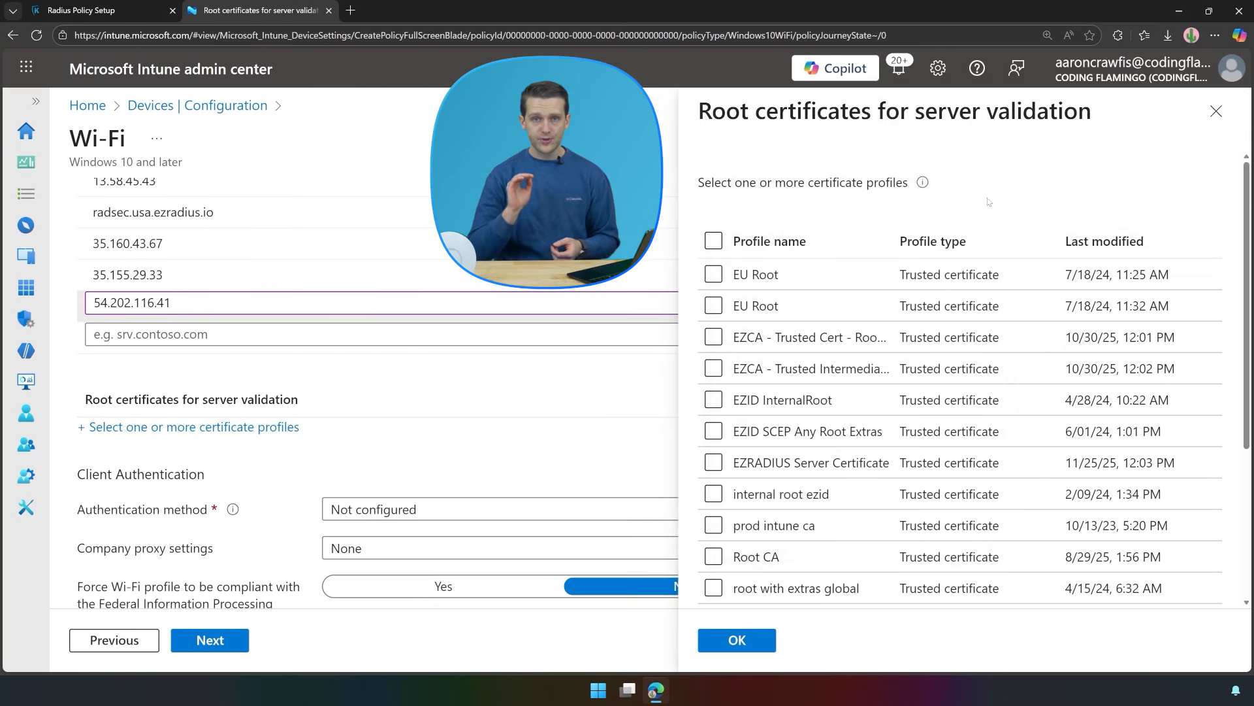
scroll(857, 408, down, 3)
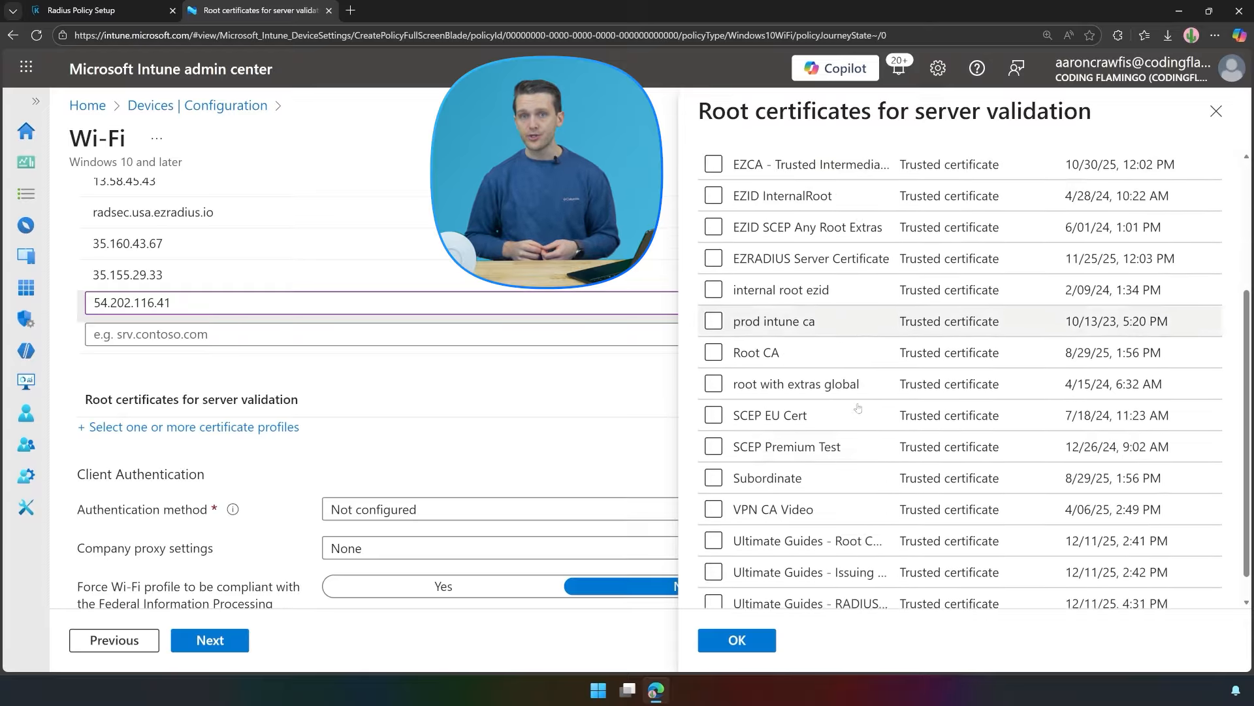
click(730, 571)
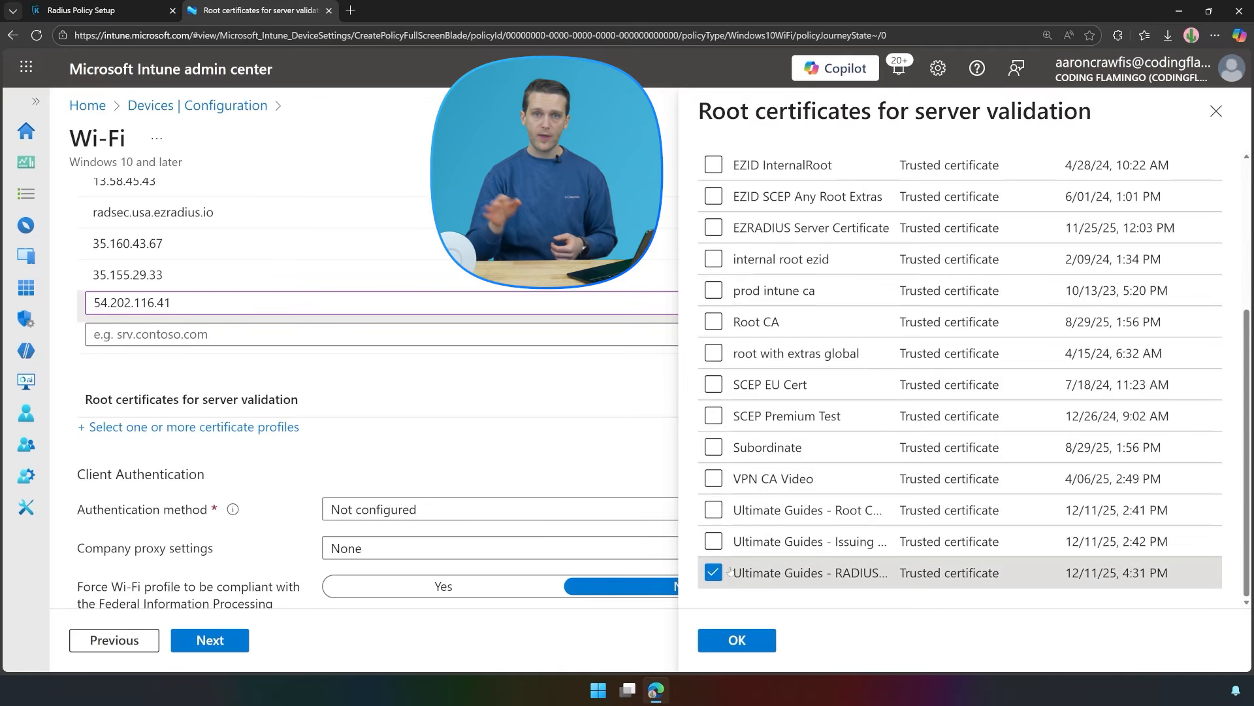
click(744, 641)
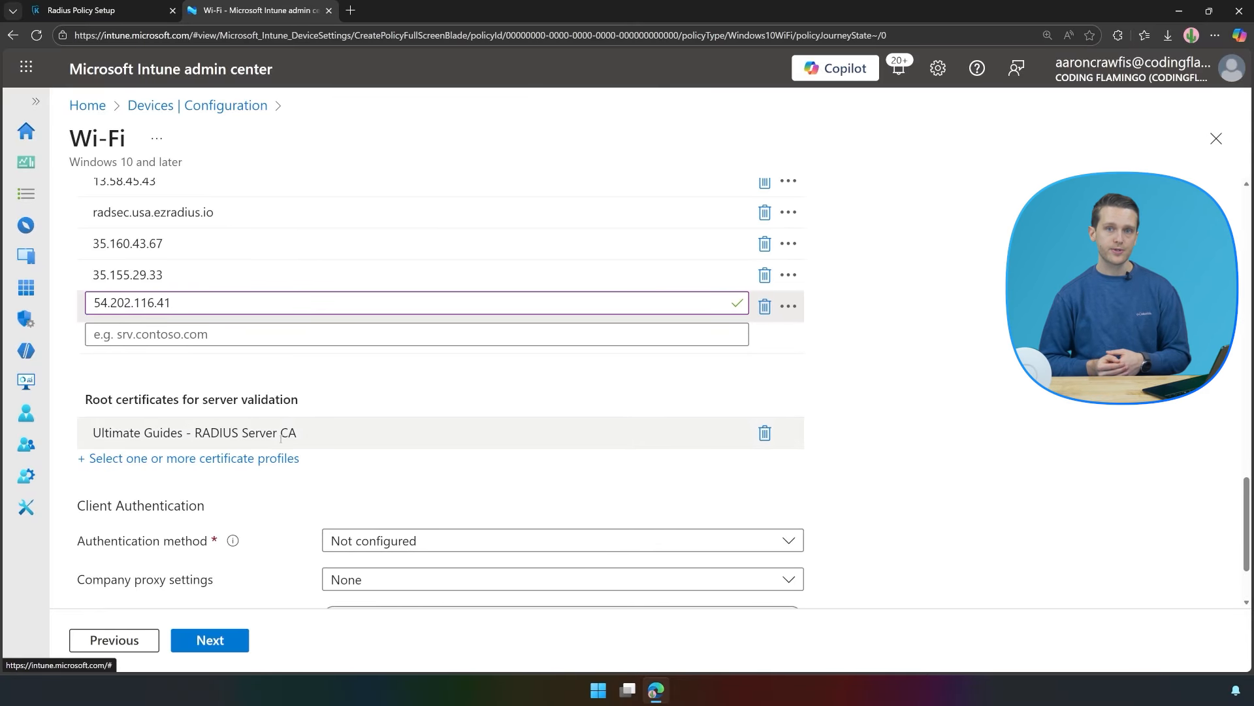
scroll(356, 450, down, 2)
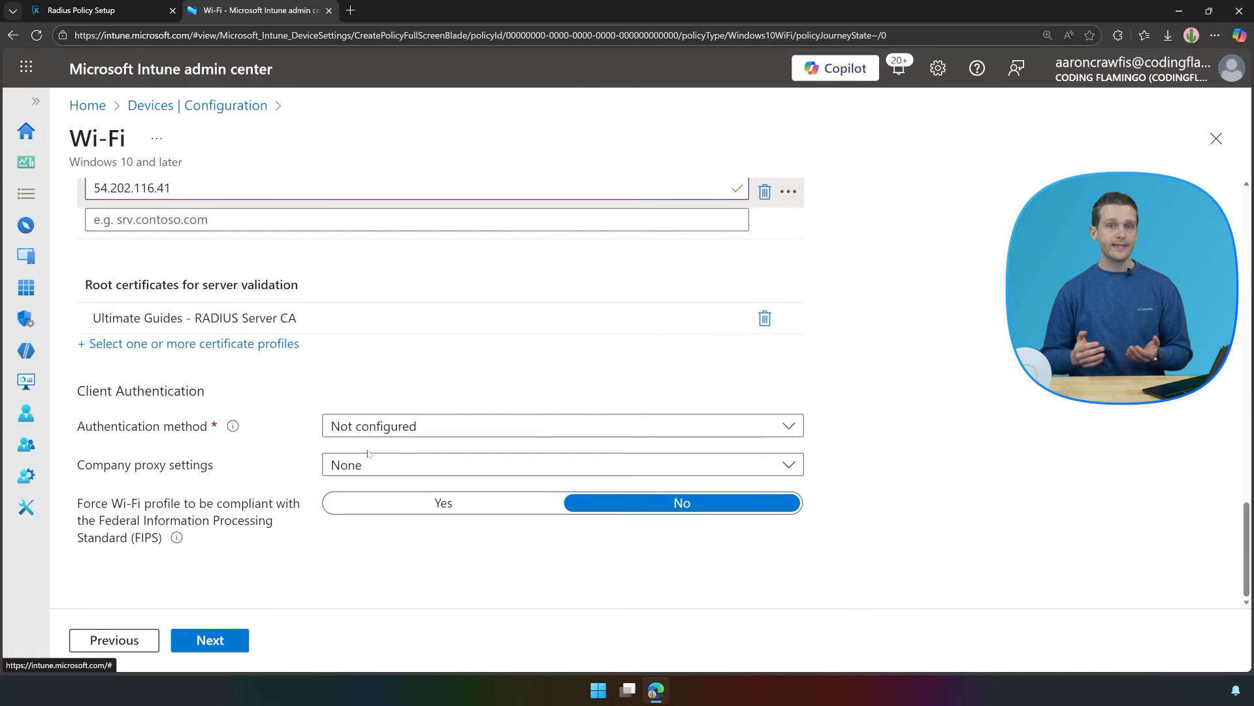
Set authentication method to Username and password with PAP as the non-EAP inner method.
click(395, 436)
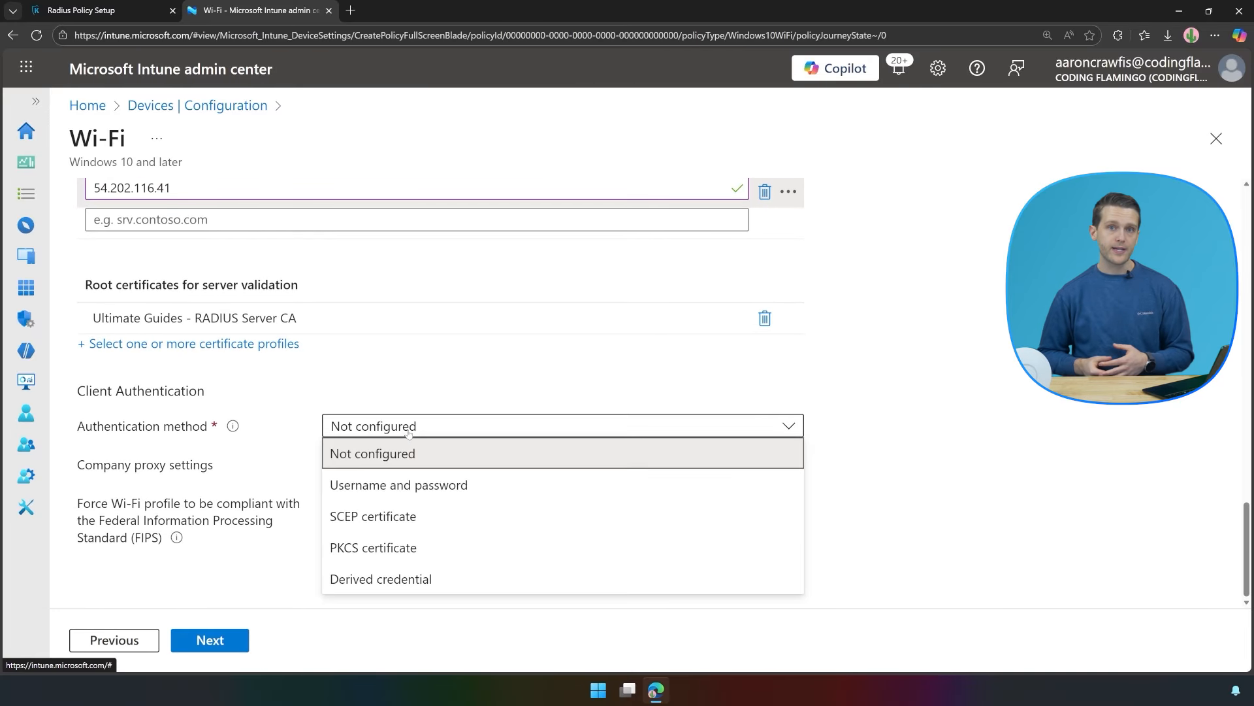
click(380, 485)
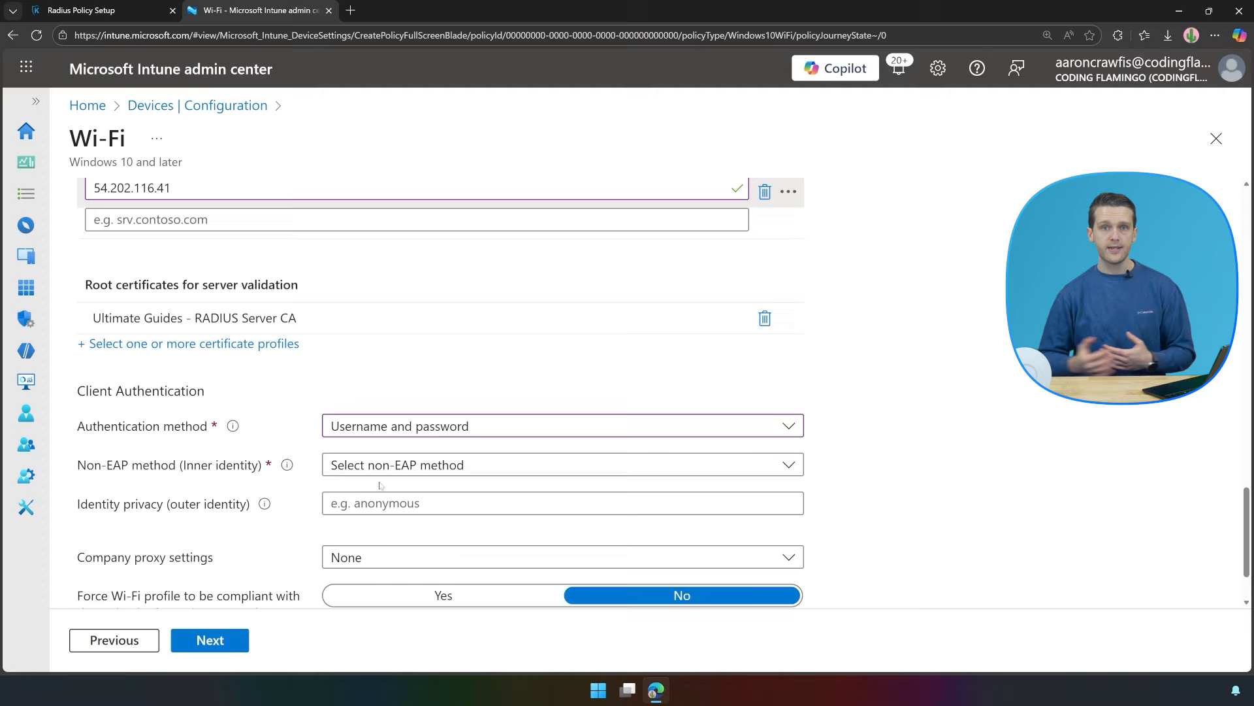
click(392, 468)
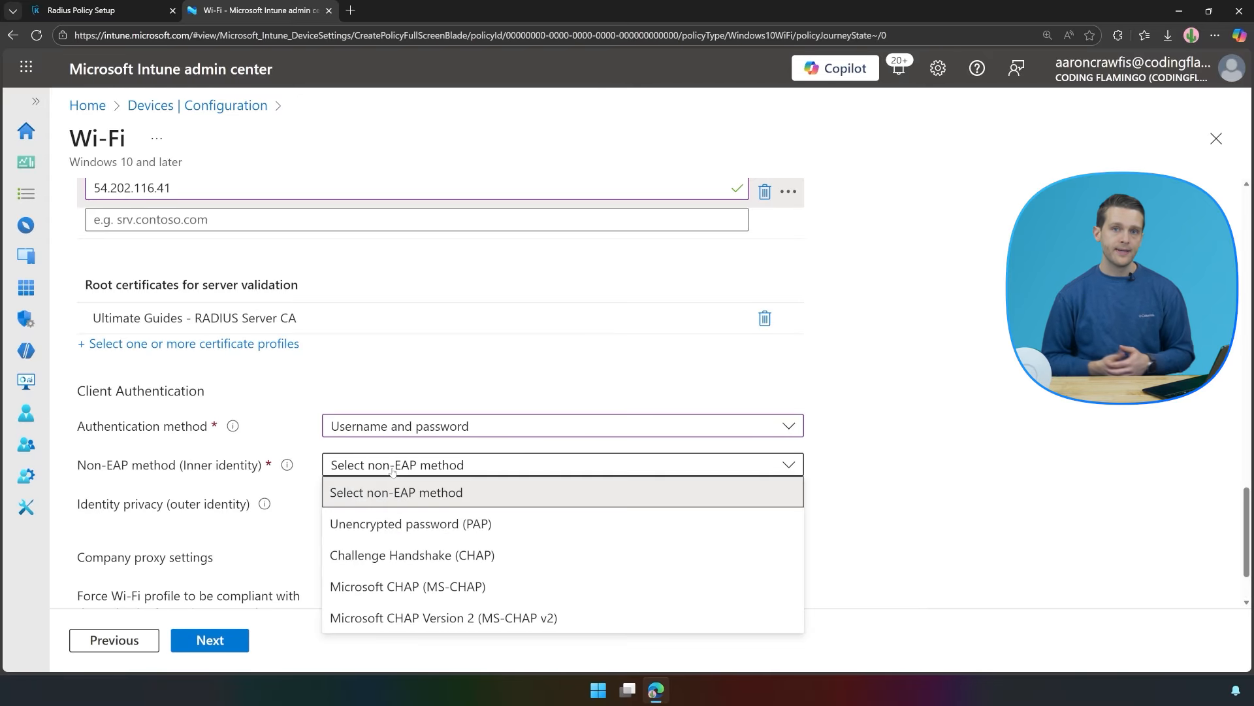
click(383, 523)
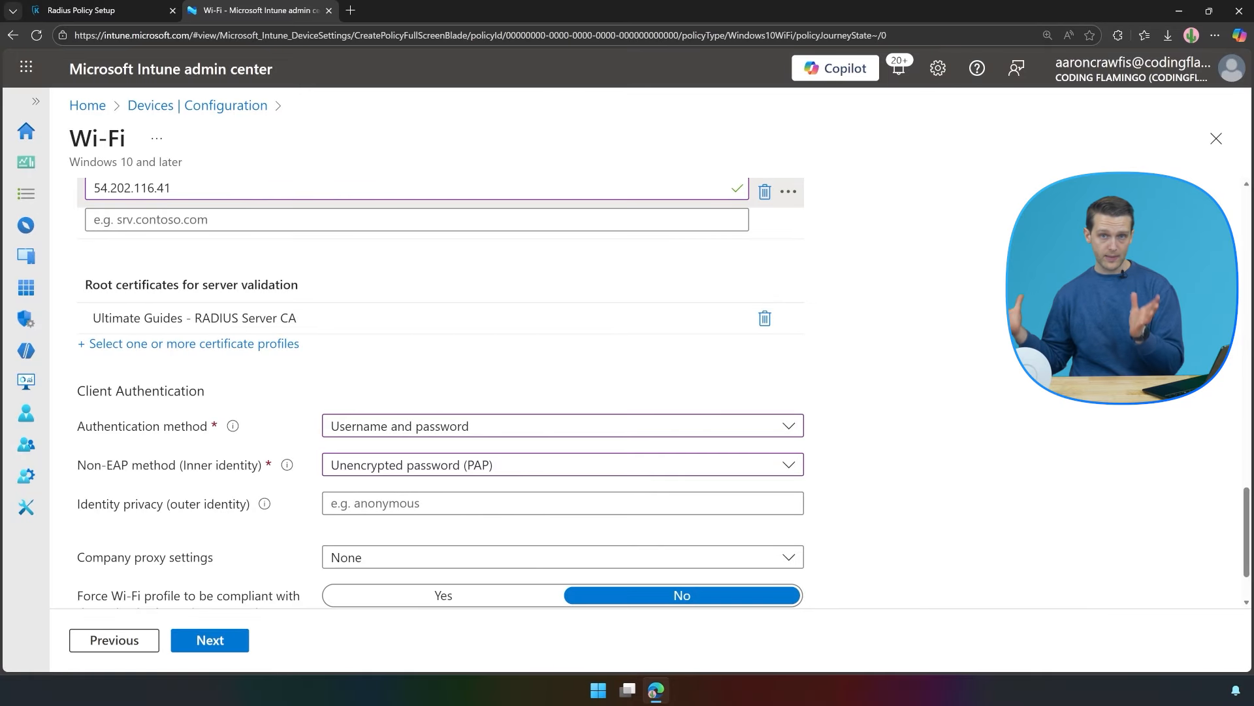
scroll(409, 490, down, 2)
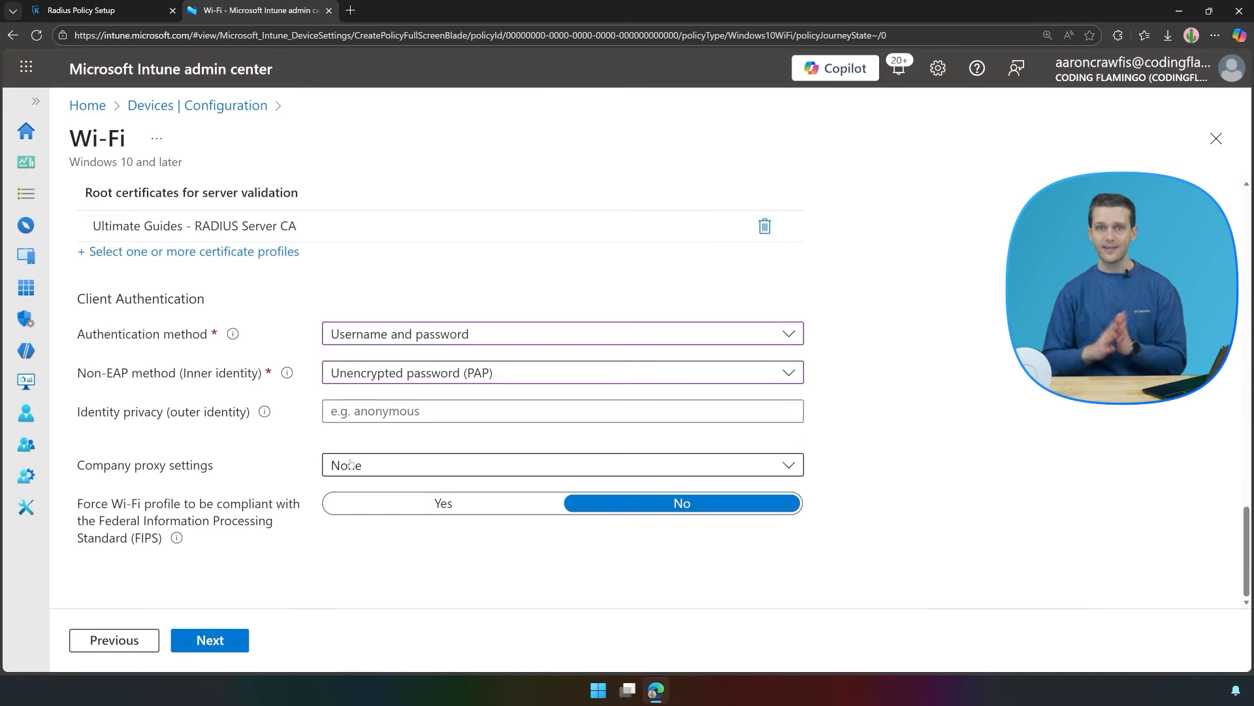
Assign the profile to all devices and all users, create Ultimate Guides - Keytos WiFi, and refresh the list.
click(199, 640)
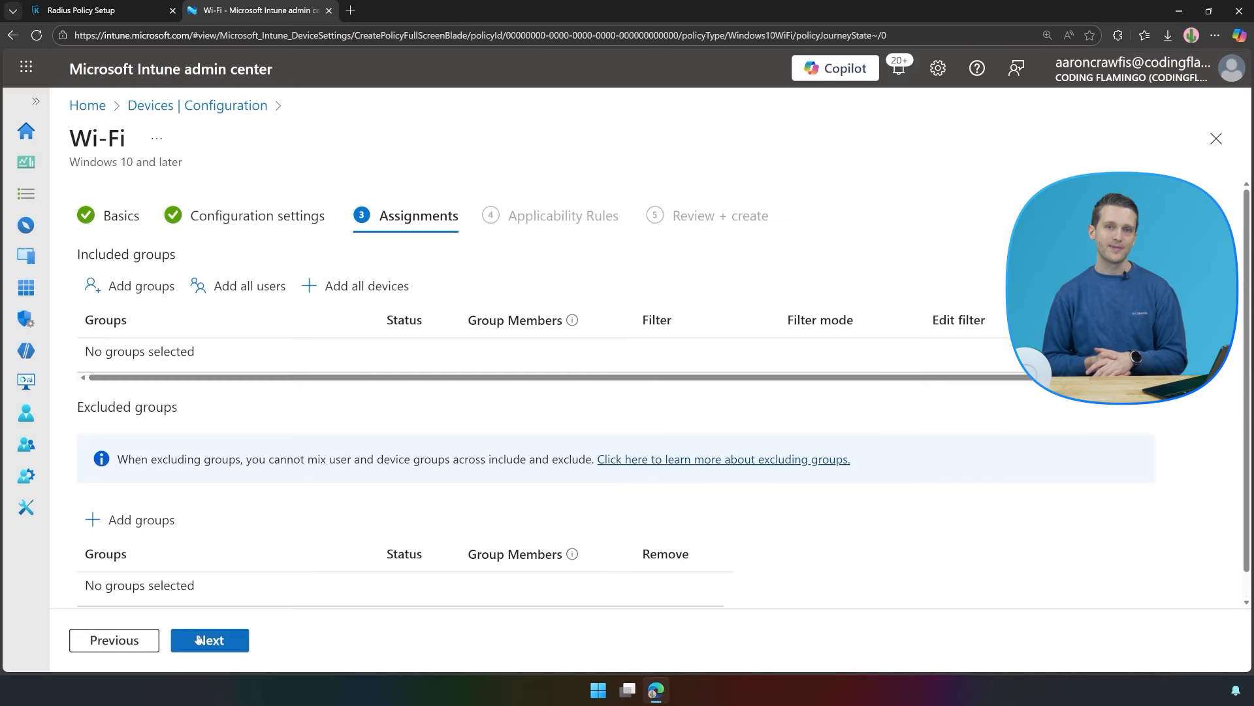
click(323, 279)
click(261, 288)
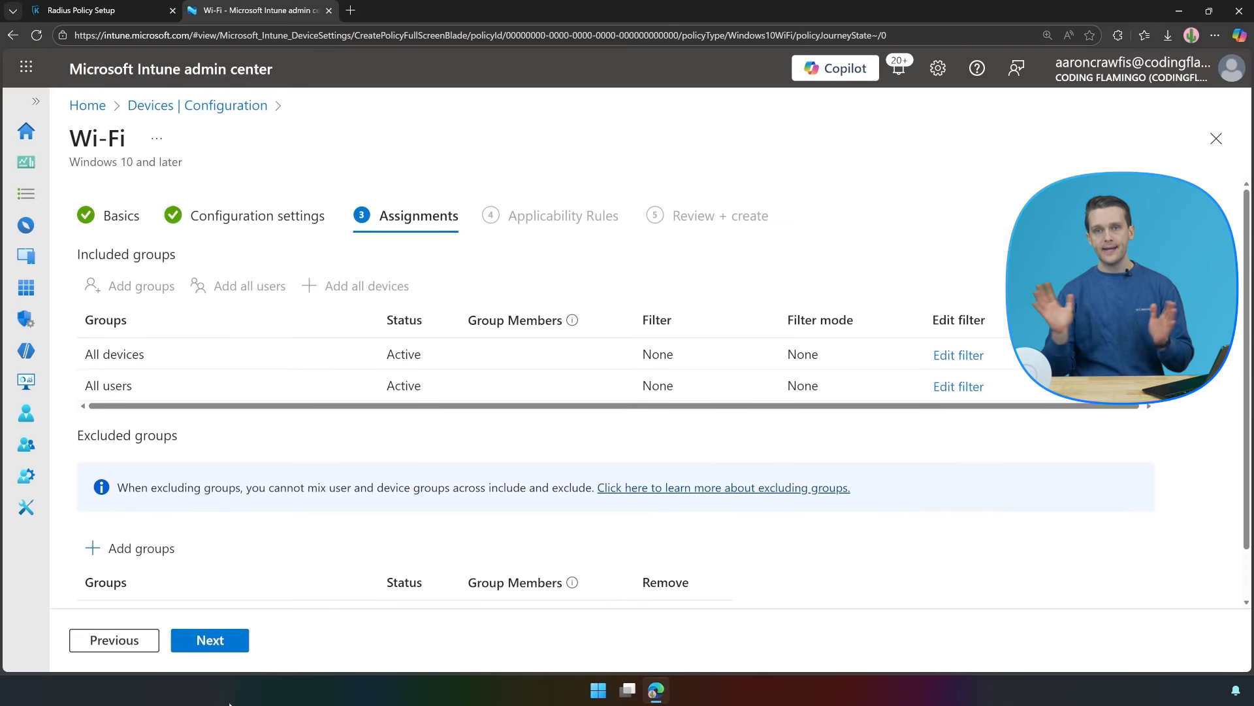
click(221, 649)
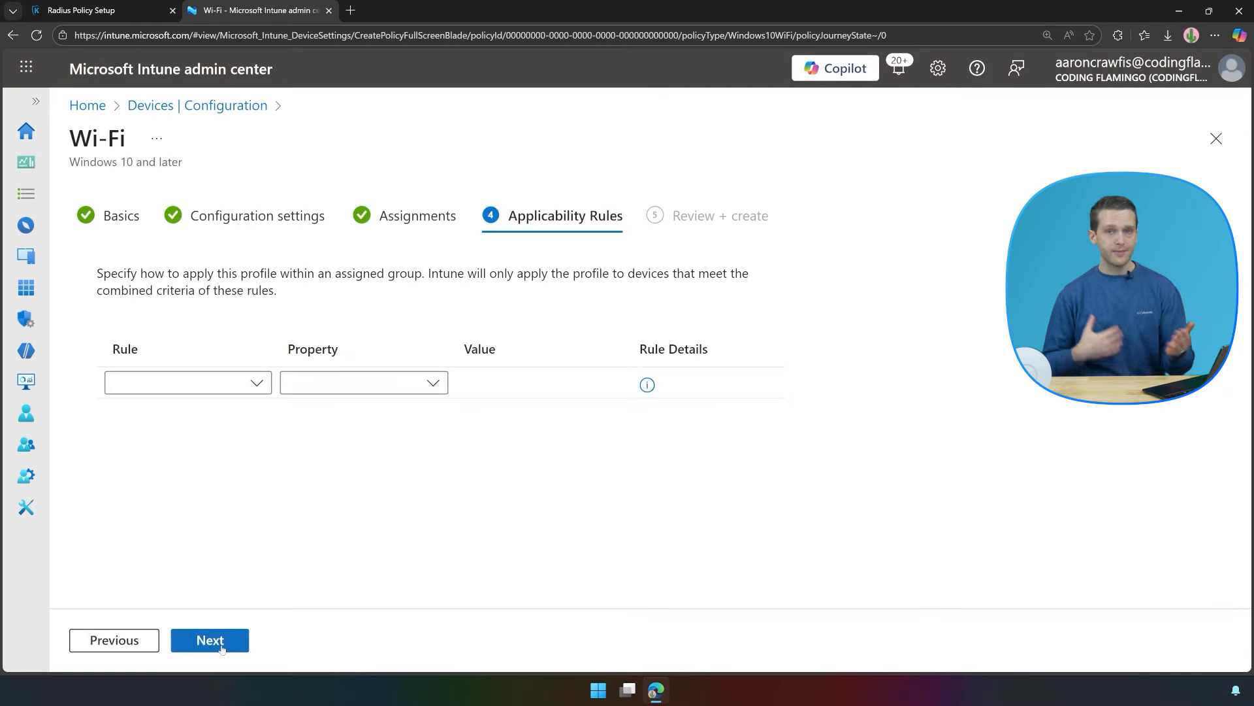
click(221, 647)
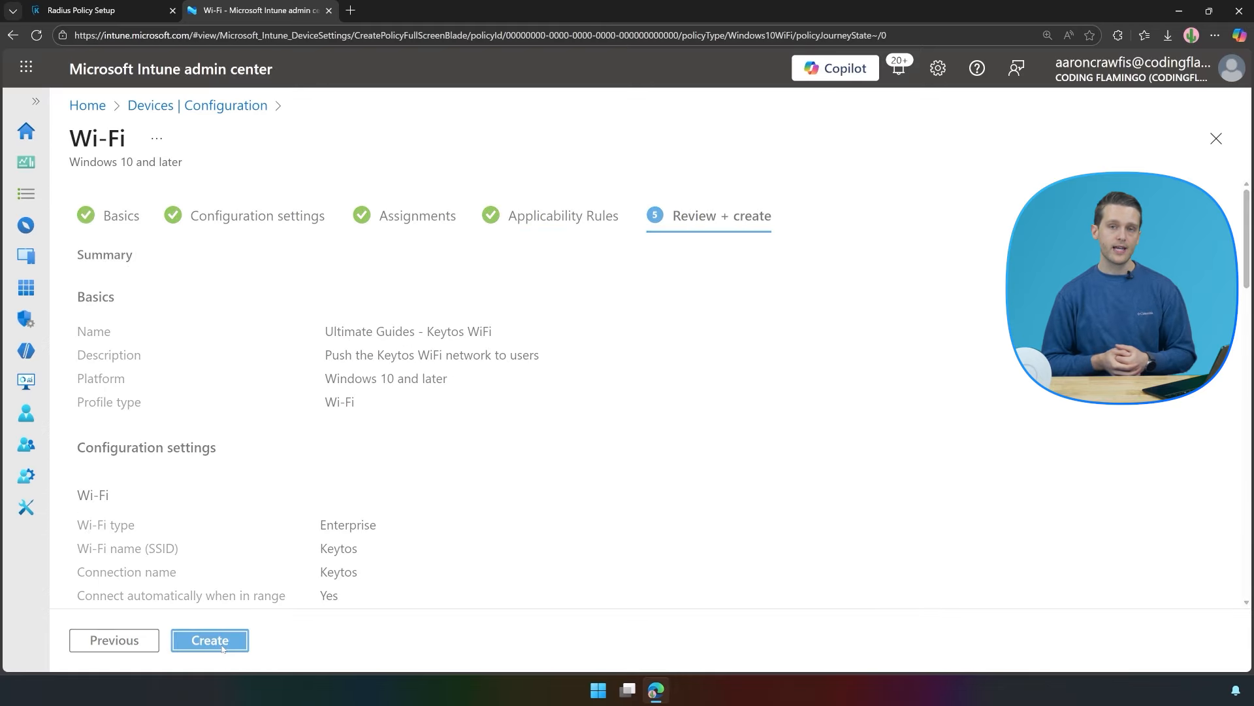
click(221, 646)
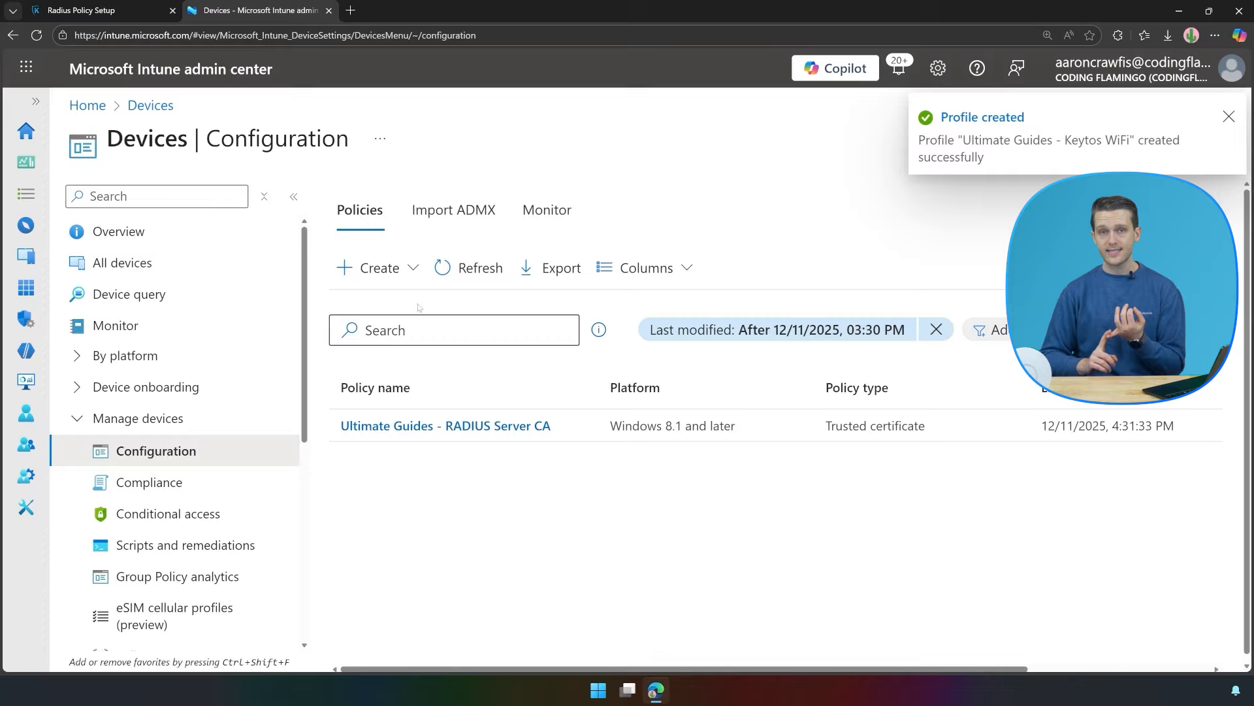
click(451, 267)
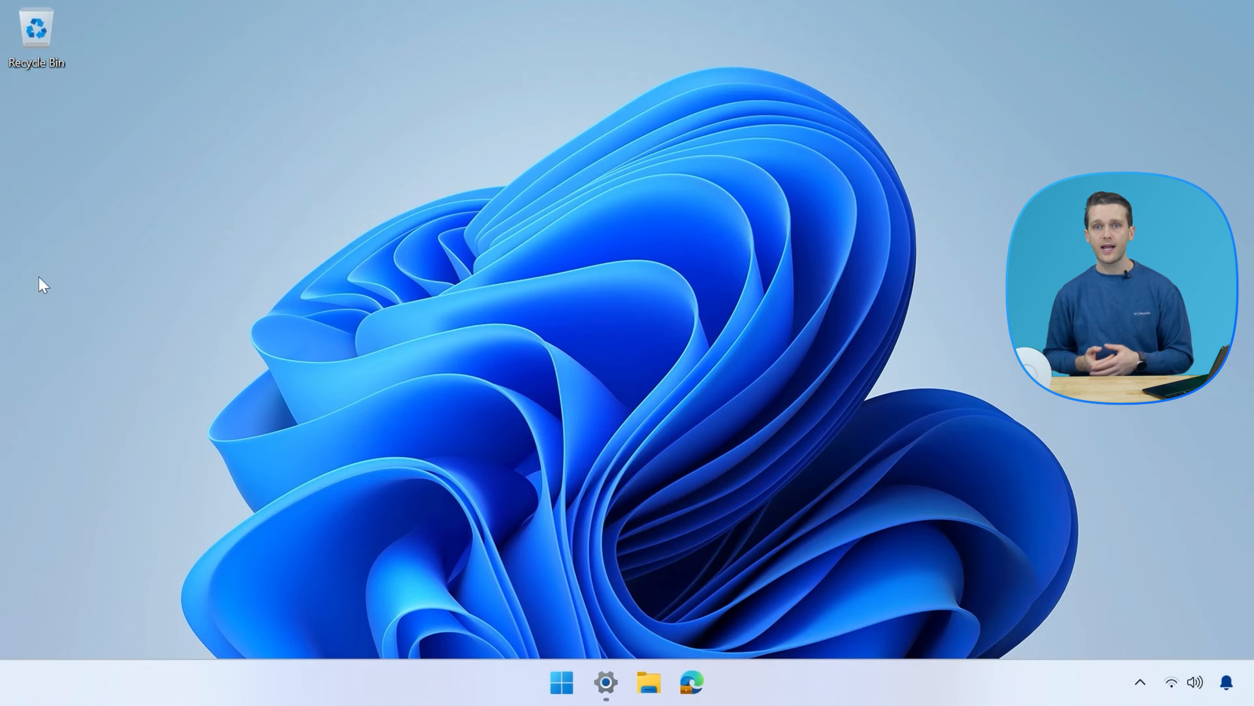
Join the Keytos Wi-Fi network from Quick Settings, entering the account's user name and password.
click(1169, 681)
click(983, 363)
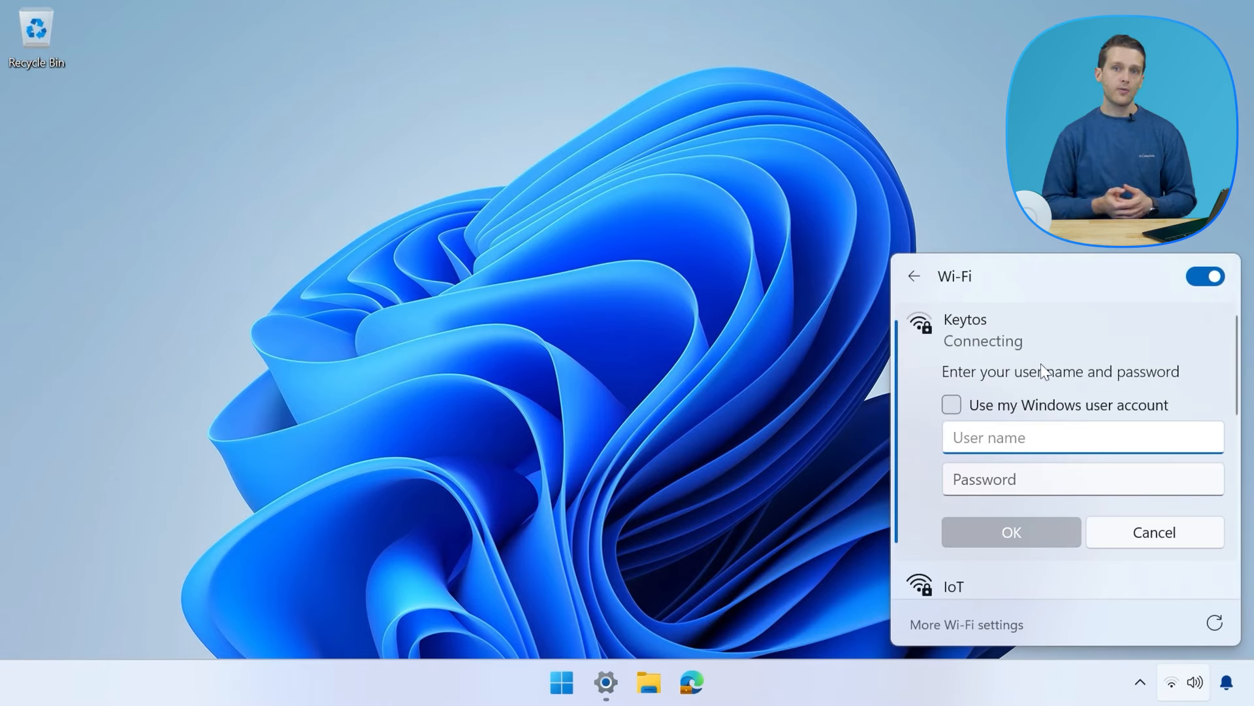
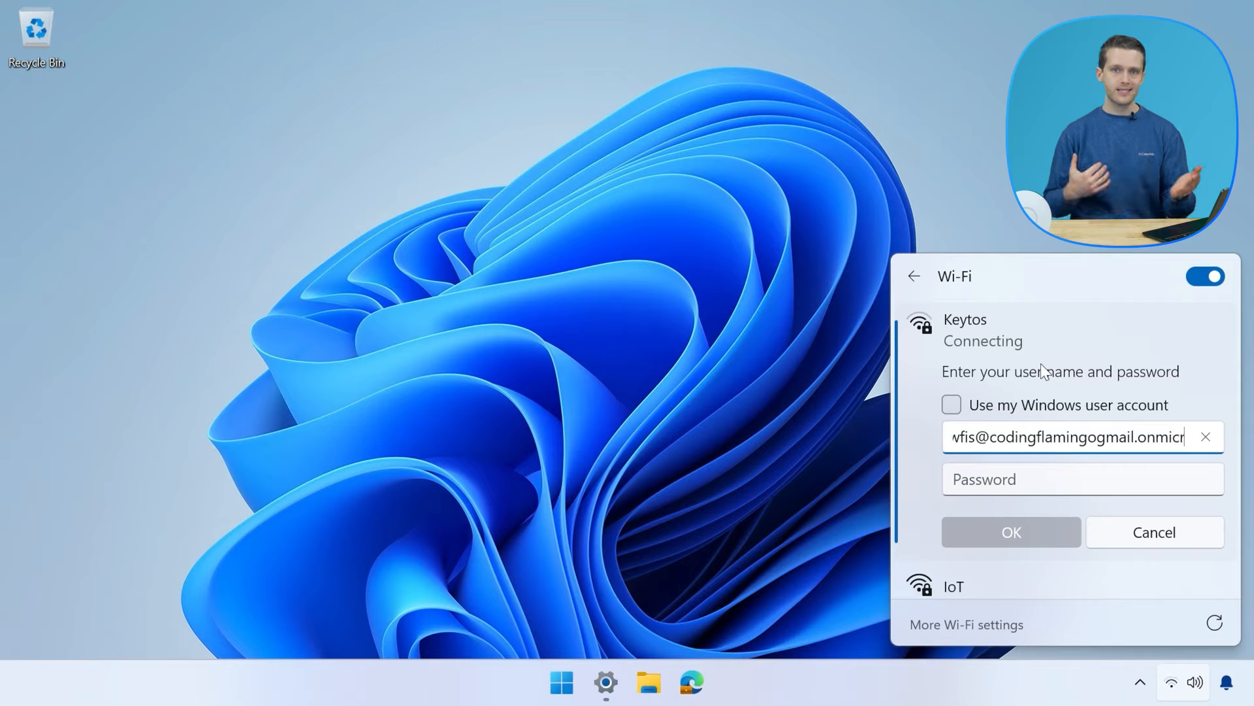
key(Tab)
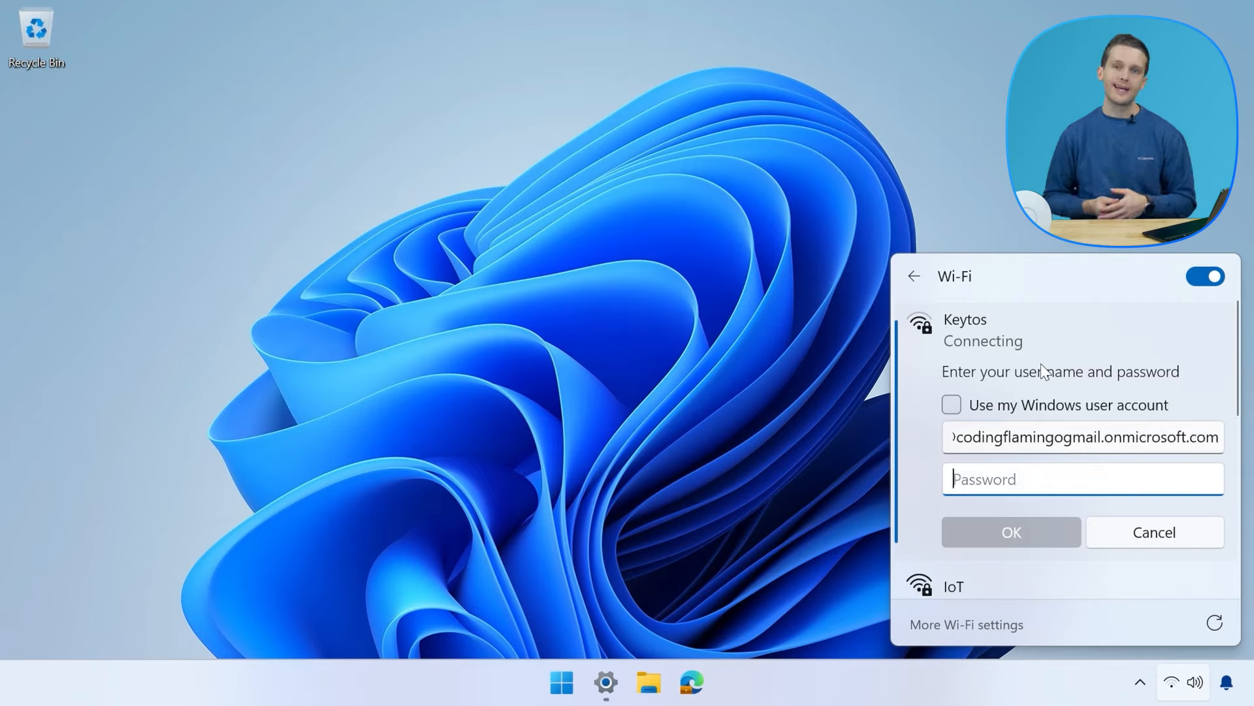
text(••)
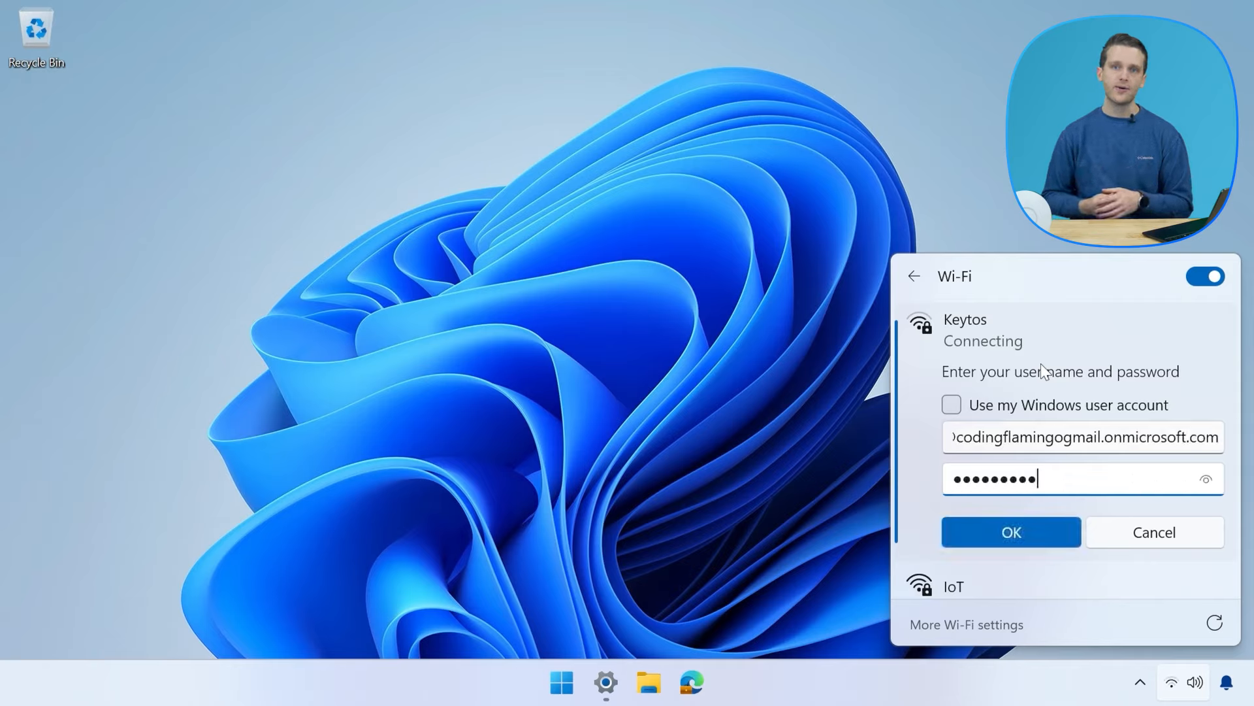
text(•••••••••••)
key(Return)
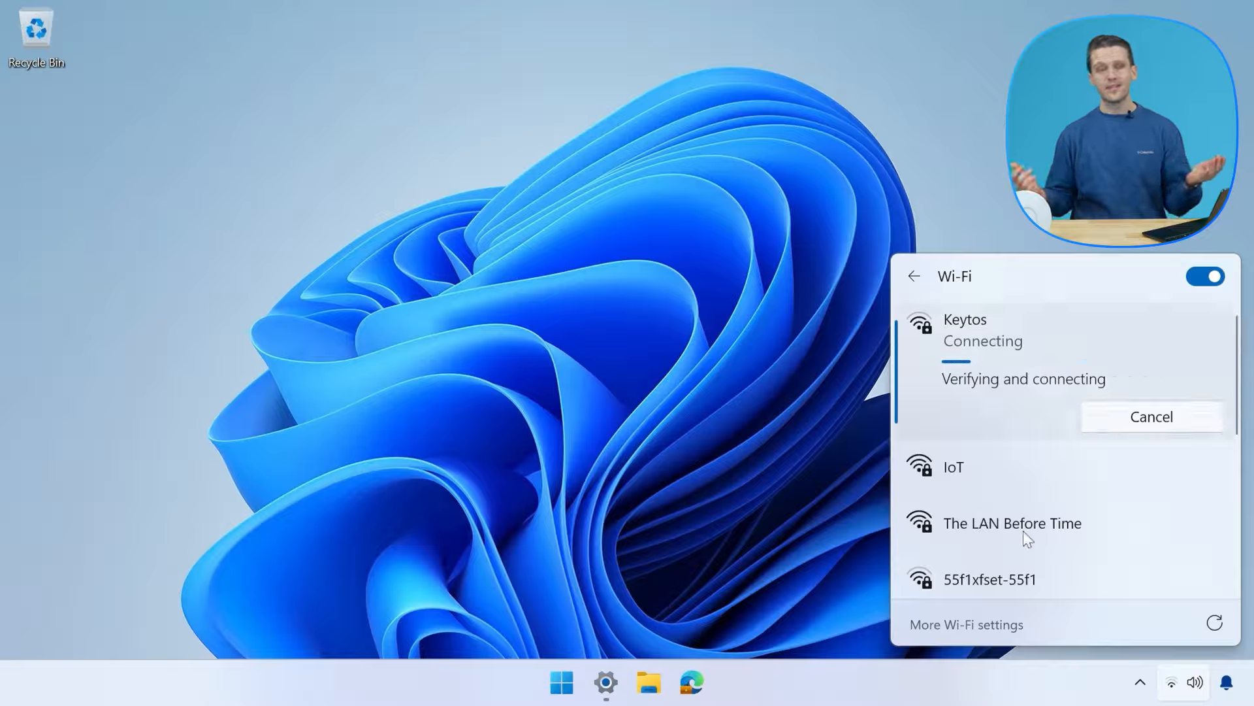